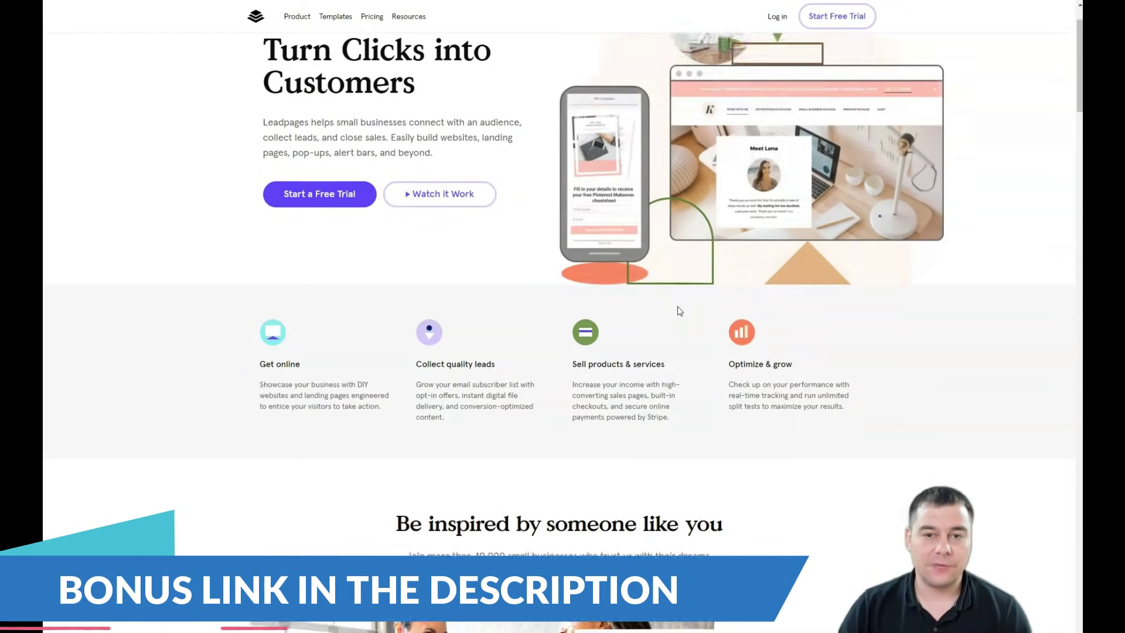
- Scroll through the yearly Advanced, Pro and Standard plan comparison and their site limits
scroll(680, 311, "down", 3)
scroll(679, 311, "down", 2)
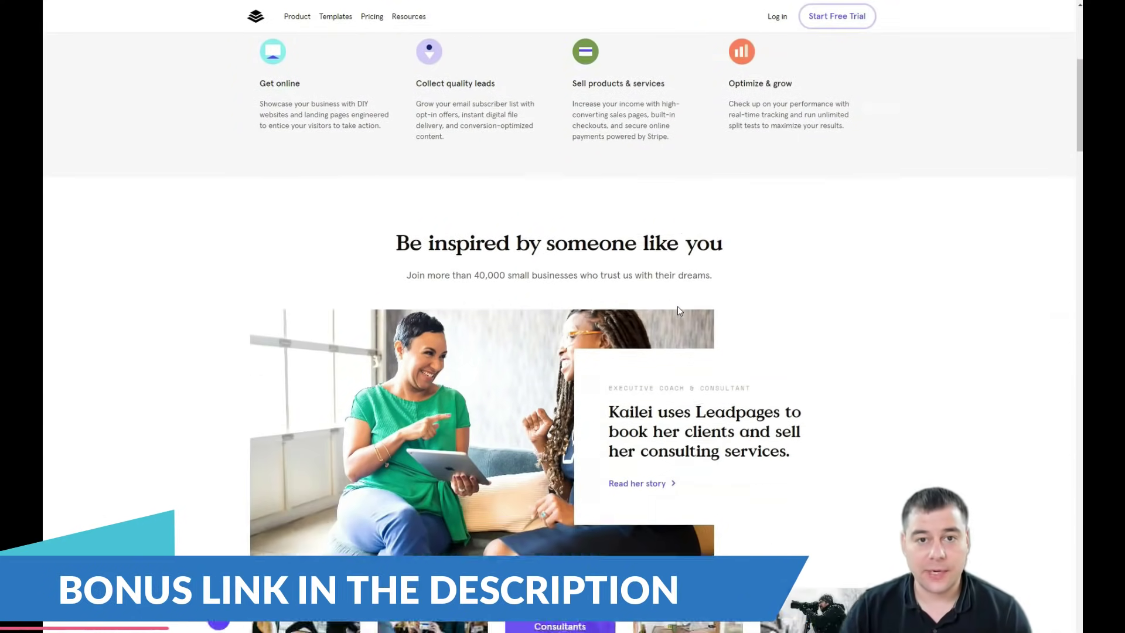
scroll(679, 310, "down", 1)
scroll(679, 311, "down", 3)
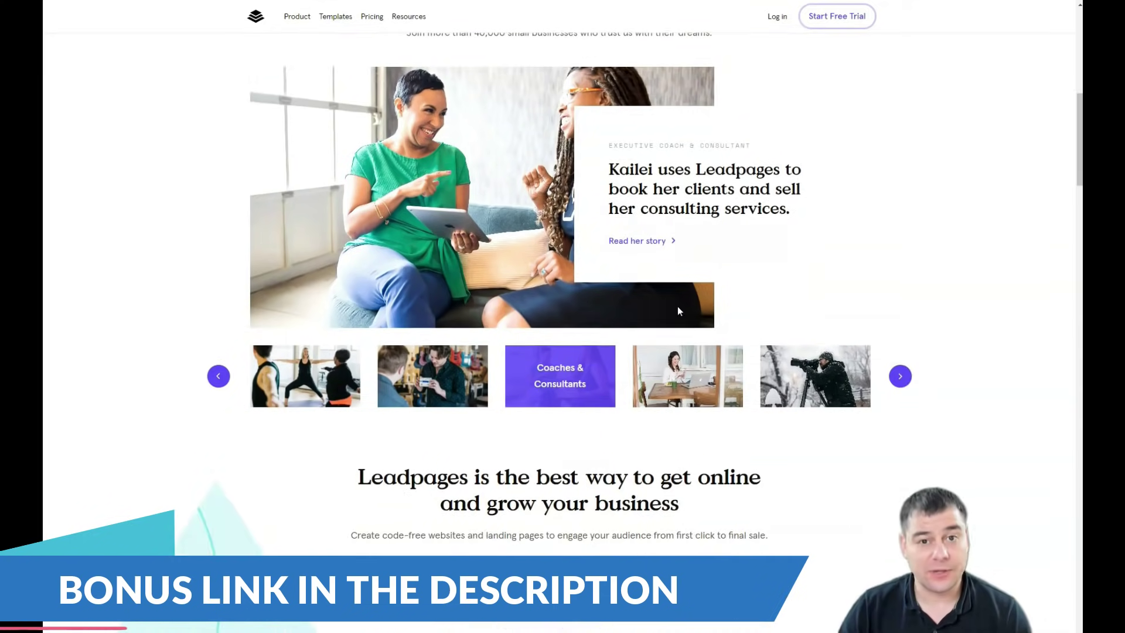
scroll(679, 310, "down", 5)
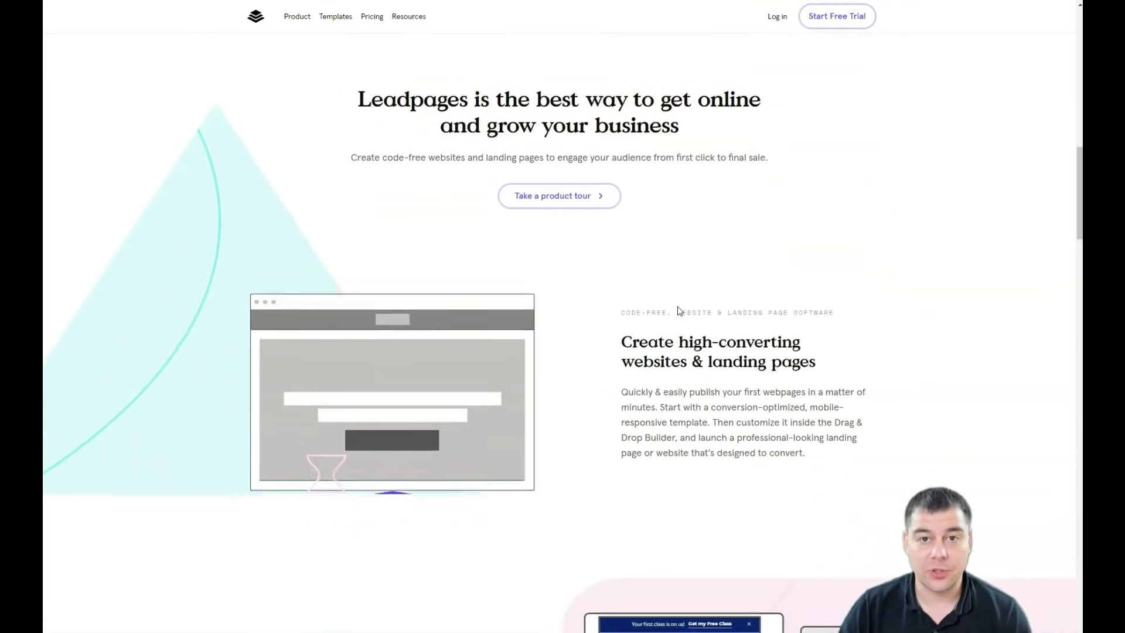
scroll(678, 310, "down", 2)
scroll(679, 311, "down", 2)
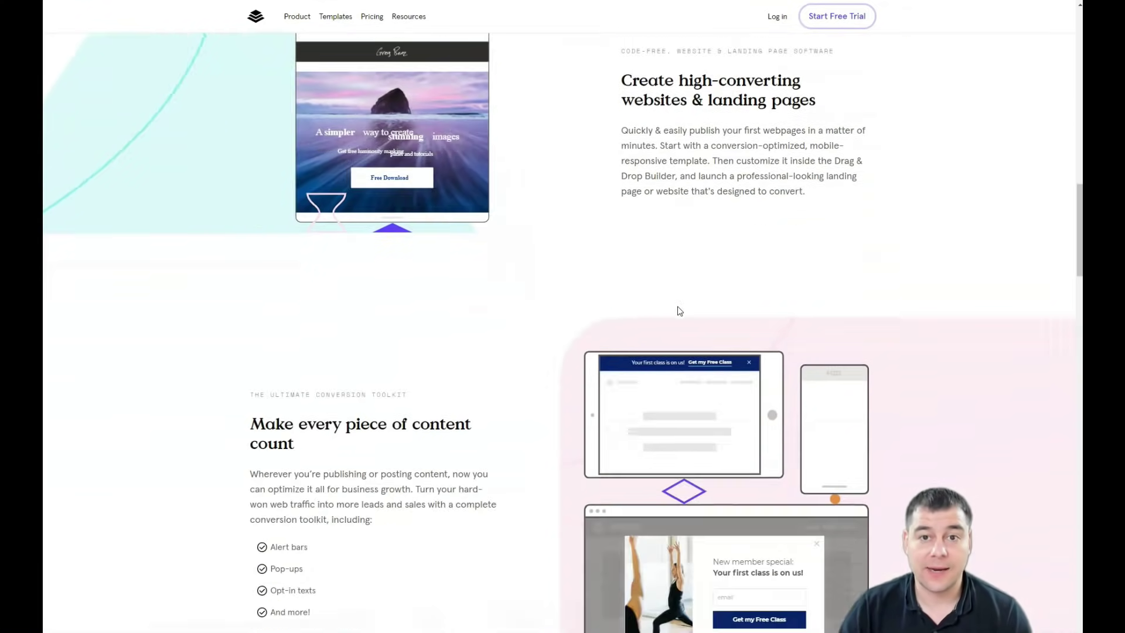
scroll(679, 310, "down", 5)
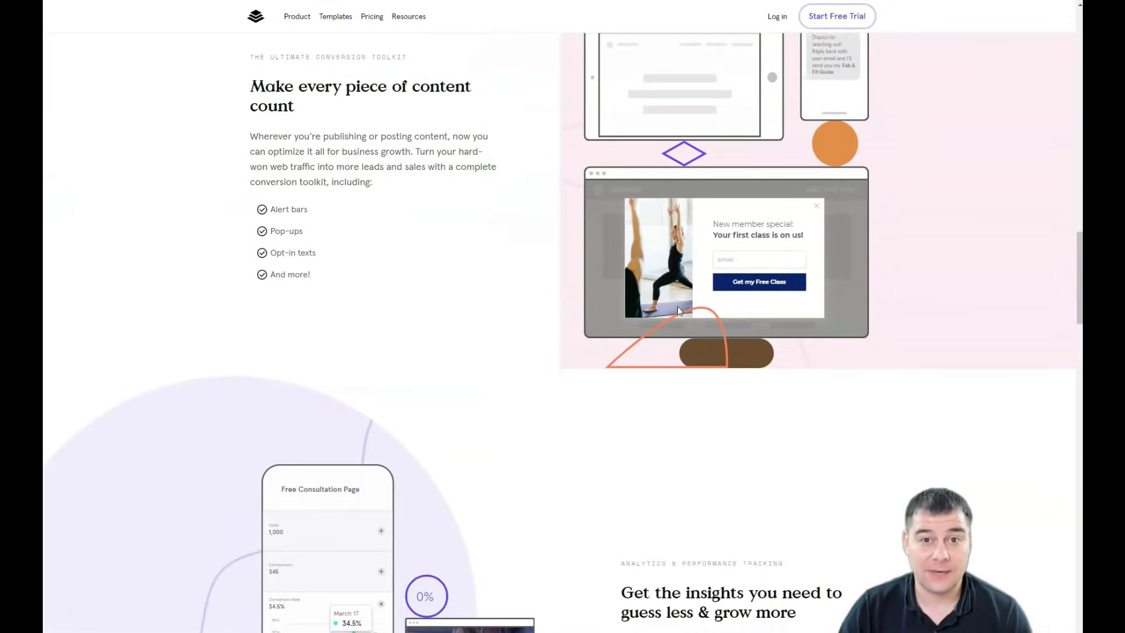
scroll(678, 308, "down", 5)
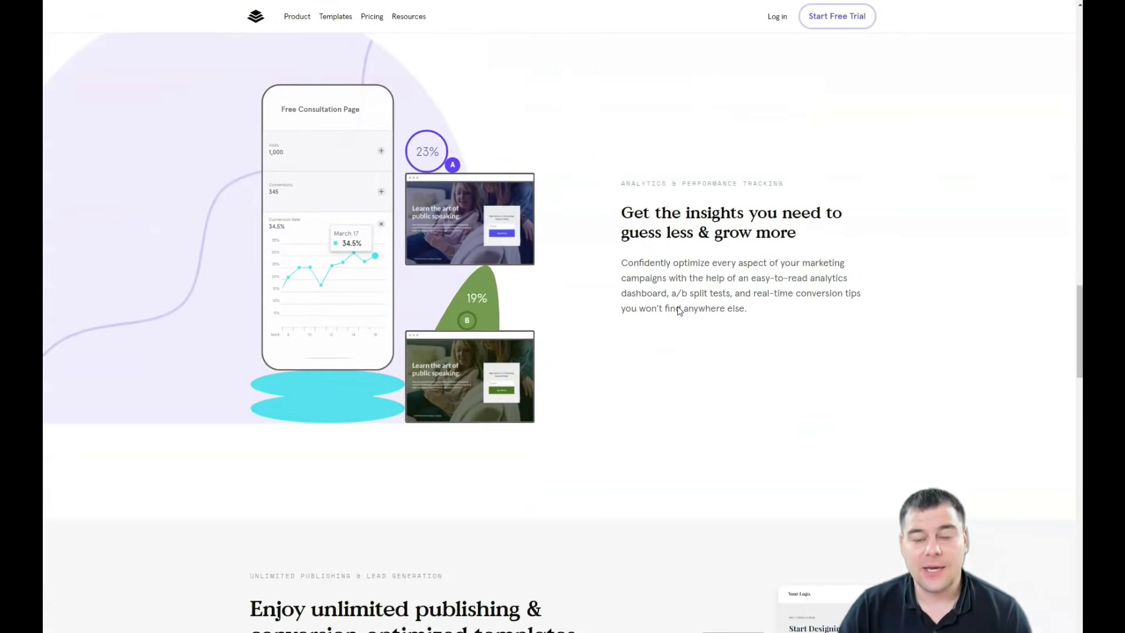
scroll(678, 311, "down", 4)
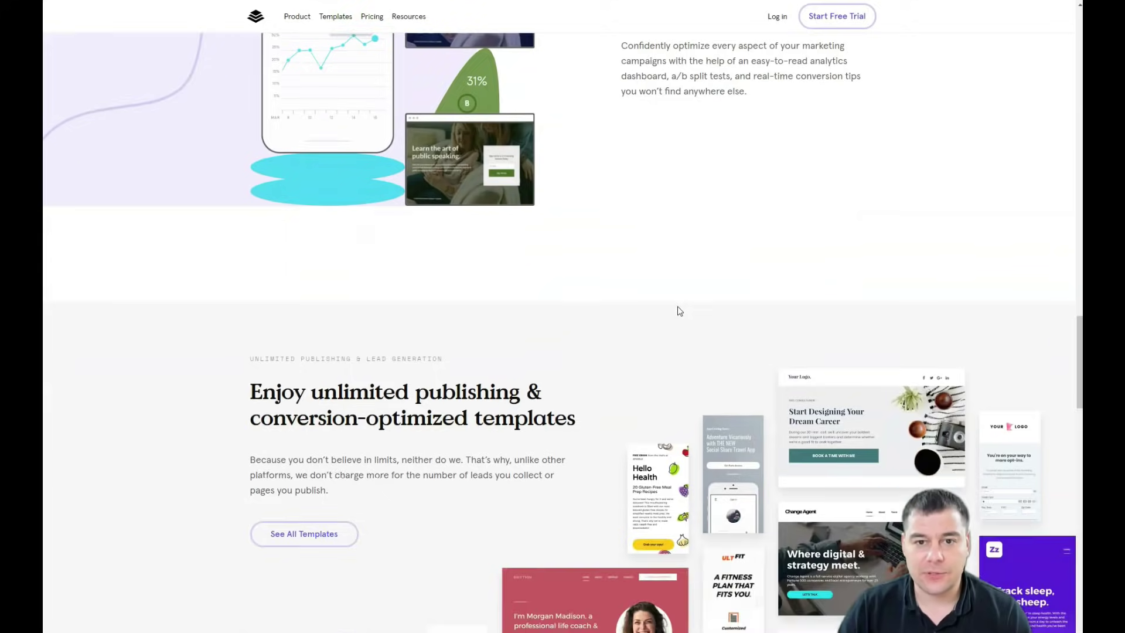
scroll(679, 311, "down", 5)
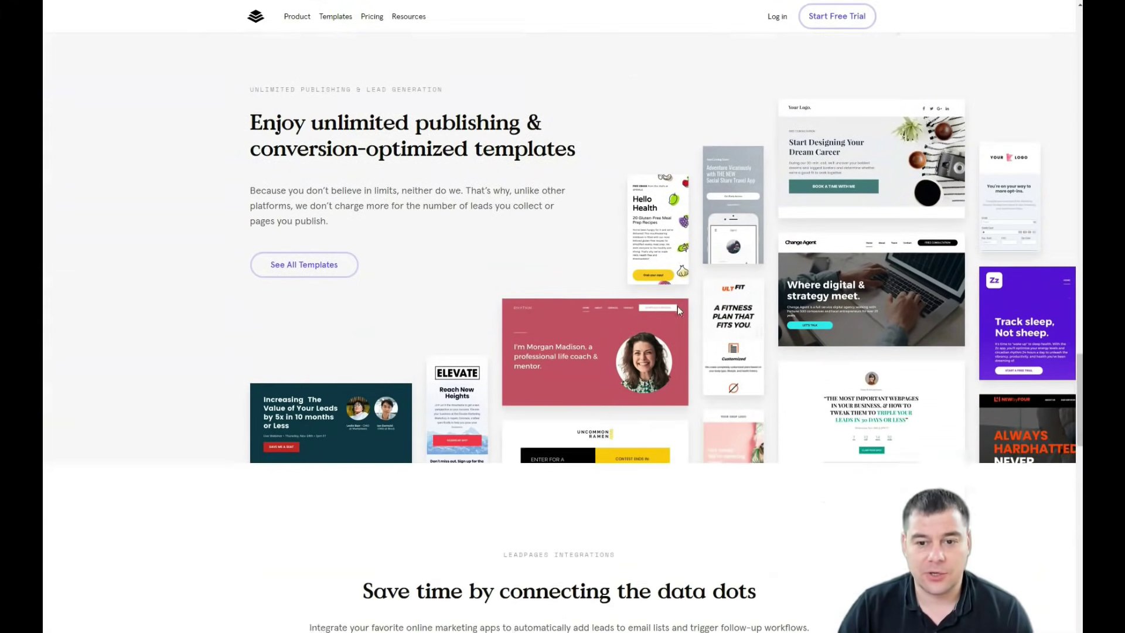
scroll(679, 310, "down", 2)
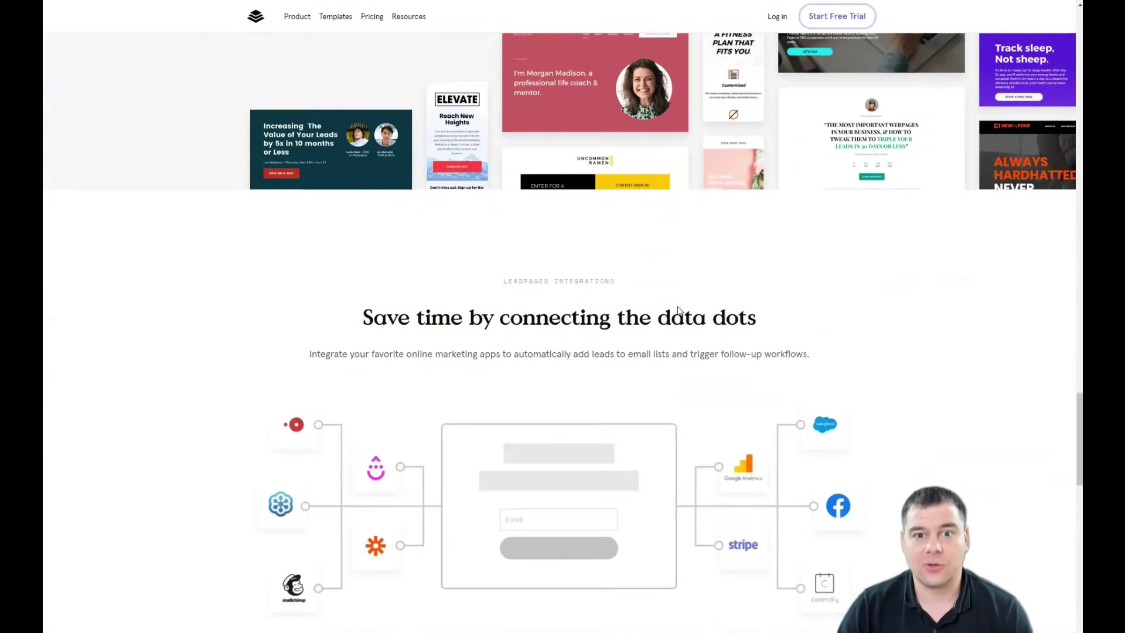
scroll(678, 311, "down", 5)
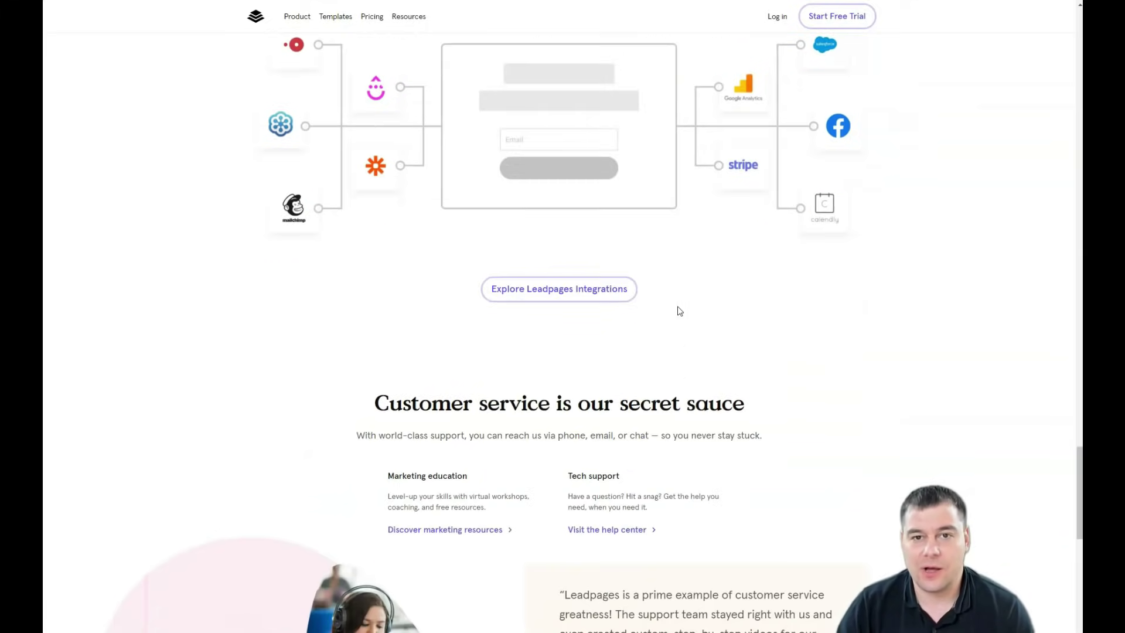
scroll(678, 310, "down", 3)
scroll(678, 311, "down", 4)
scroll(678, 311, "down", 4)
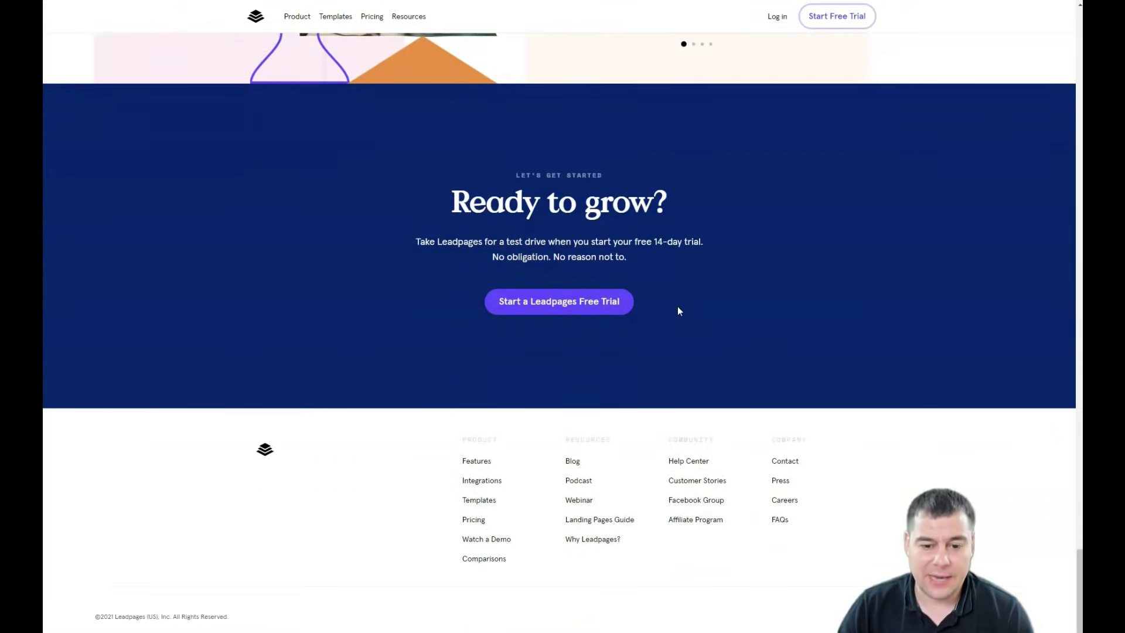
scroll(682, 309, "up", 5)
scroll(682, 309, "up", 15)
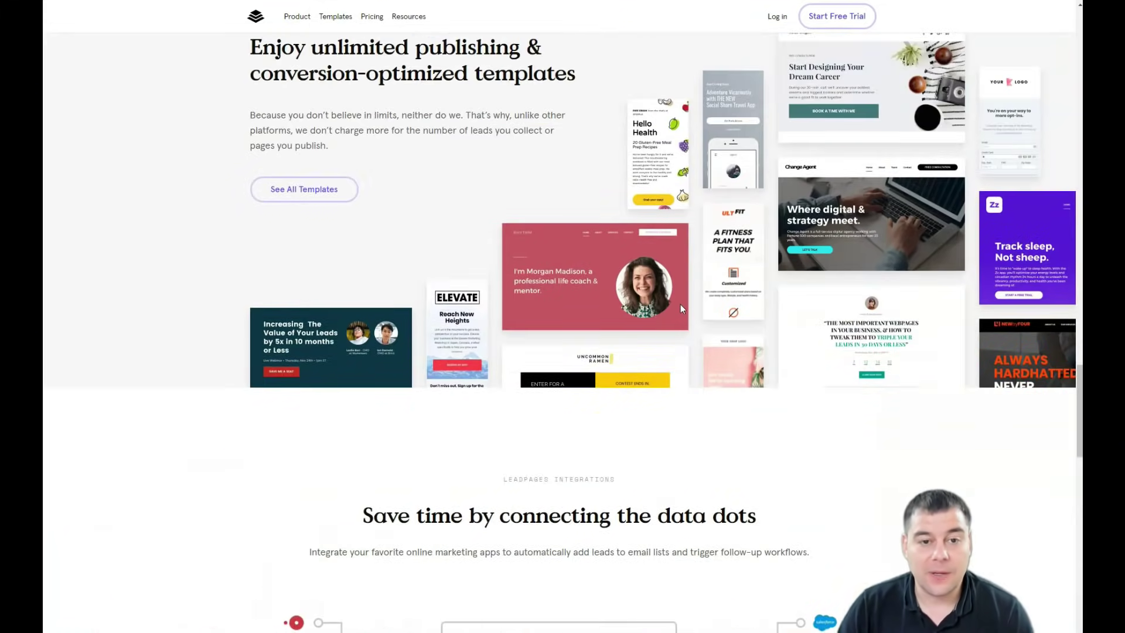
scroll(682, 306, "up", 5)
scroll(682, 309, "up", 7)
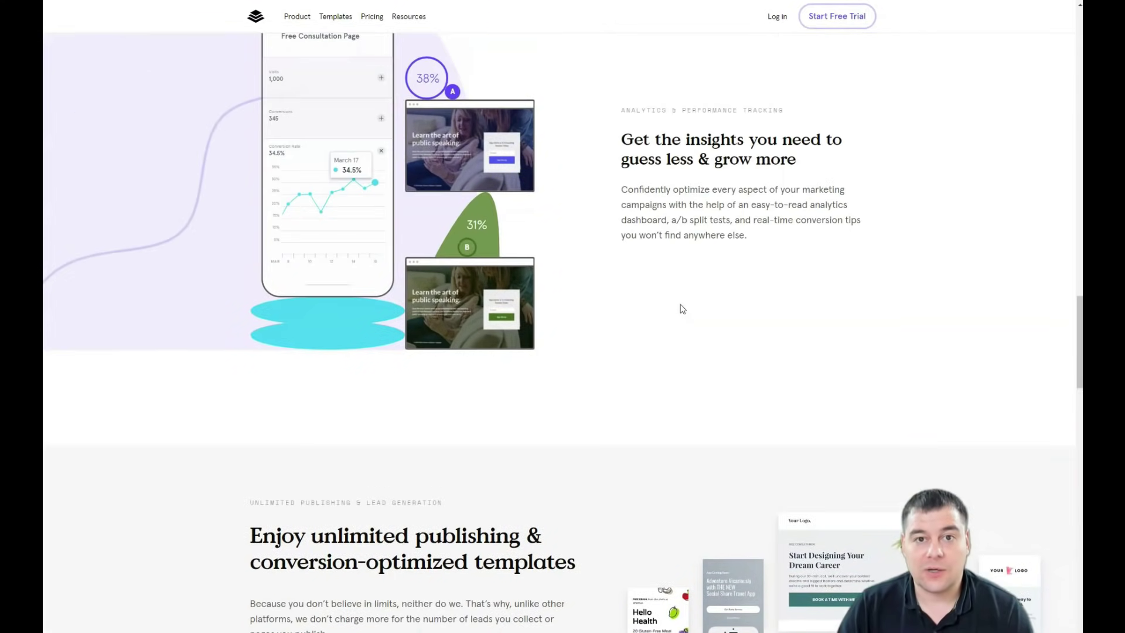
scroll(683, 309, "up", 7)
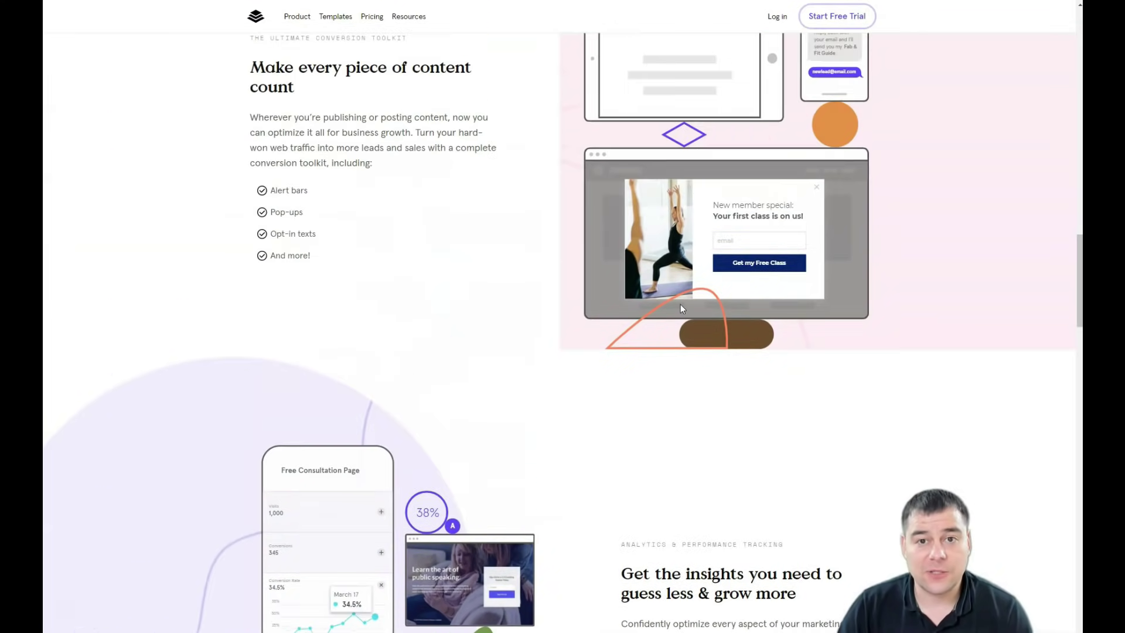
scroll(682, 308, "up", 7)
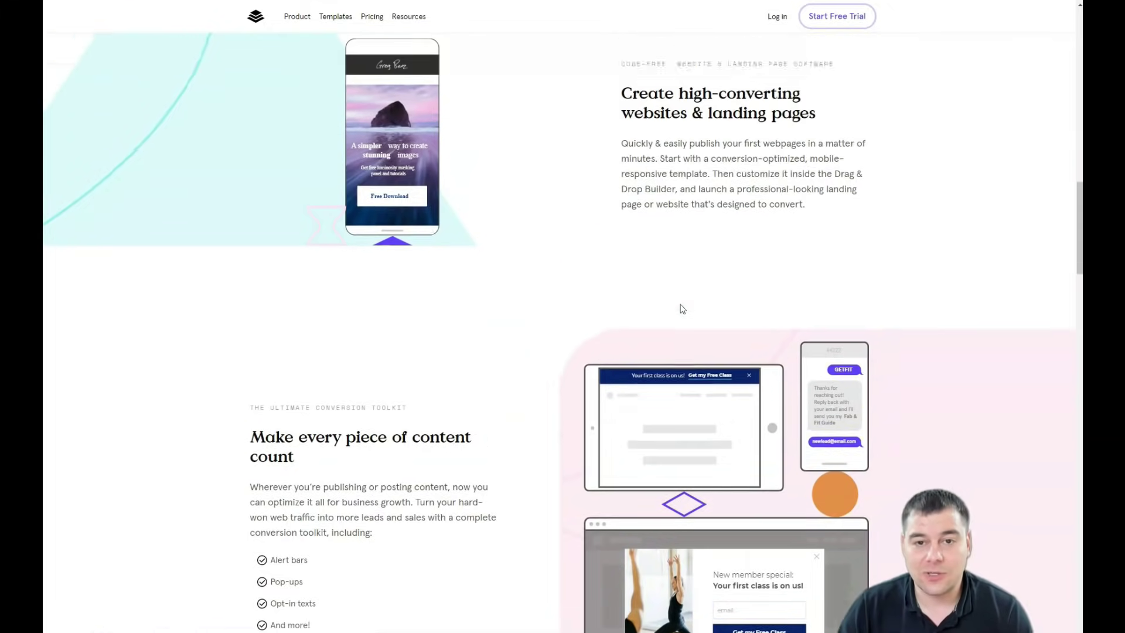
scroll(681, 309, "up", 4)
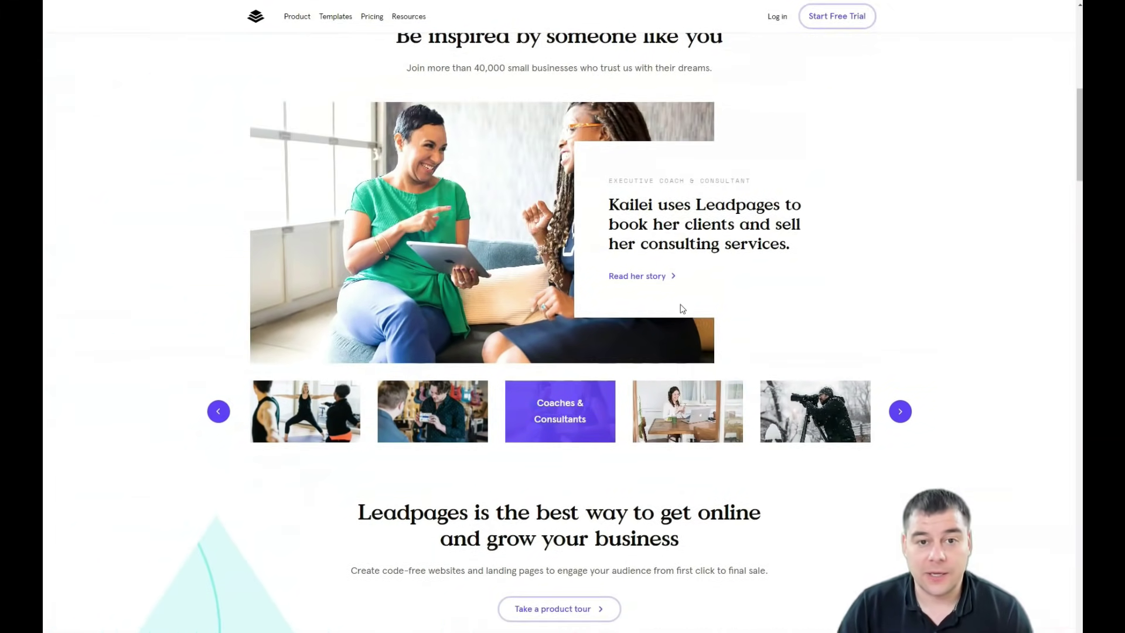
scroll(682, 308, "up", 1)
scroll(682, 309, "up", 3)
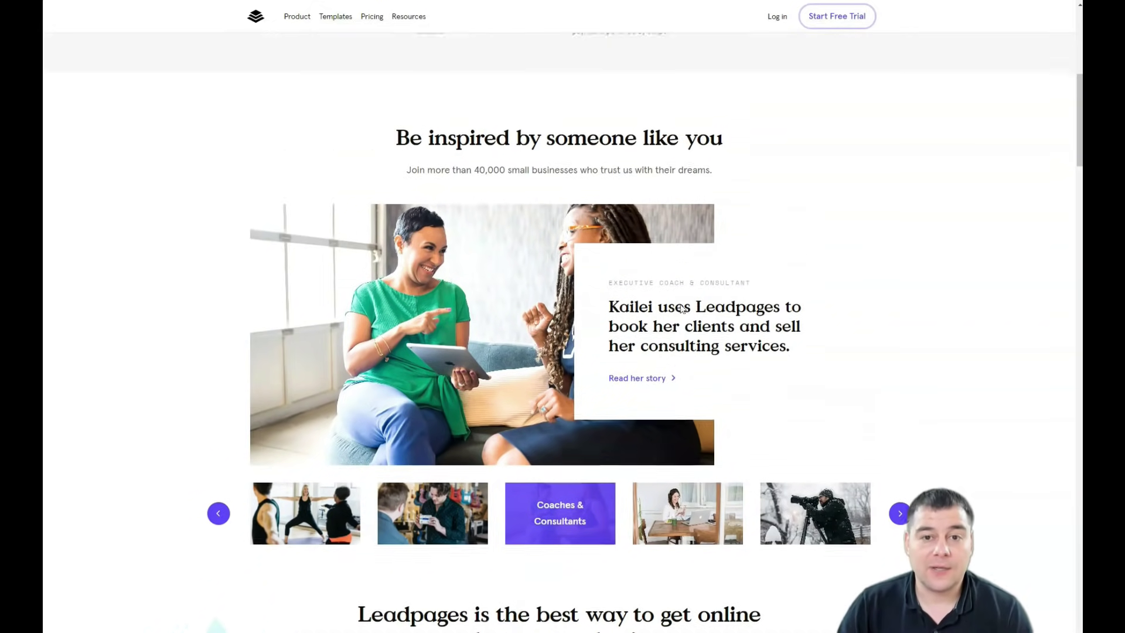
scroll(682, 309, "up", 4)
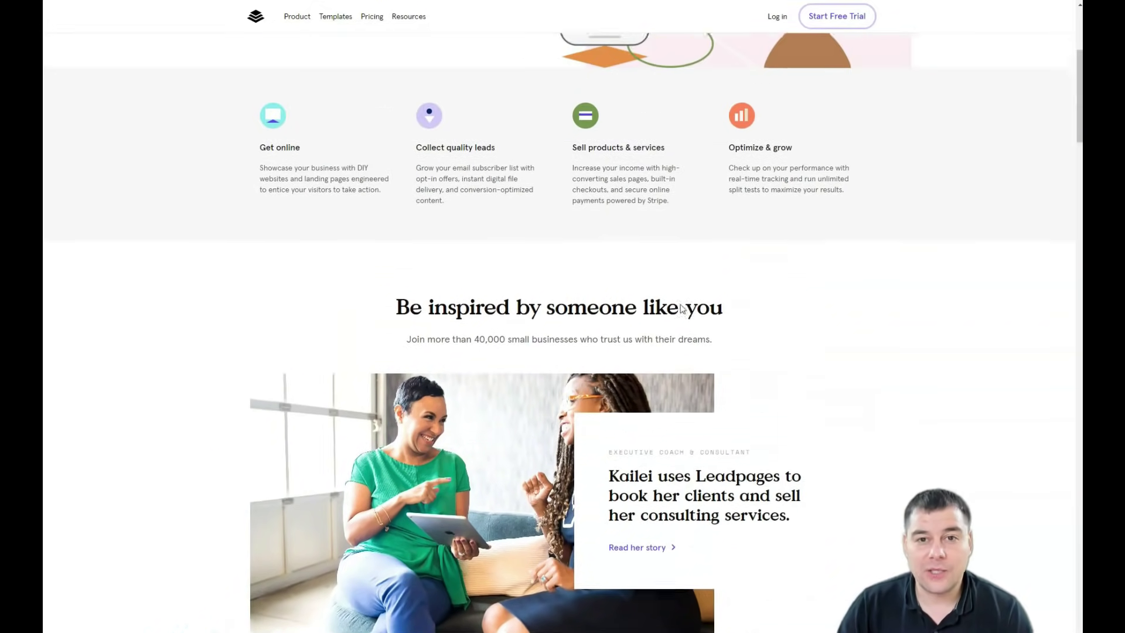
scroll(682, 309, "down", 1)
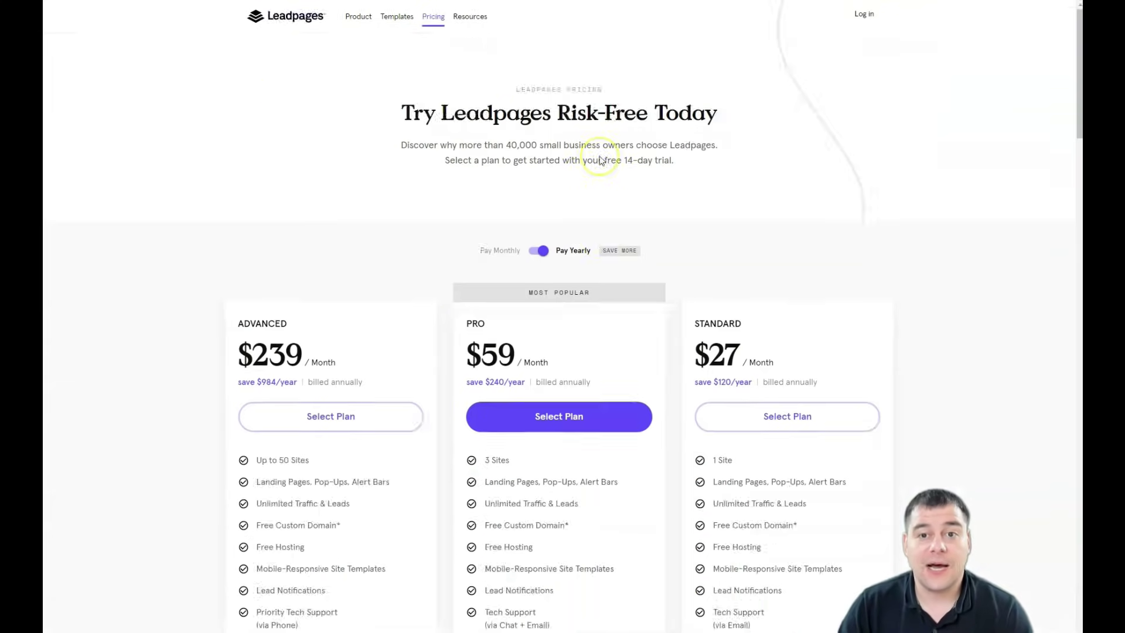
scroll(599, 160, "down", 3)
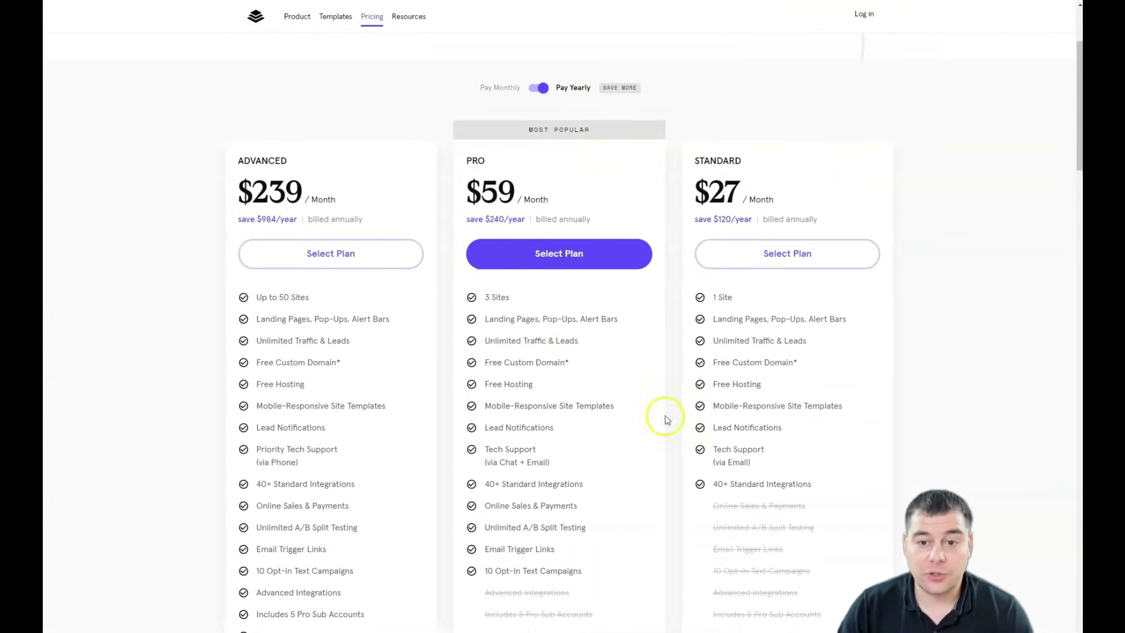
scroll(693, 234, "down", 2)
scroll(755, 117, "up", 1)
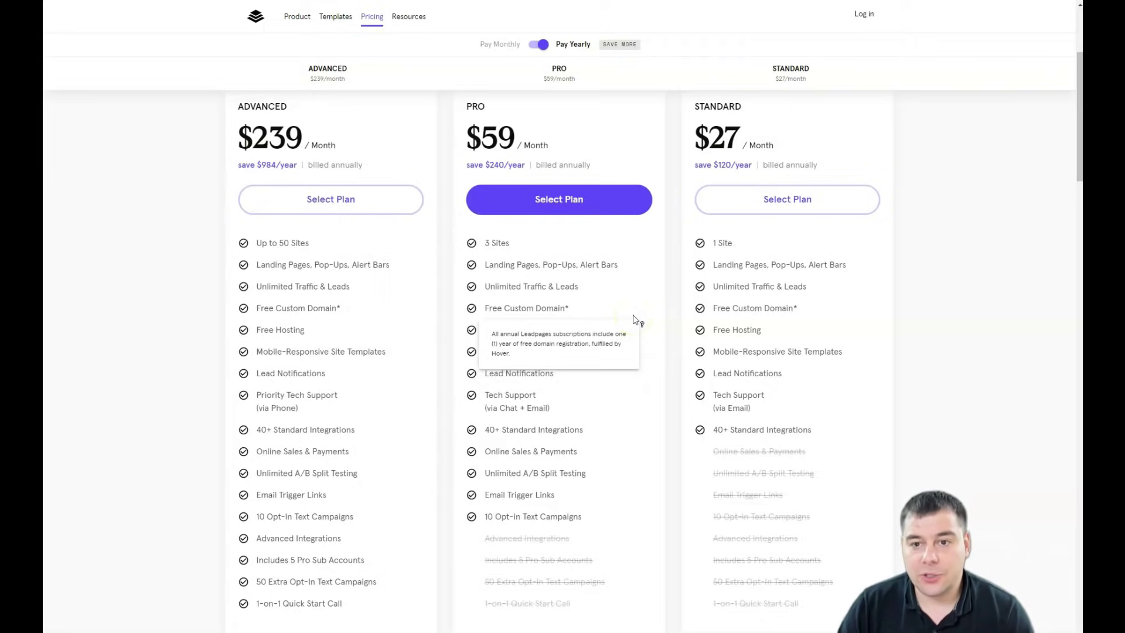
scroll(634, 320, "up", 3)
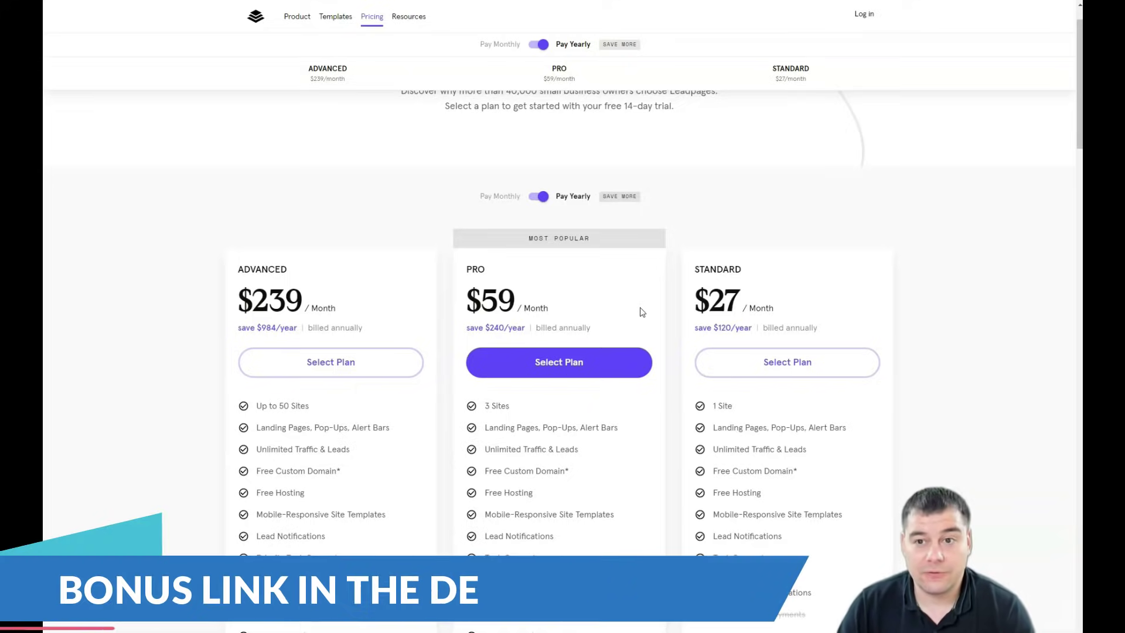
- Choose the Advanced plan to get into the account's Landing Pages dashboard
left_click(313, 362)
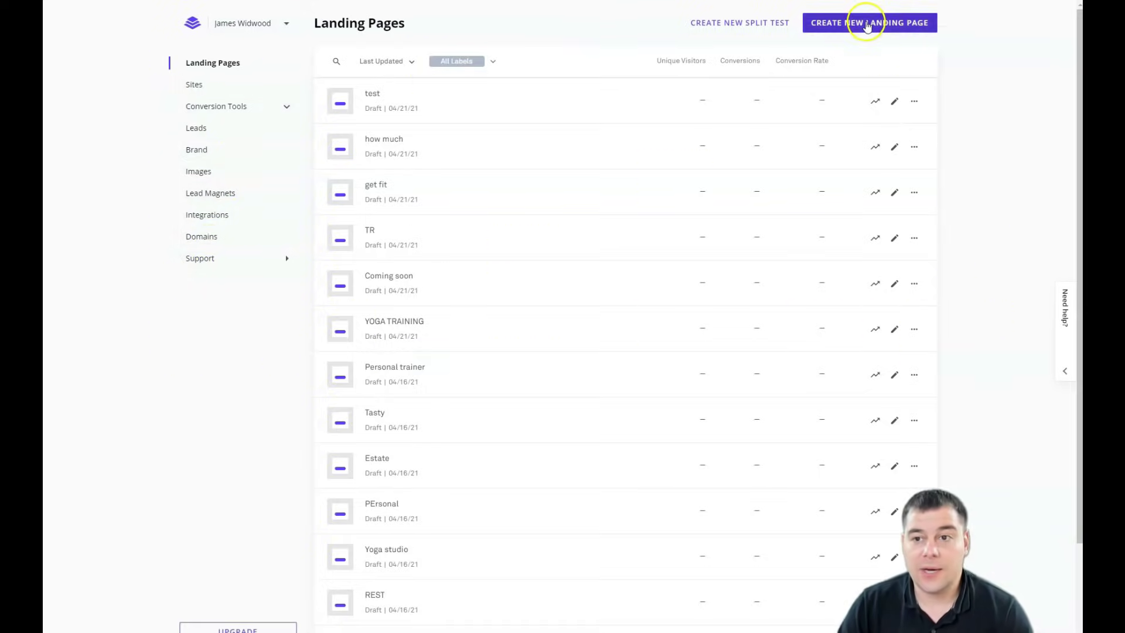
- Start a new landing page and browse the template gallery sorted by Conversion Rate
left_click(866, 26)
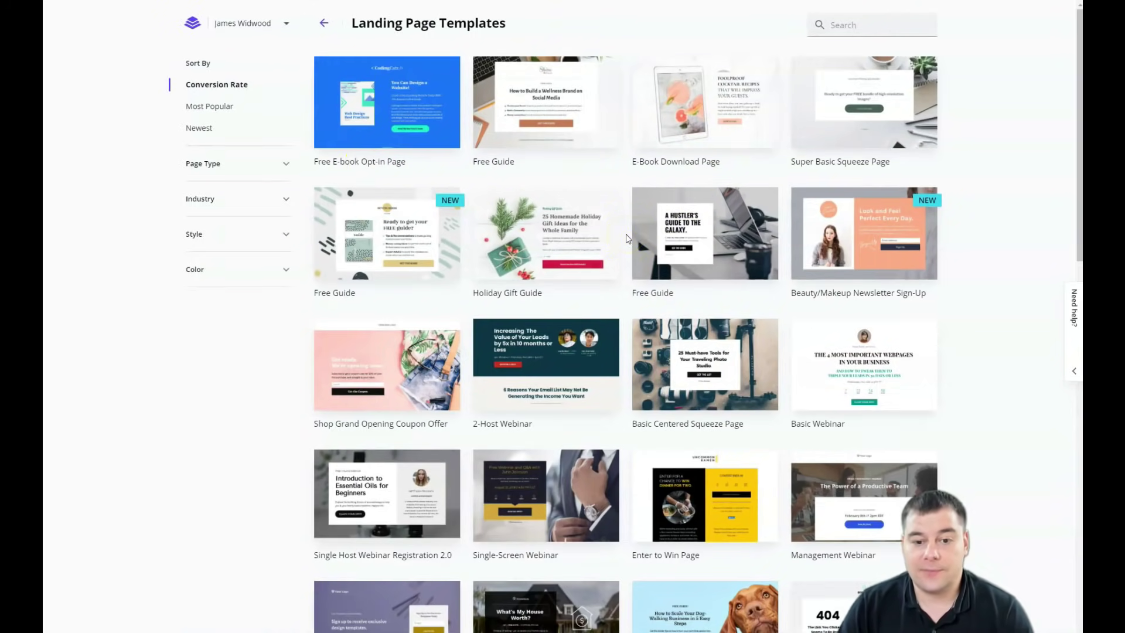
scroll(626, 234, "down", 7)
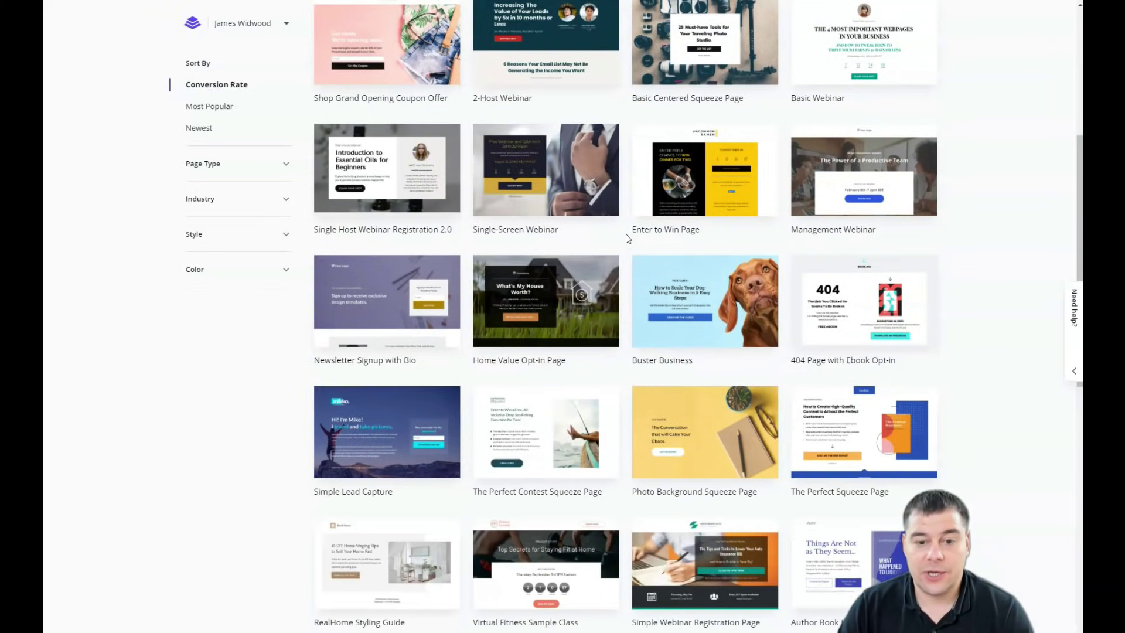
scroll(626, 234, "down", 5)
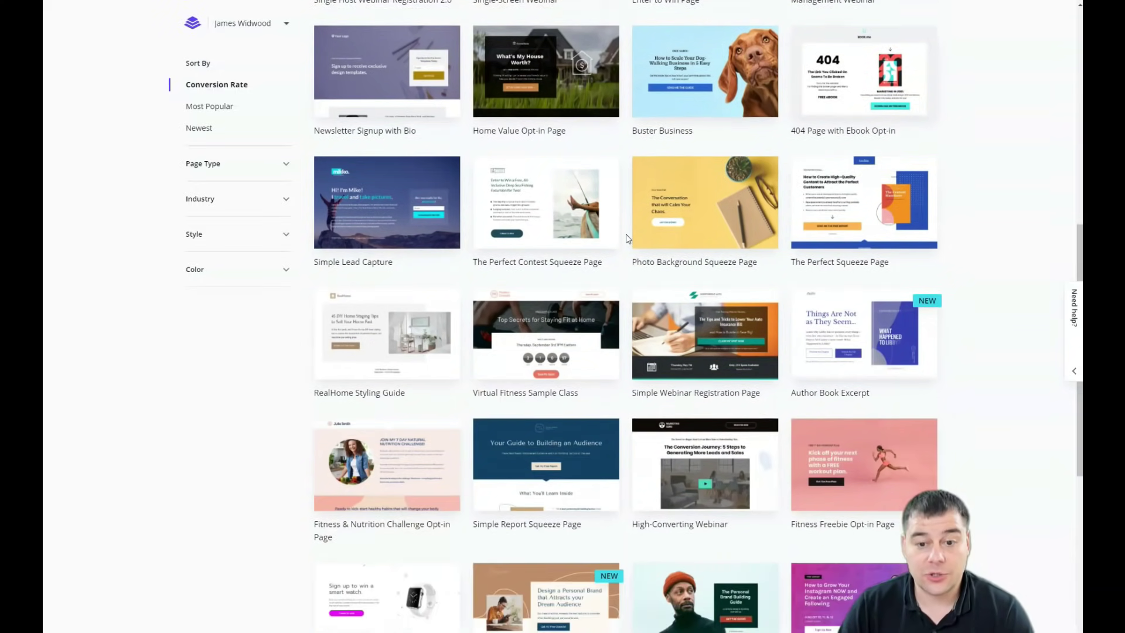
scroll(626, 234, "down", 2)
scroll(626, 234, "down", 4)
scroll(626, 237, "down", 3)
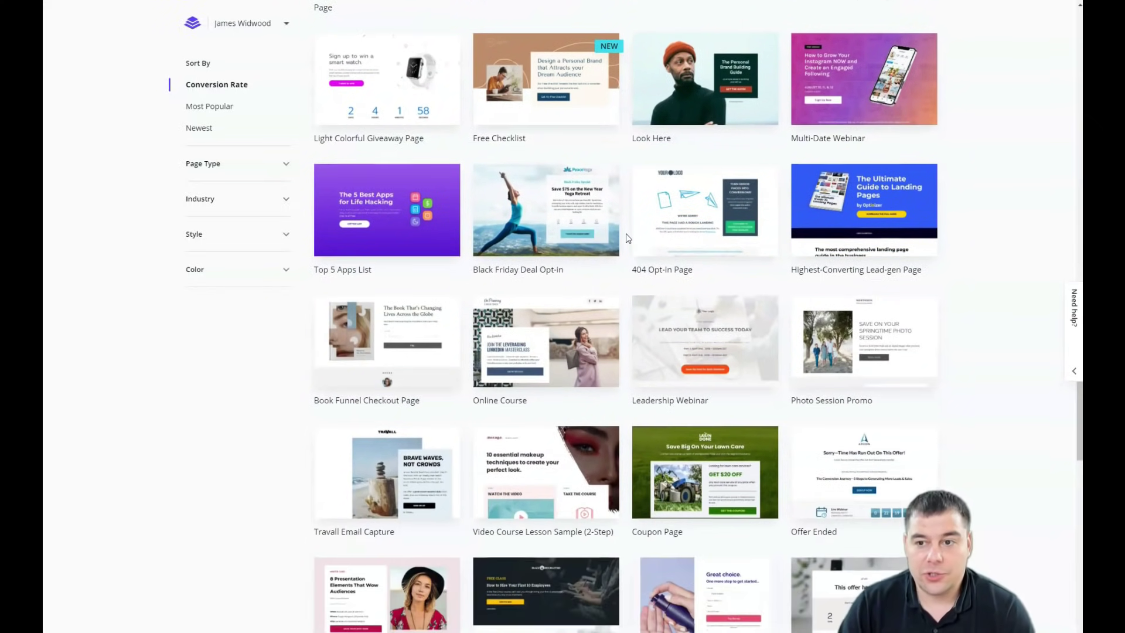
scroll(627, 237, "up", 6)
scroll(629, 237, "up", 5)
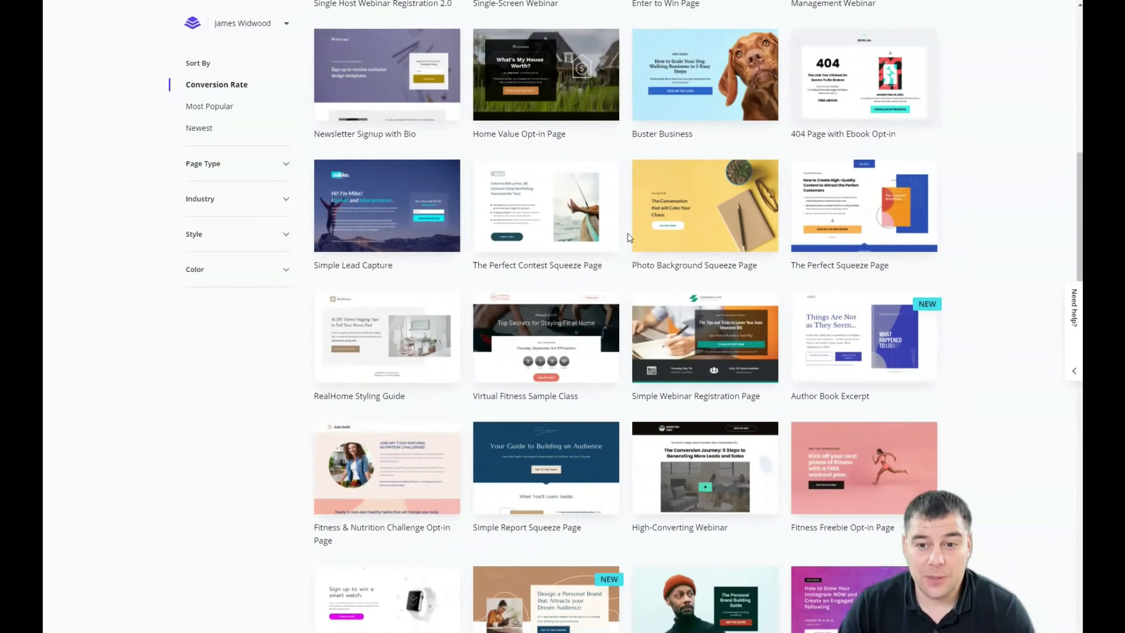
scroll(629, 238, "up", 4)
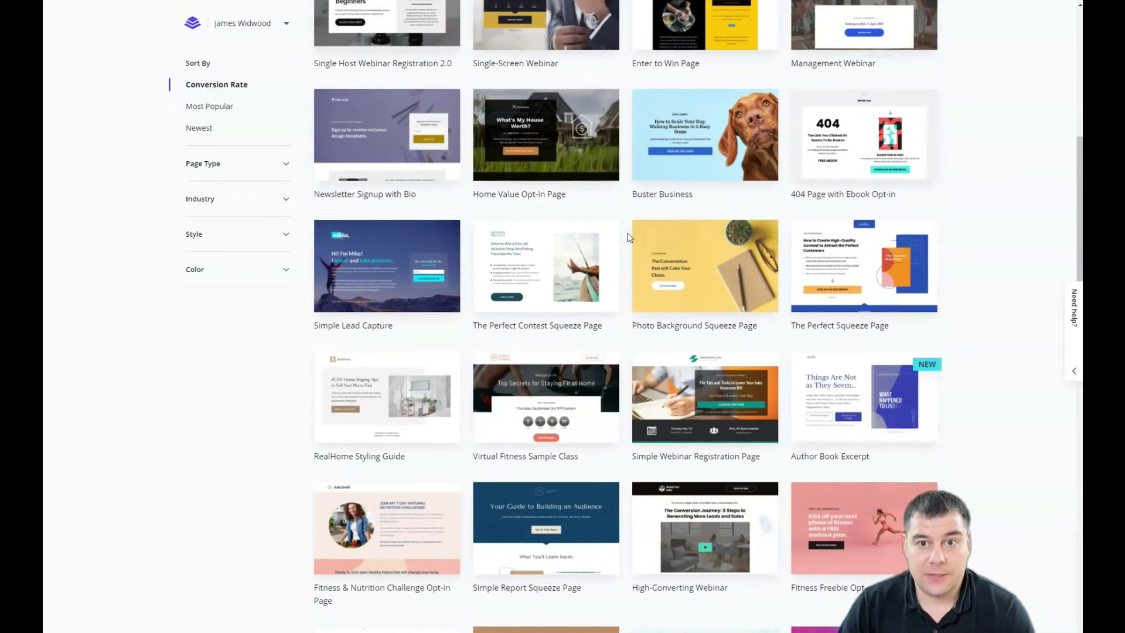
scroll(628, 238, "up", 4)
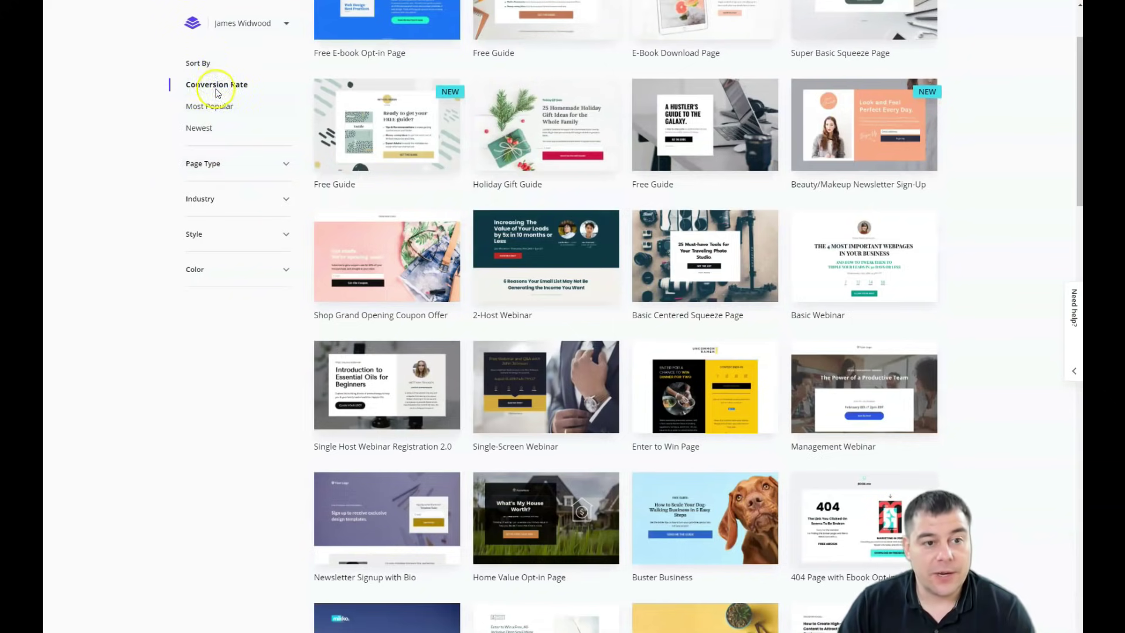
- Expand and collapse the Page Type and Industry filters, then scroll to Black Friday Deal Opt-in
left_click(286, 166)
left_click(284, 161)
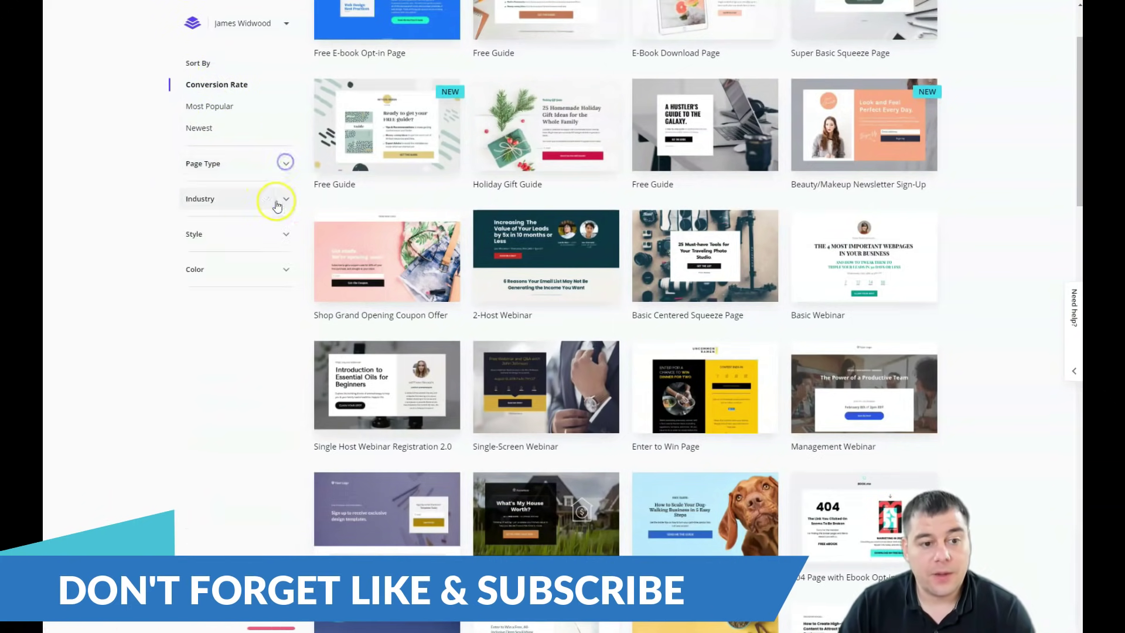
left_click(284, 200)
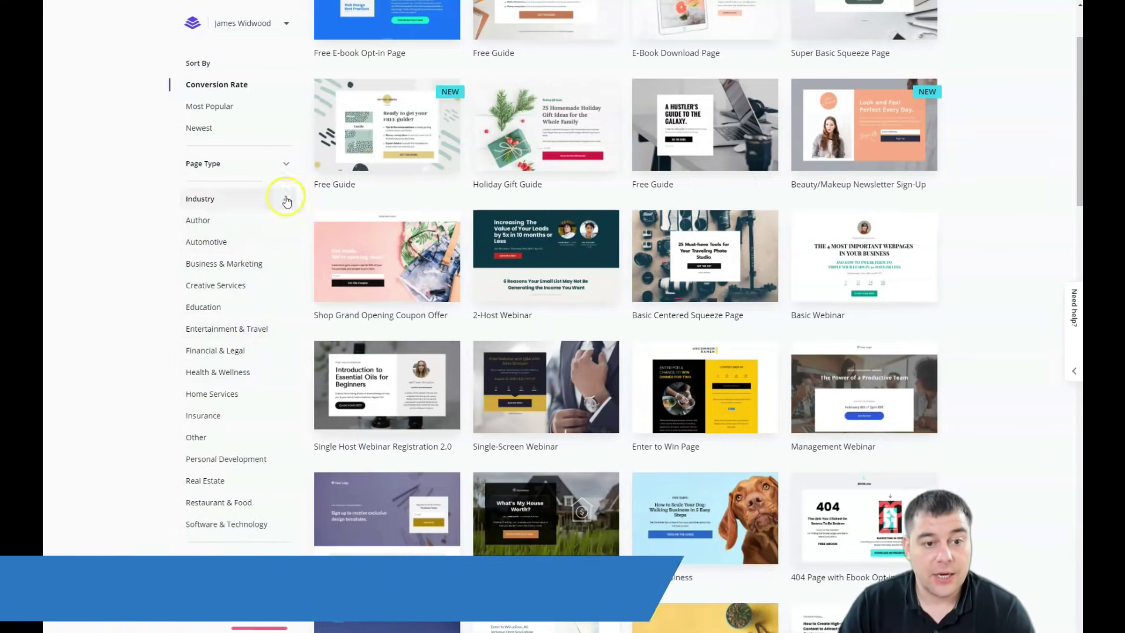
left_click(286, 200)
scroll(668, 311, "down", 3)
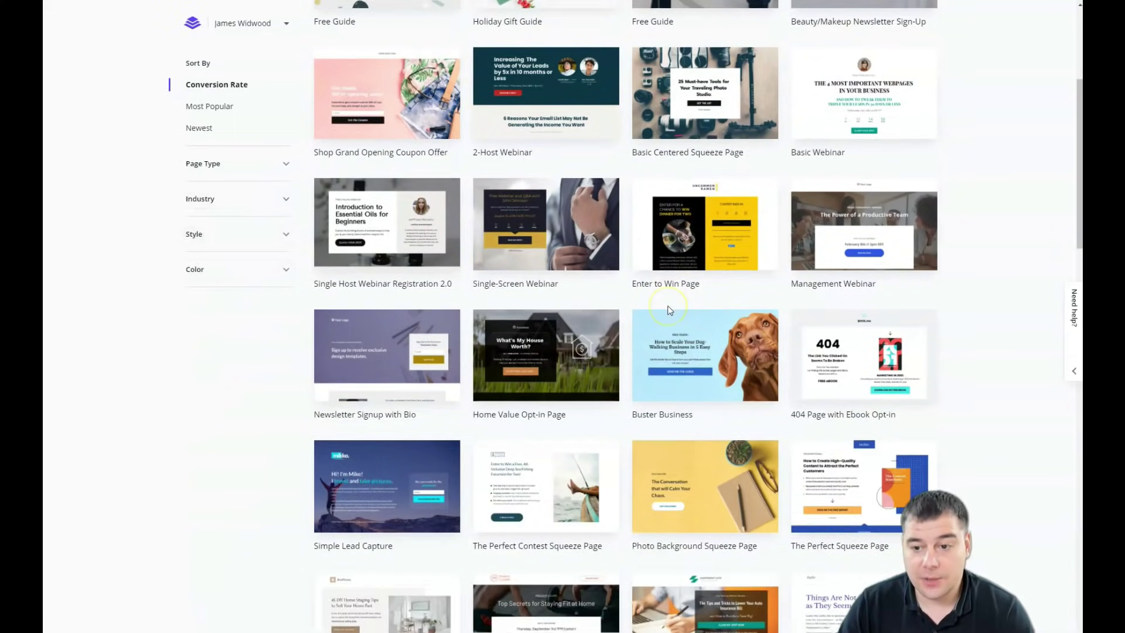
scroll(670, 311, "down", 8)
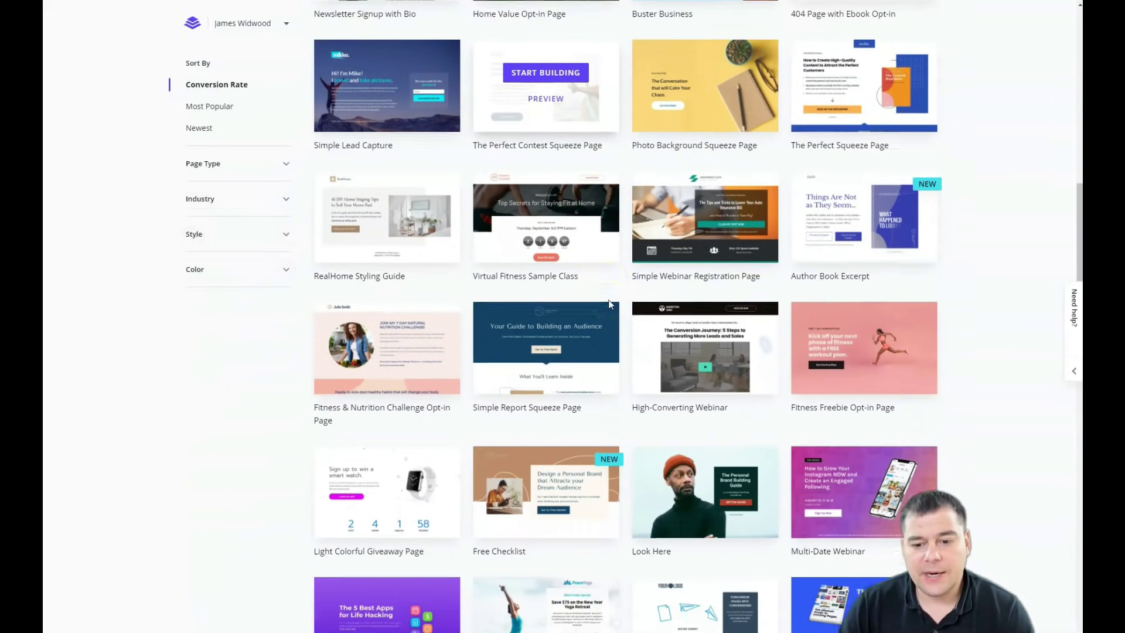
scroll(610, 304, "down", 5)
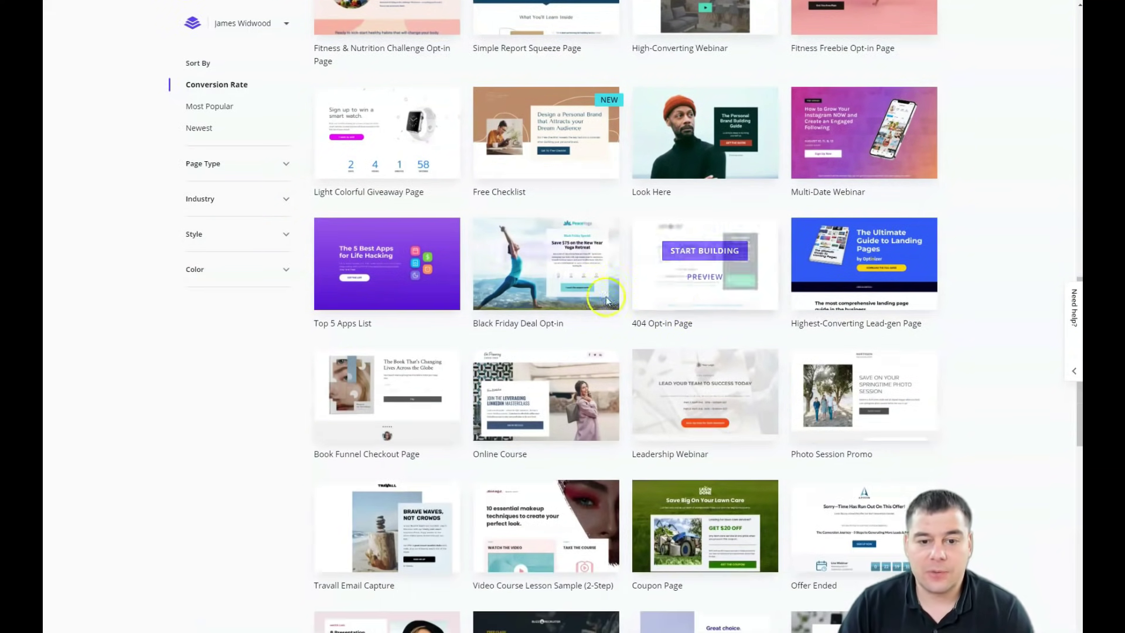
- Build a page named 'test 2' from the Black Friday Deal Opt-in template and review it
left_click(525, 254)
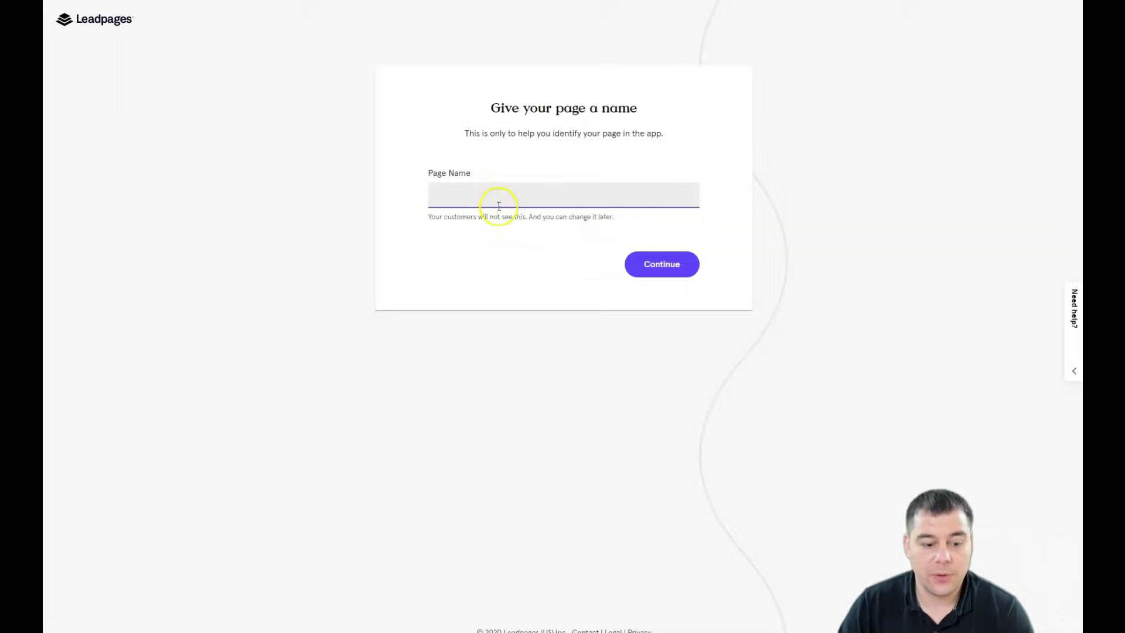
type("test 2")
left_click(674, 274)
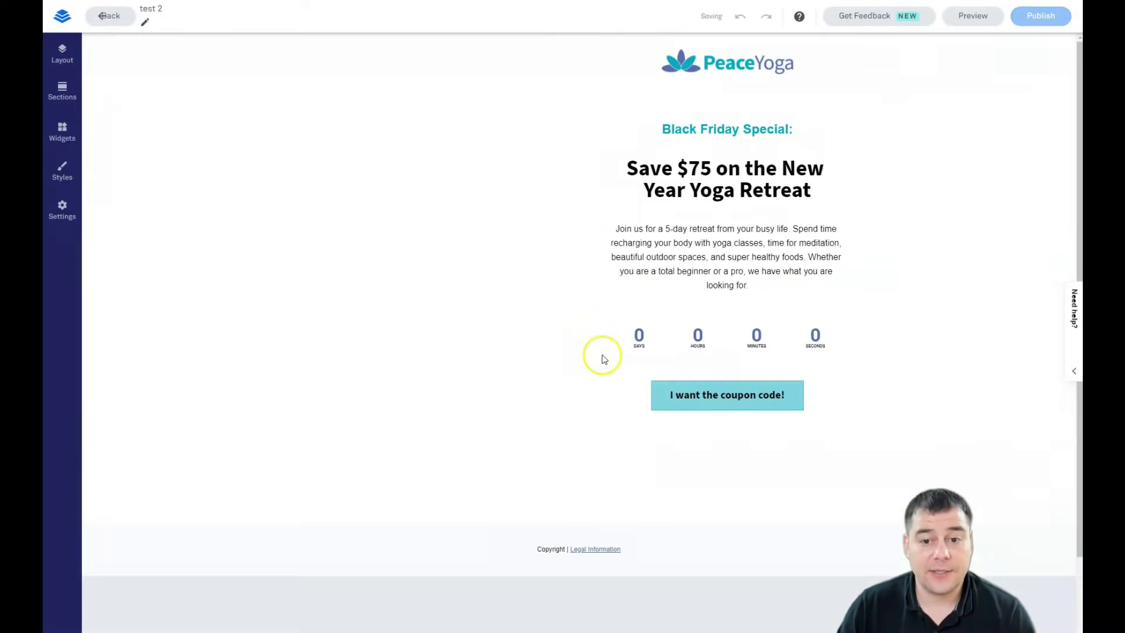
scroll(468, 298, "down", 2)
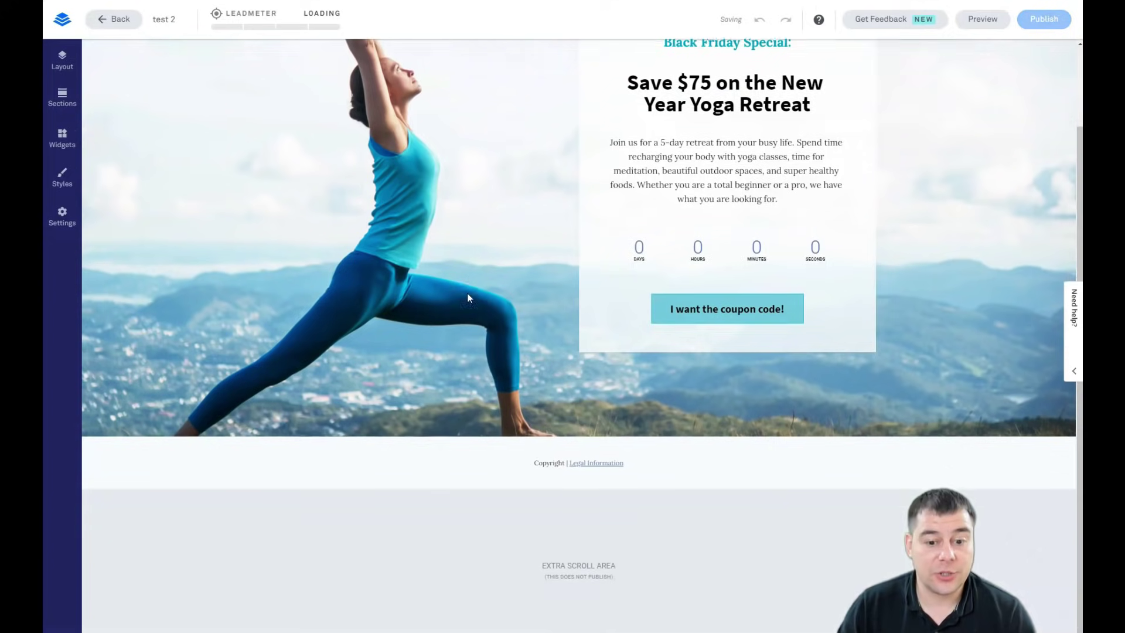
scroll(468, 298, "up", 2)
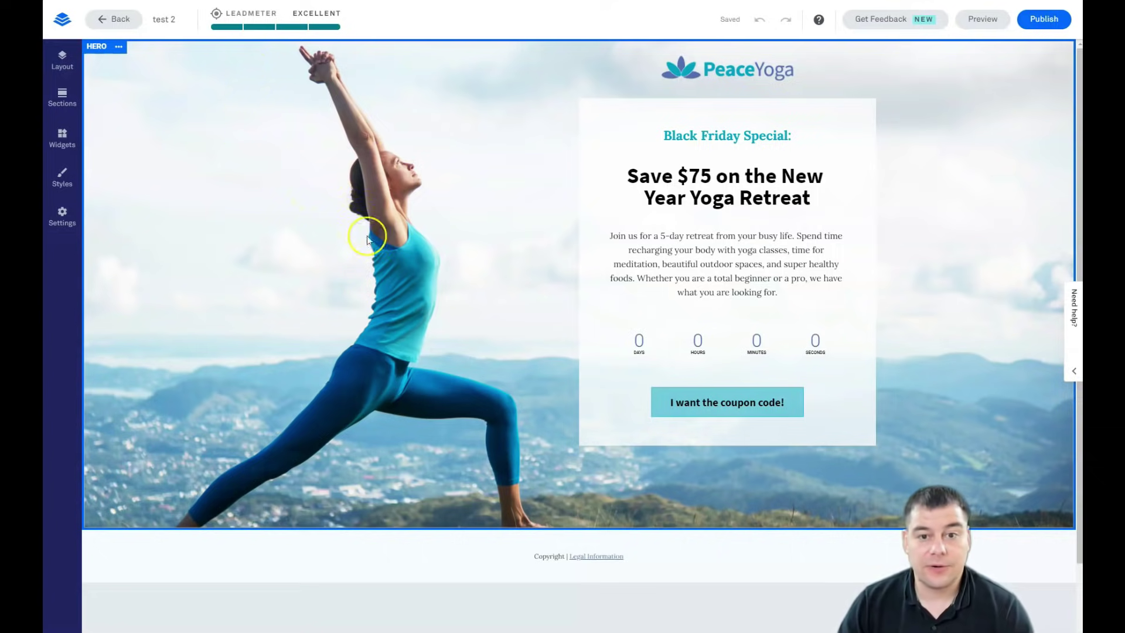
scroll(929, 252, "down", 1)
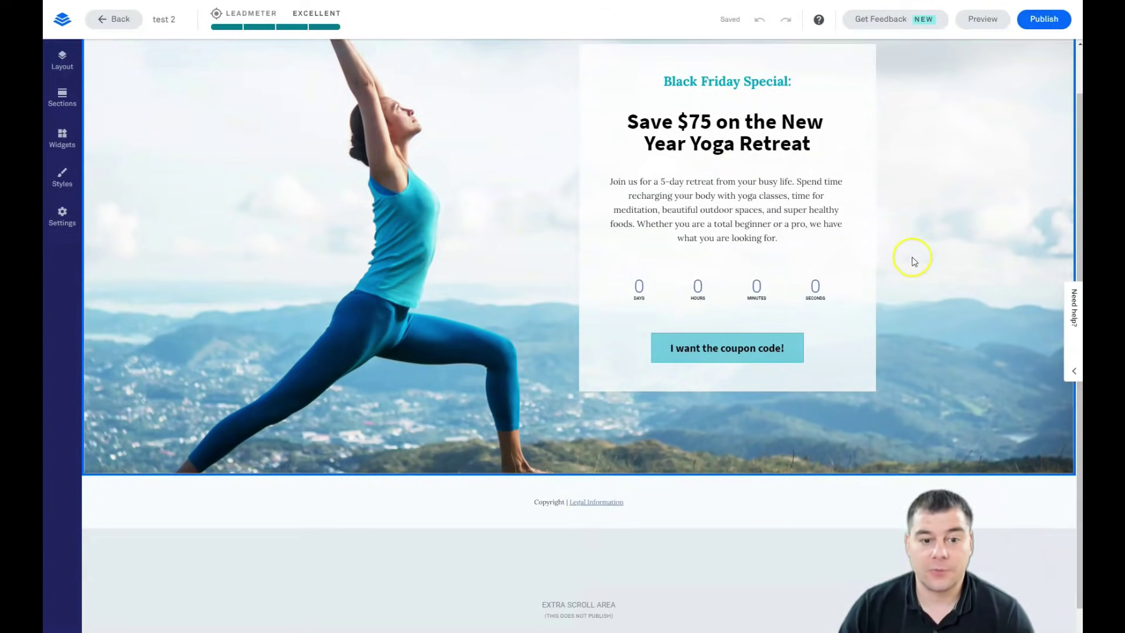
scroll(911, 231, "up", 1)
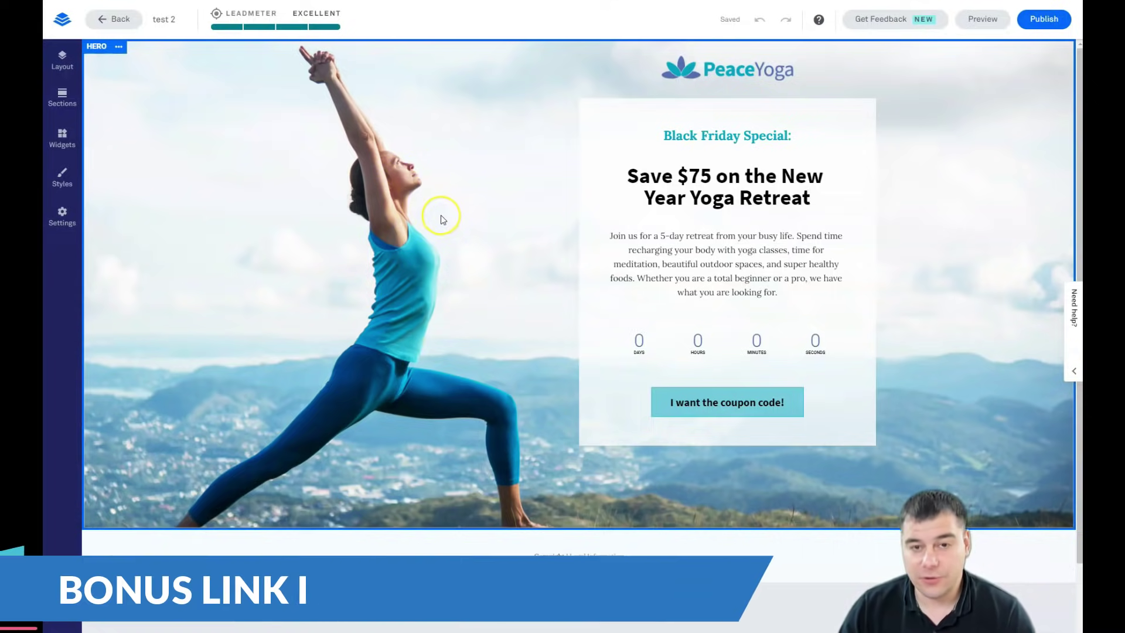
scroll(442, 218, "down", 1)
scroll(443, 220, "down", 1)
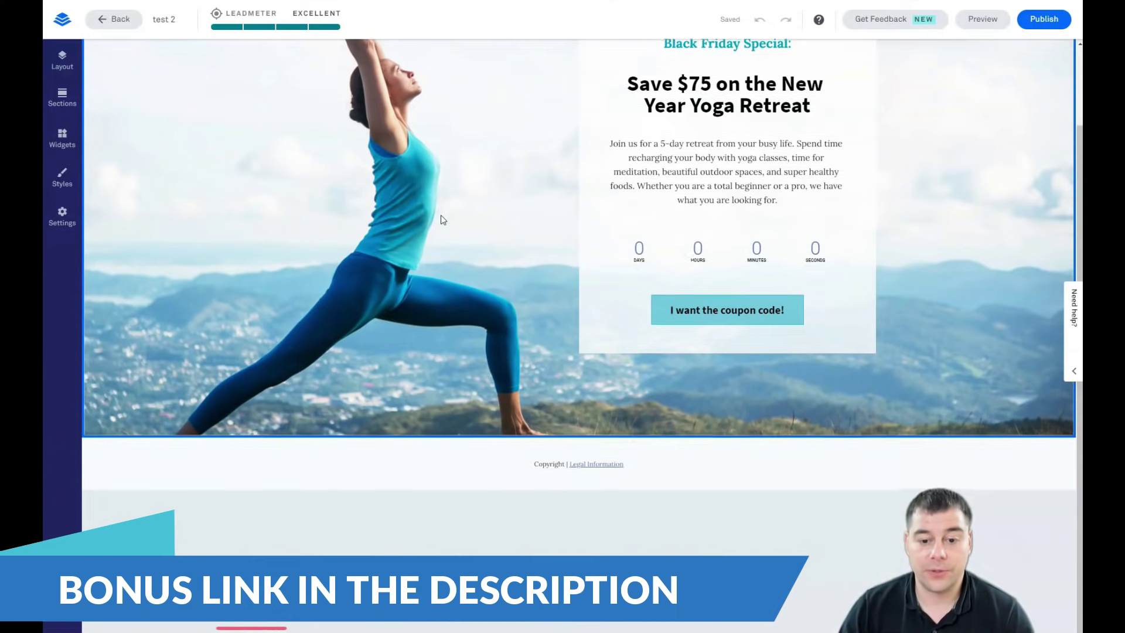
scroll(441, 221, "up", 2)
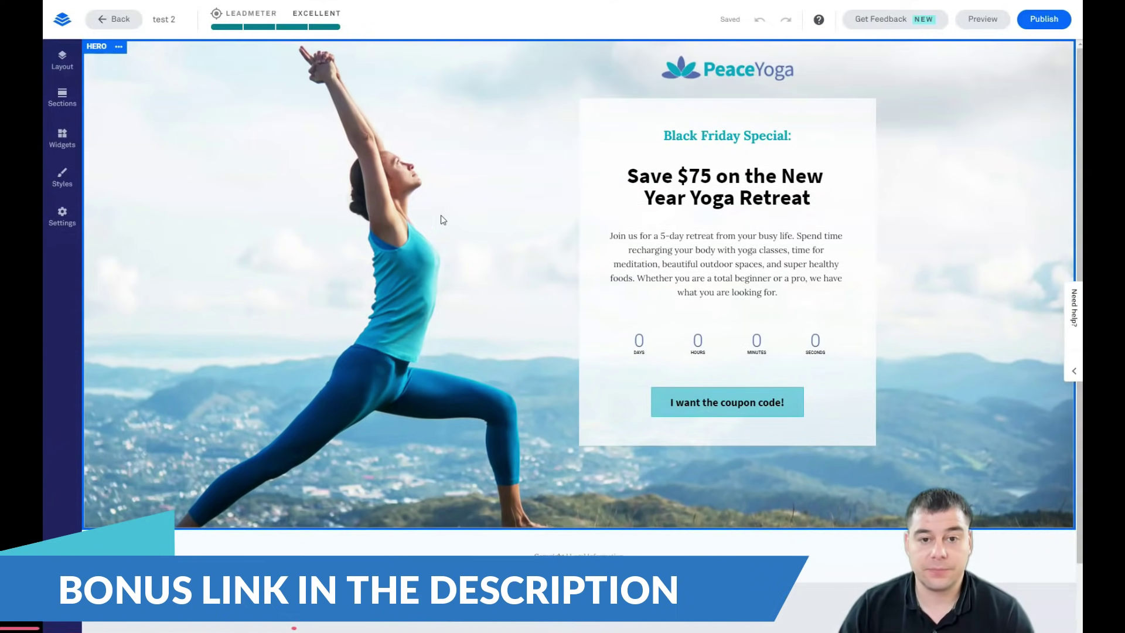
- Add the first About section template (Meet Lynn) to the page from the Layout panel
left_click(62, 66)
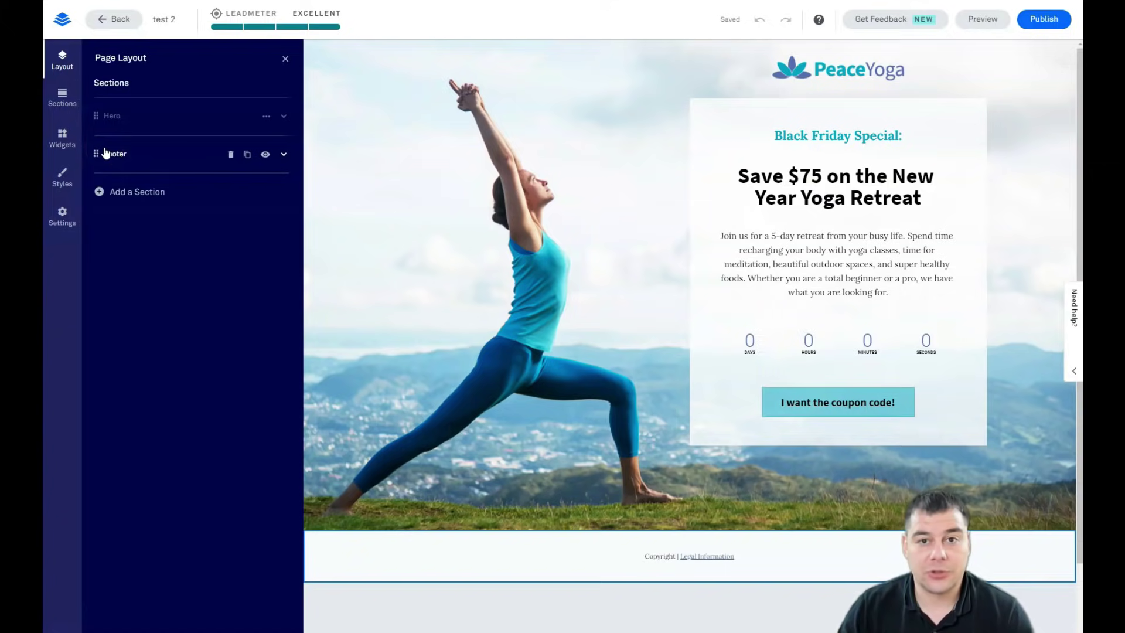
left_click(112, 195)
left_click(148, 226)
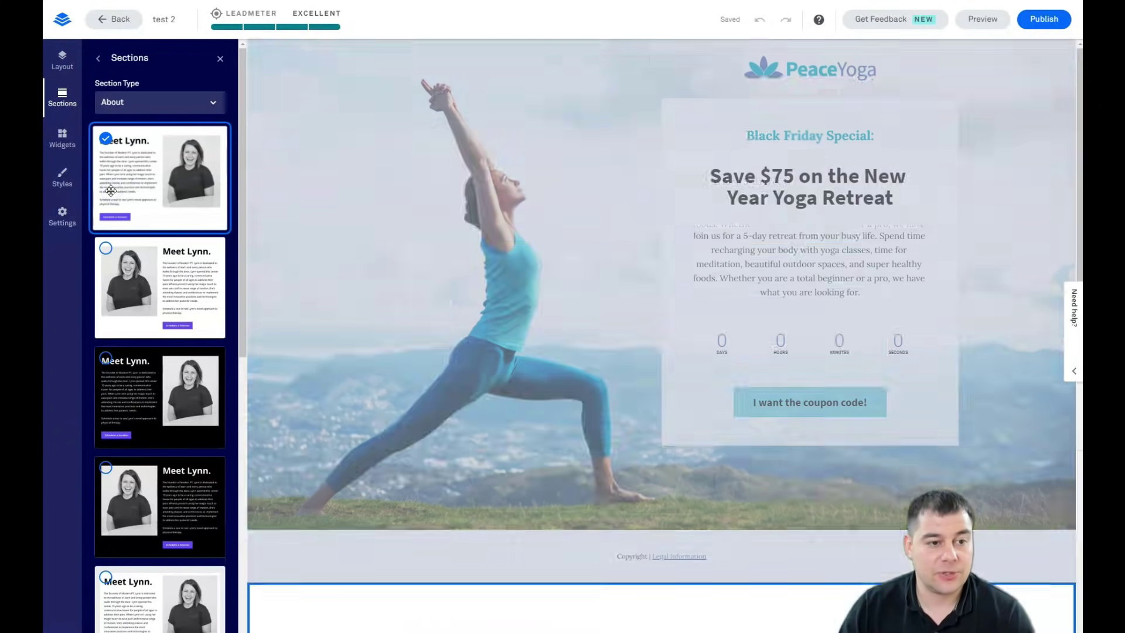
scroll(150, 239, "down", 3)
scroll(146, 269, "up", 3)
- Browse Call to Action and Contact Us section types, then show the Blank column layouts
left_click(212, 104)
left_click(174, 156)
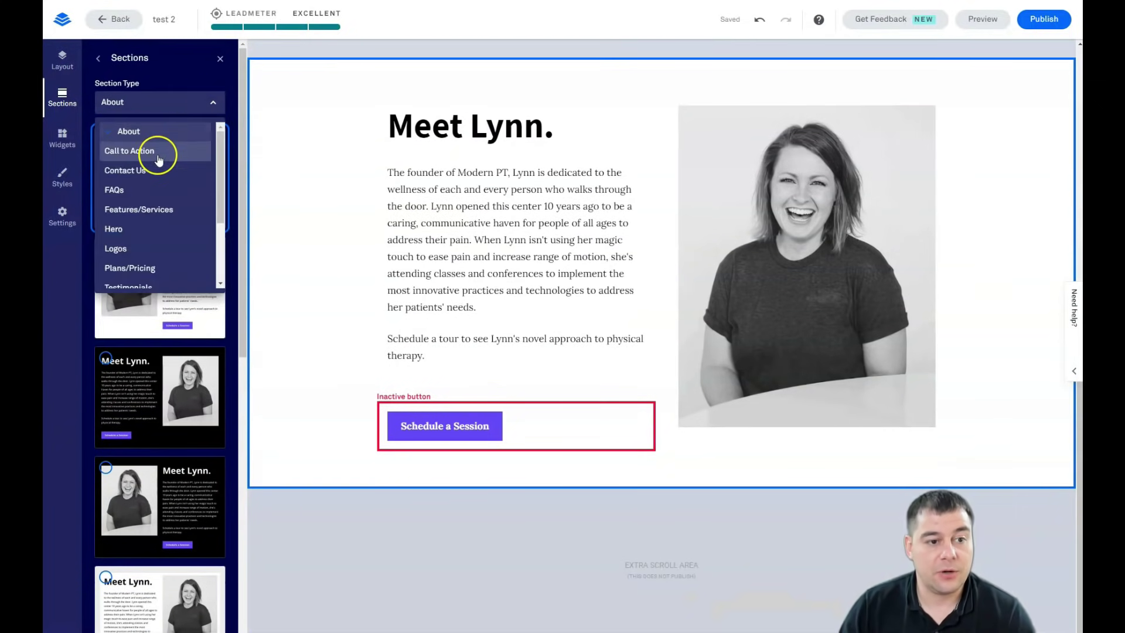
left_click(158, 159)
left_click(213, 102)
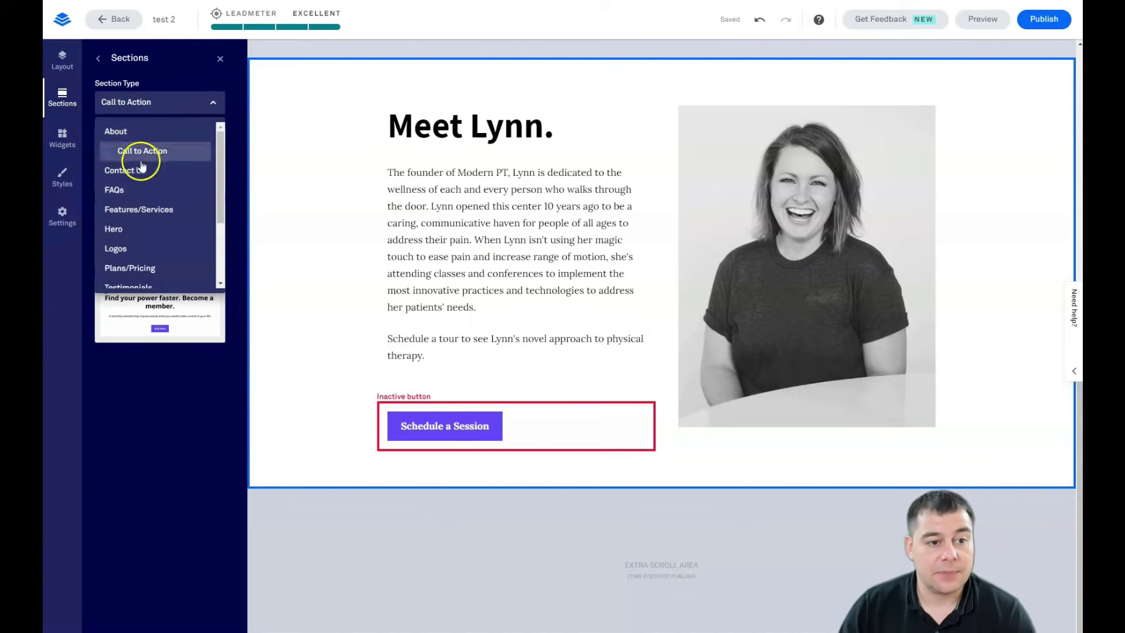
left_click(140, 168)
left_click(212, 104)
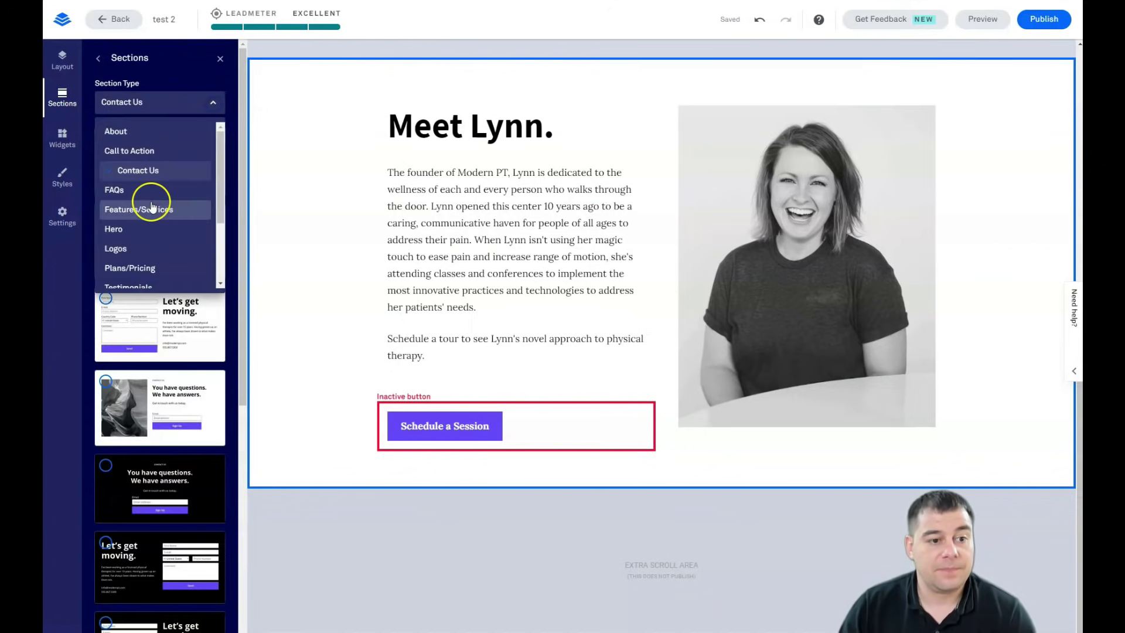
scroll(151, 206, "down", 3)
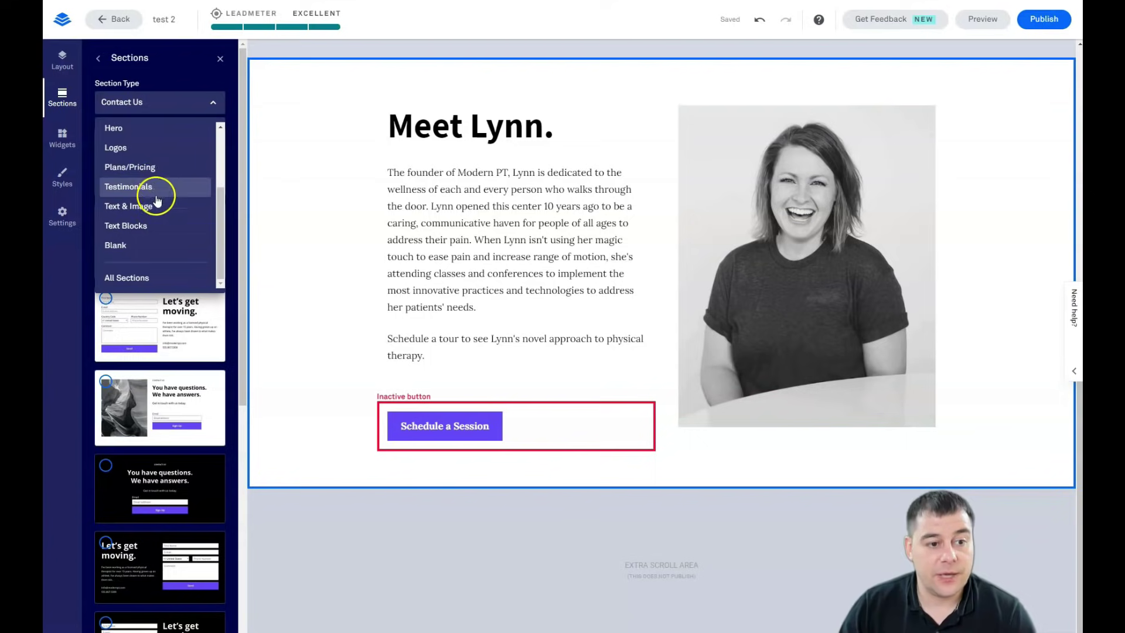
scroll(157, 201, "down", 1)
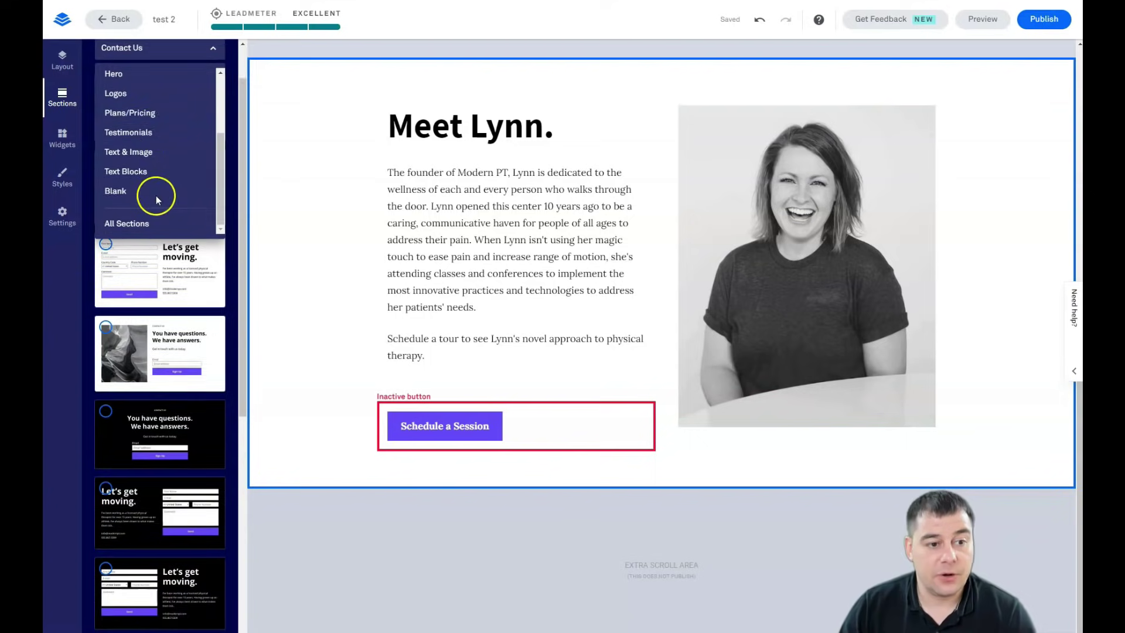
left_click(118, 191)
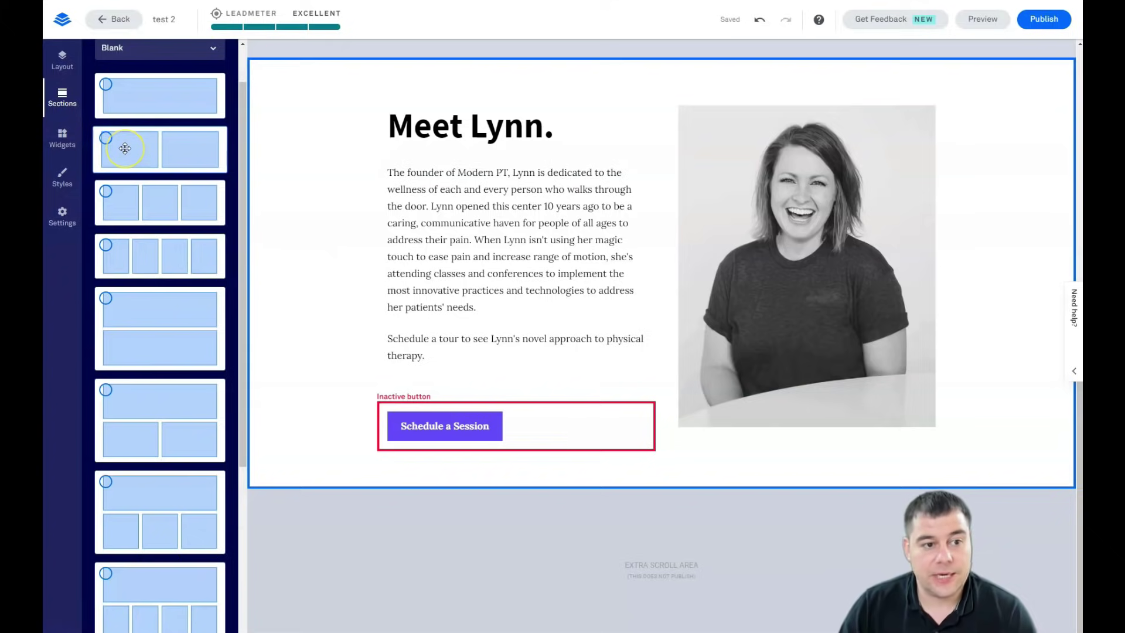
- Add an empty two-column Blank section and delete the Meet Lynn About section
left_click_drag(126, 149, 642, 90)
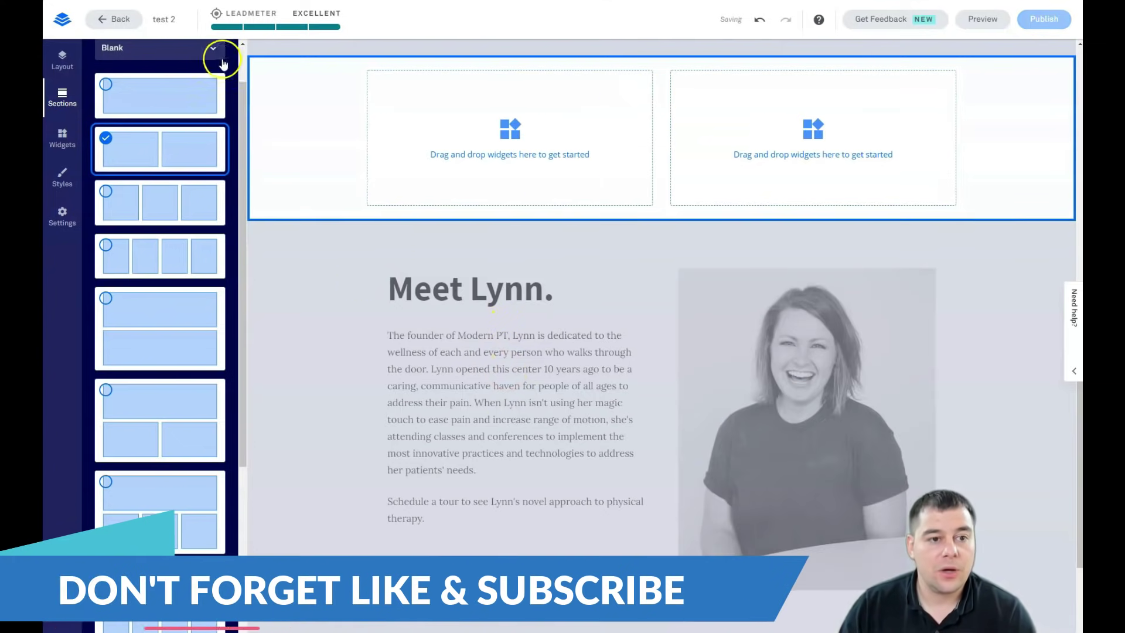
left_click(341, 291)
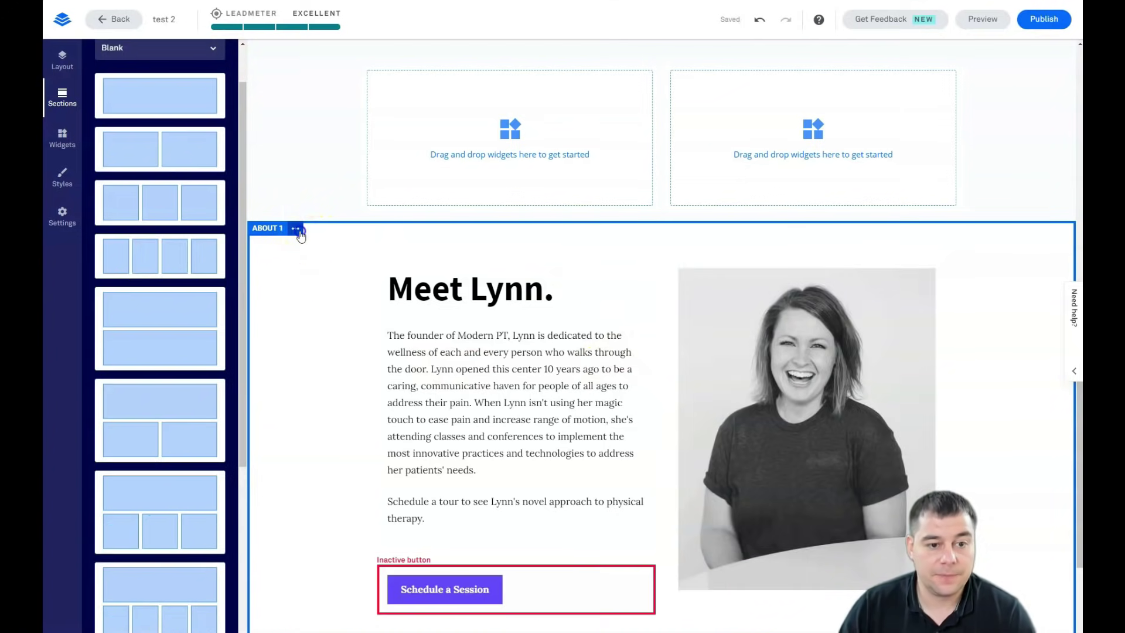
left_click(299, 232)
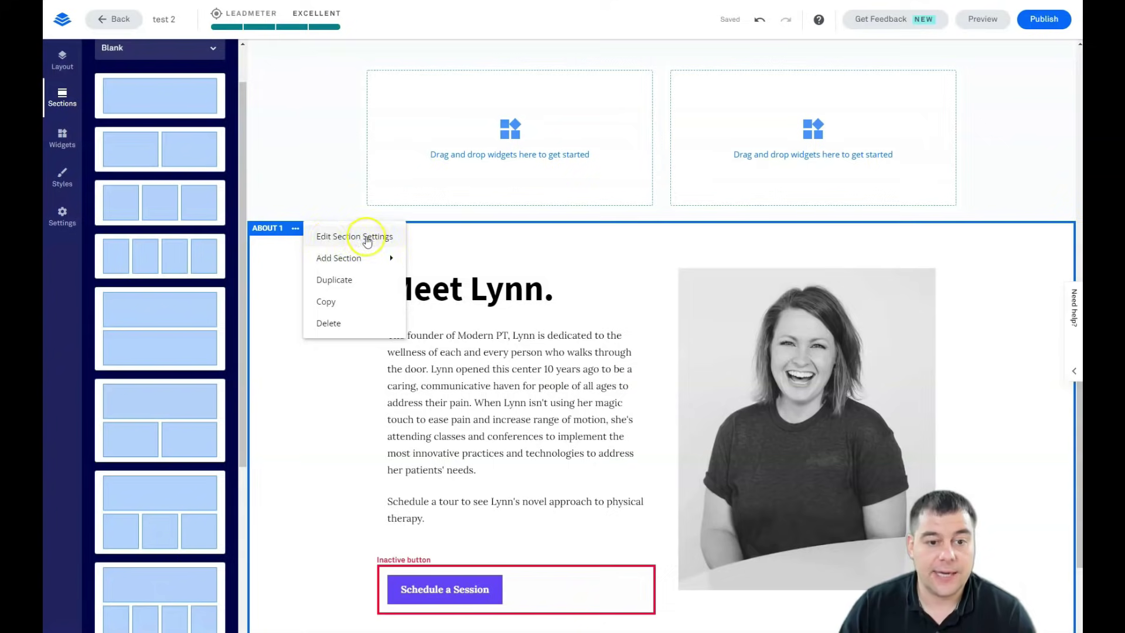
mouse_move(339, 269)
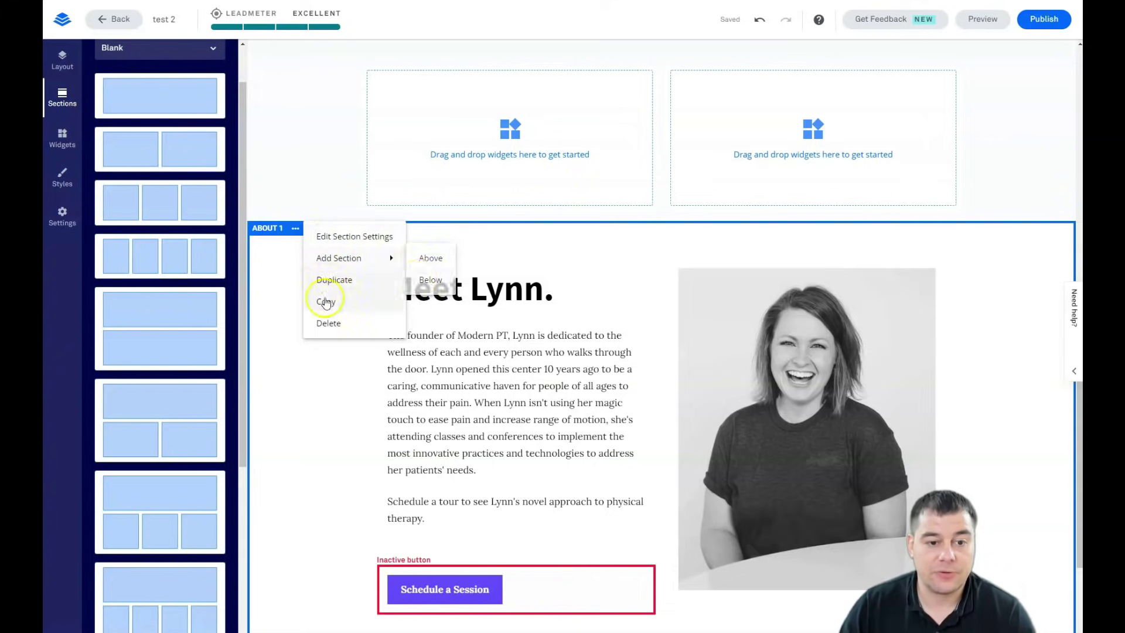
left_click(324, 328)
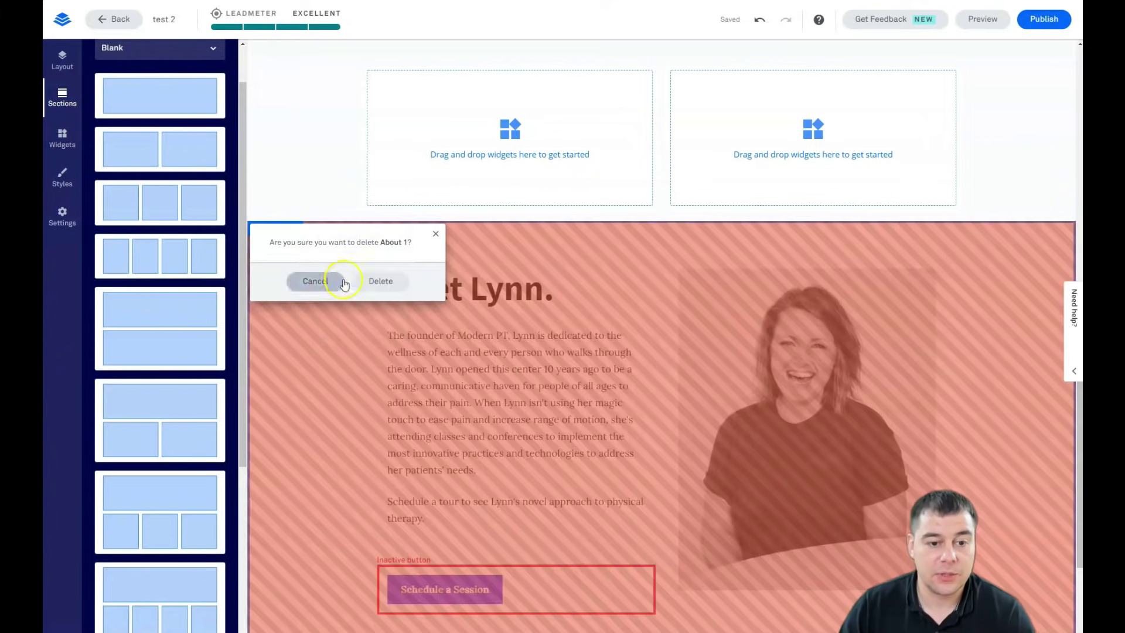
left_click(371, 280)
left_click(65, 65)
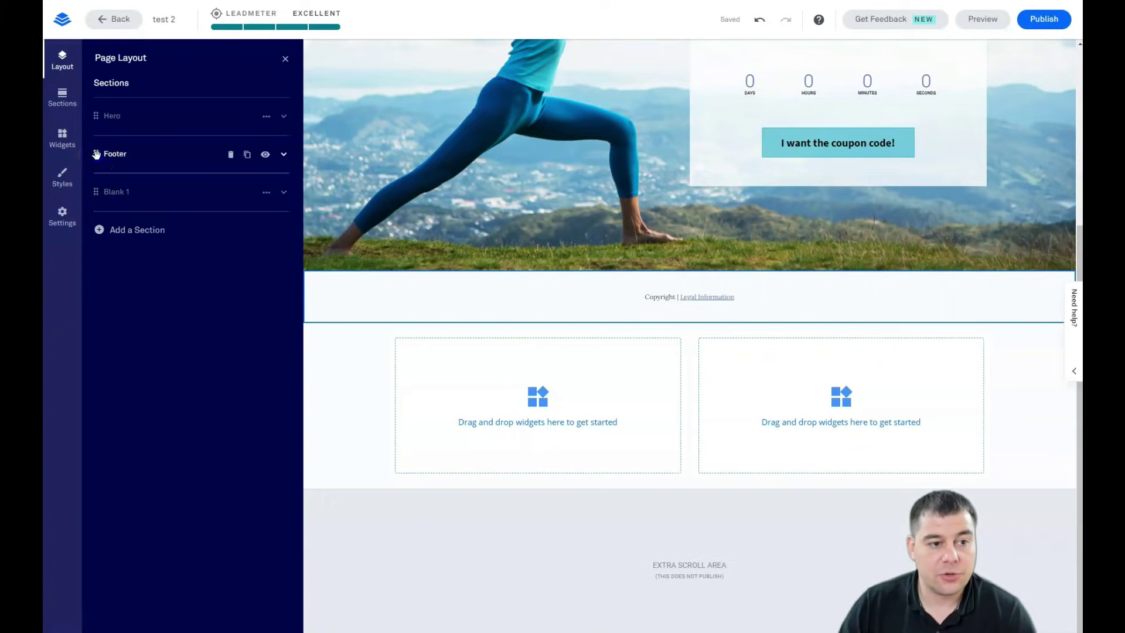
- Reorder the sections so the Footer sits below Blank 1, then close Page Layout
left_click_drag(96, 155, 93, 195)
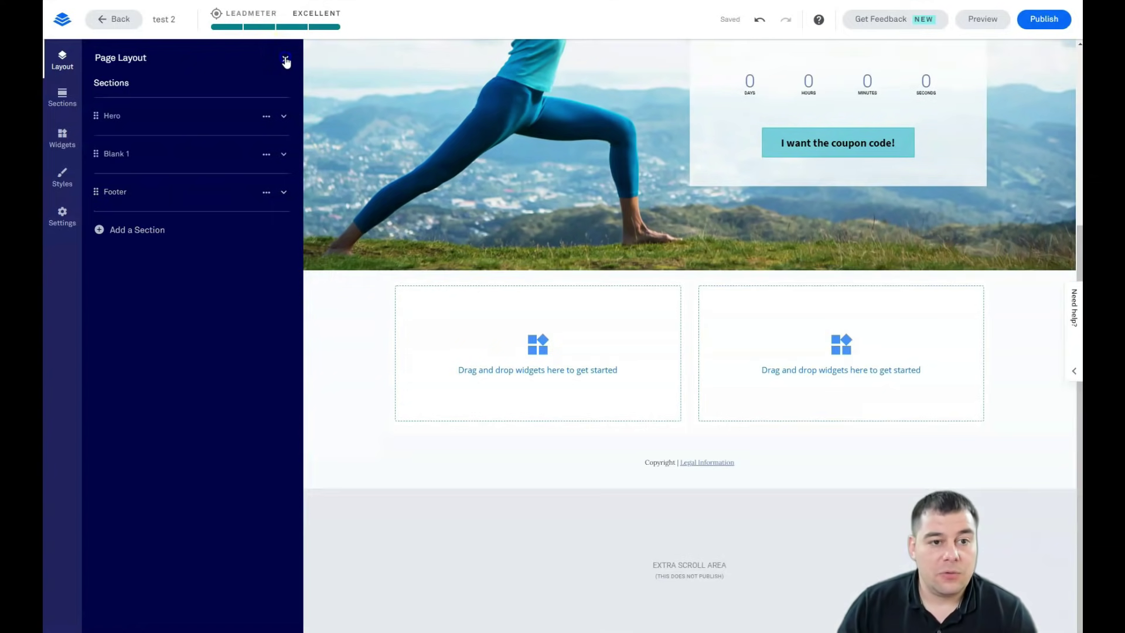
left_click(286, 59)
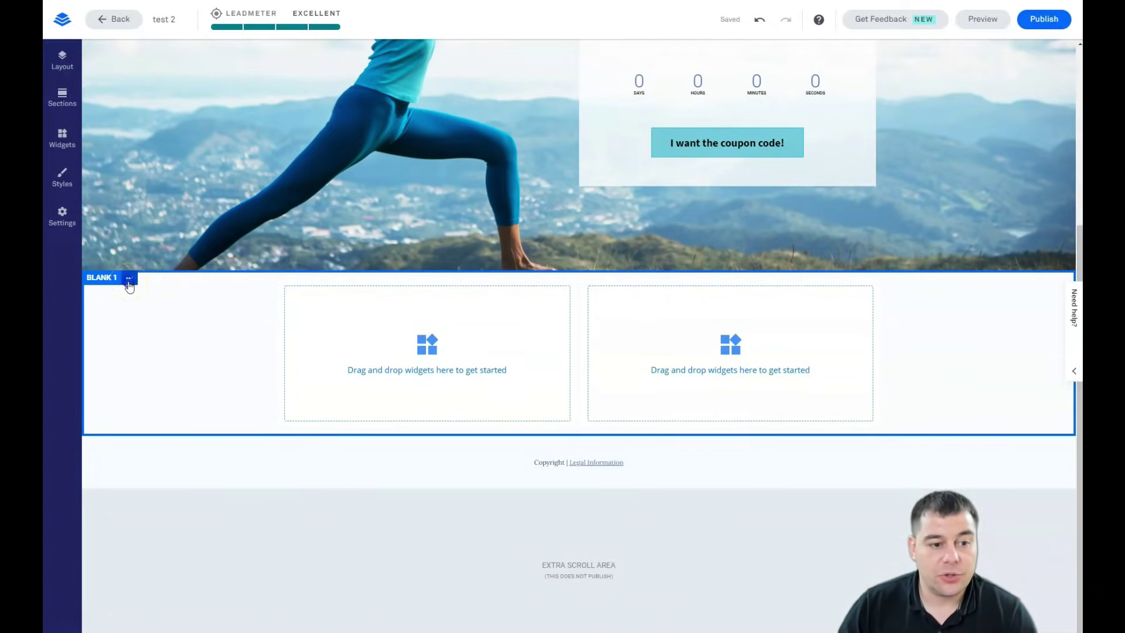
- Give the Blank 1 section a light teal background and a 75% minimum height
left_click(176, 294)
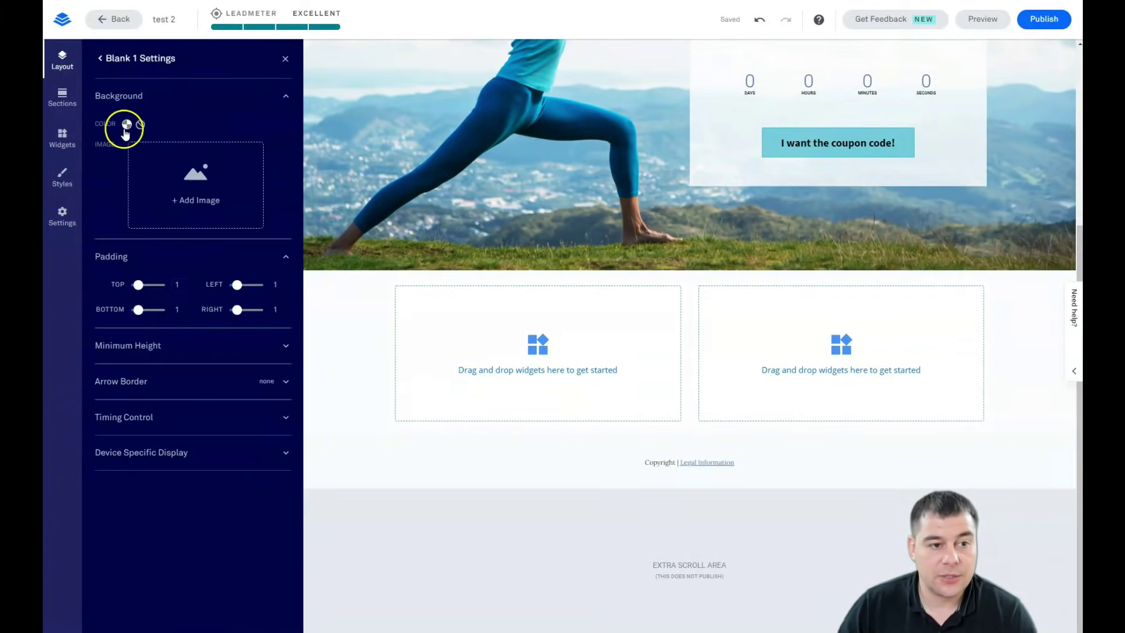
left_click(127, 125)
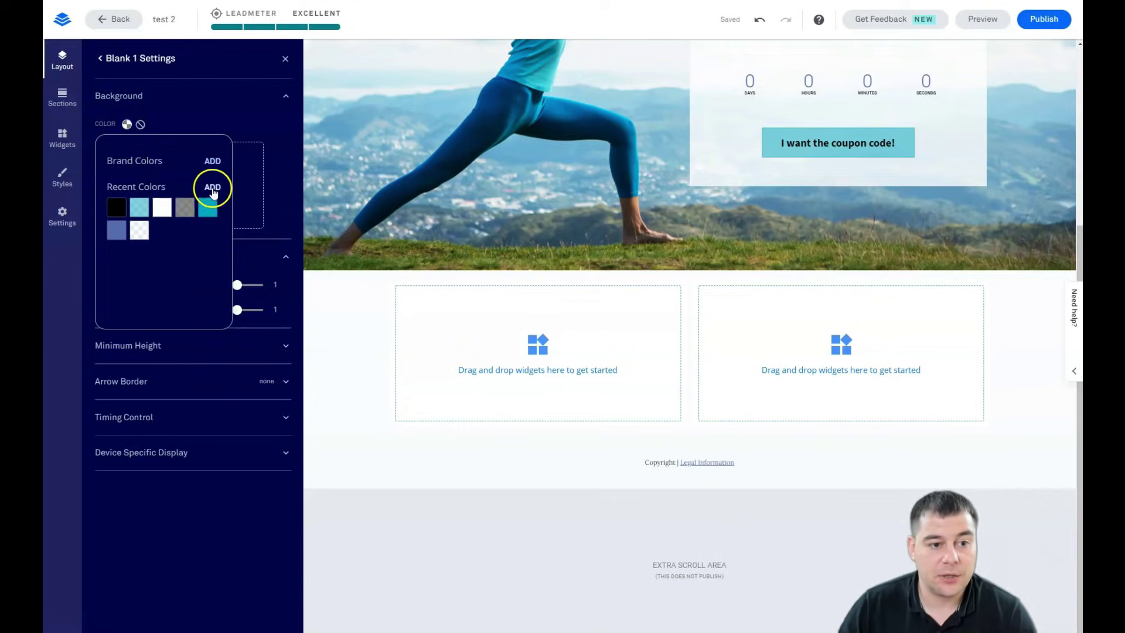
left_click(141, 209)
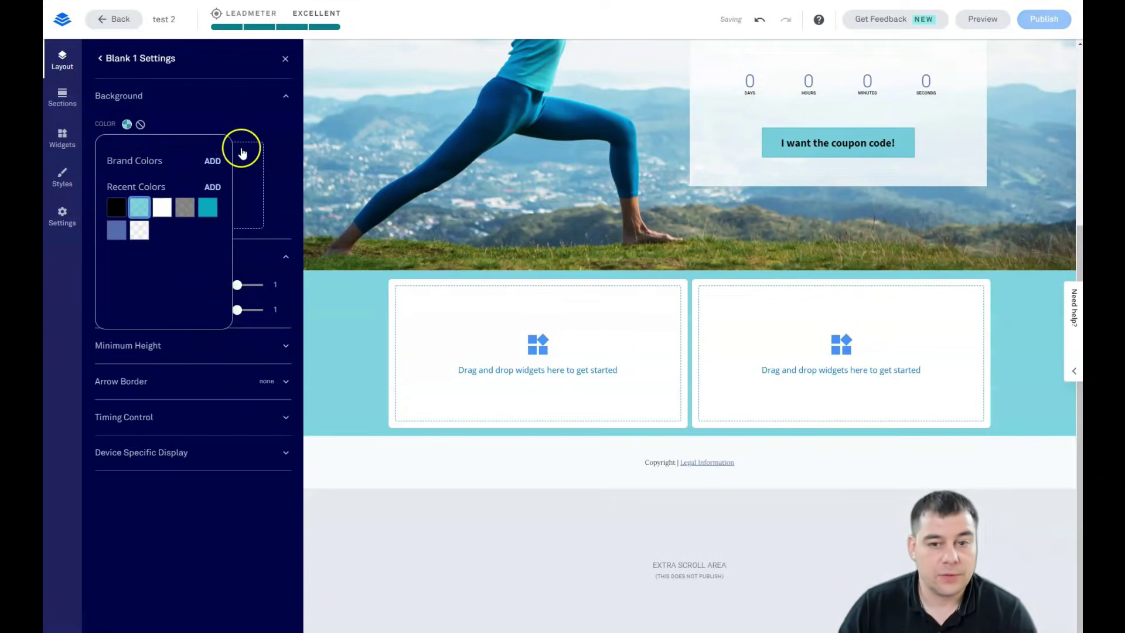
left_click(245, 115)
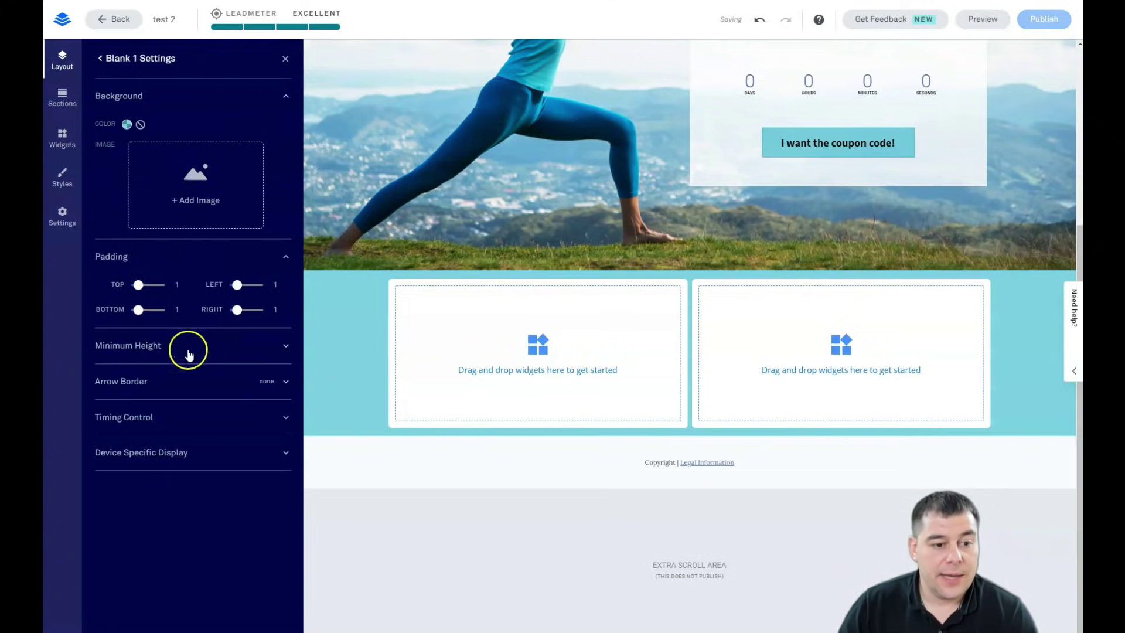
left_click(249, 346)
left_click(239, 375)
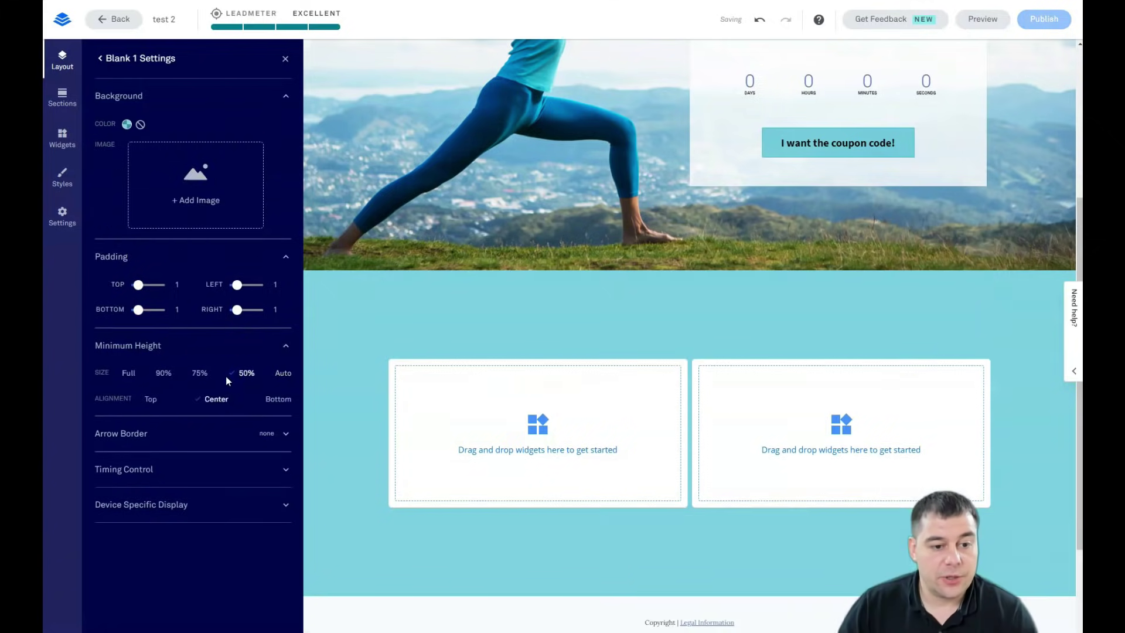
scroll(385, 359, "down", 2)
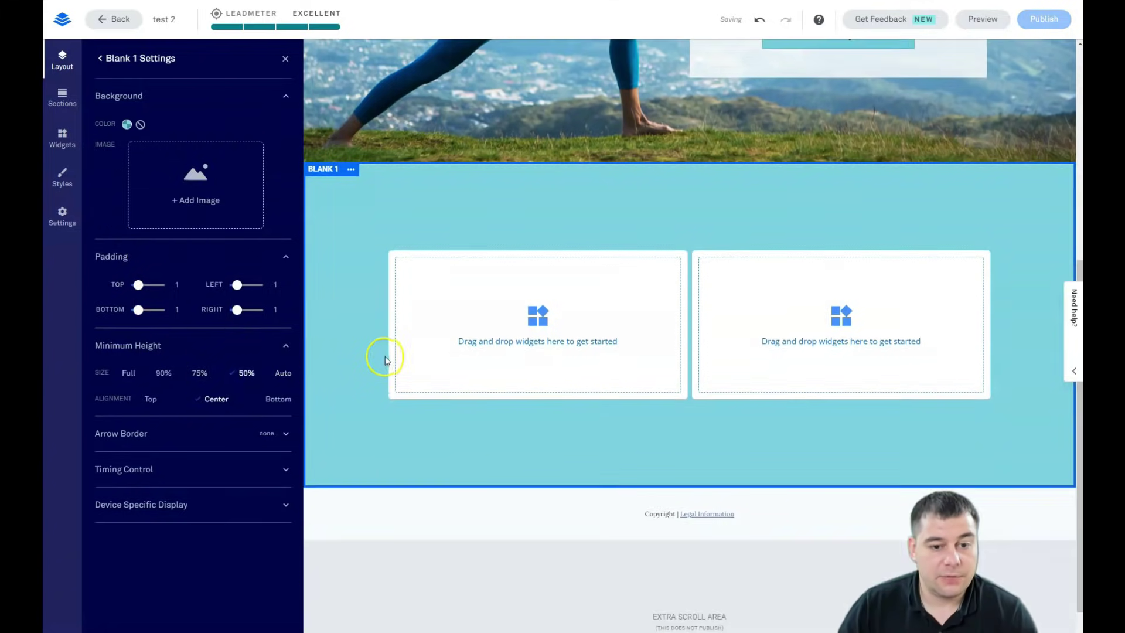
left_click(197, 376)
scroll(479, 261, "down", 2)
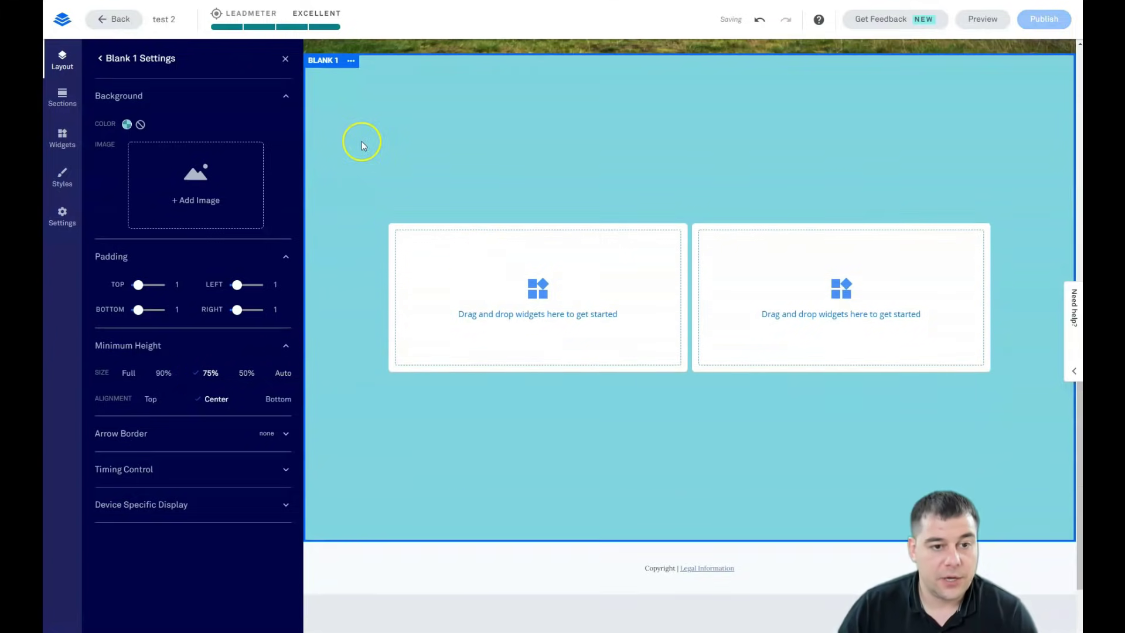
left_click(286, 60)
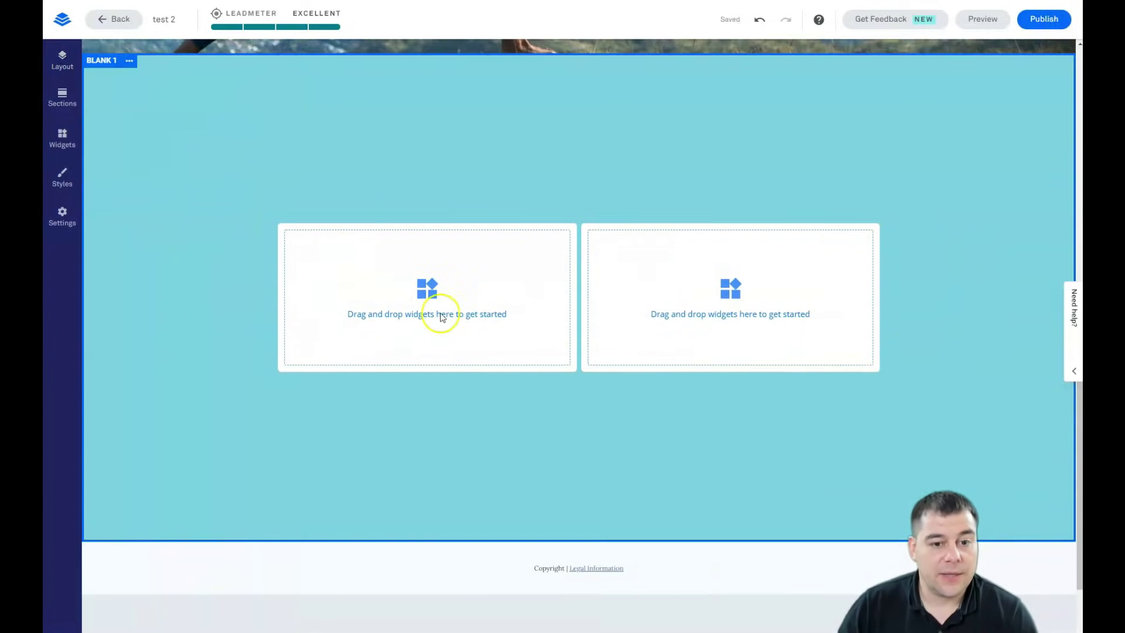
- Add a Video widget to the left column and a Sign Up Button to the right column
left_click(61, 141)
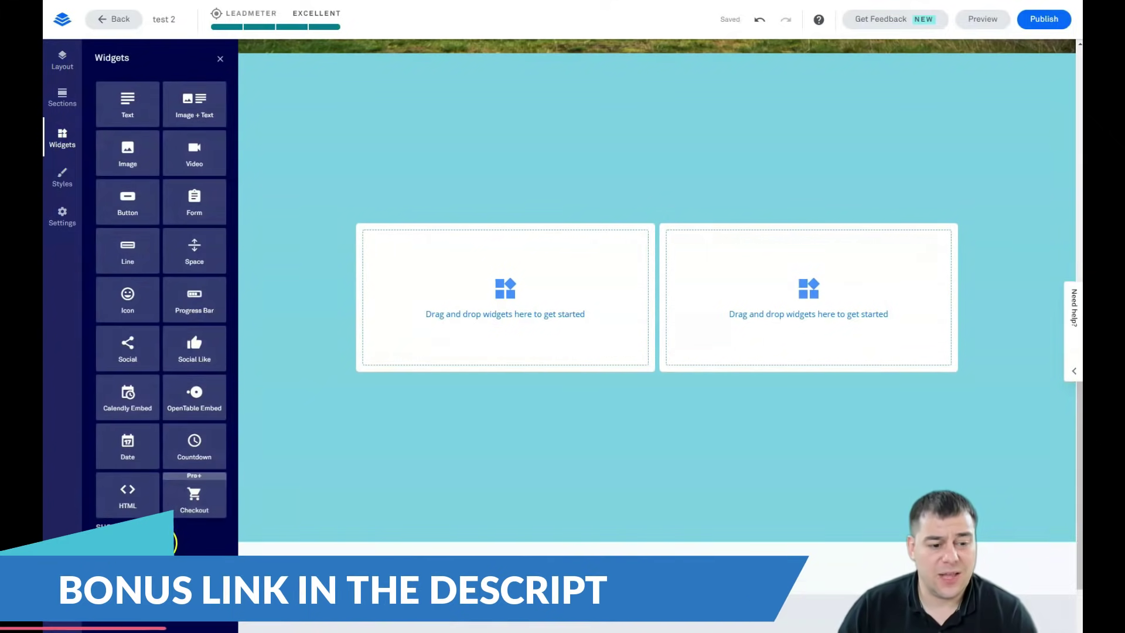
left_click(117, 526)
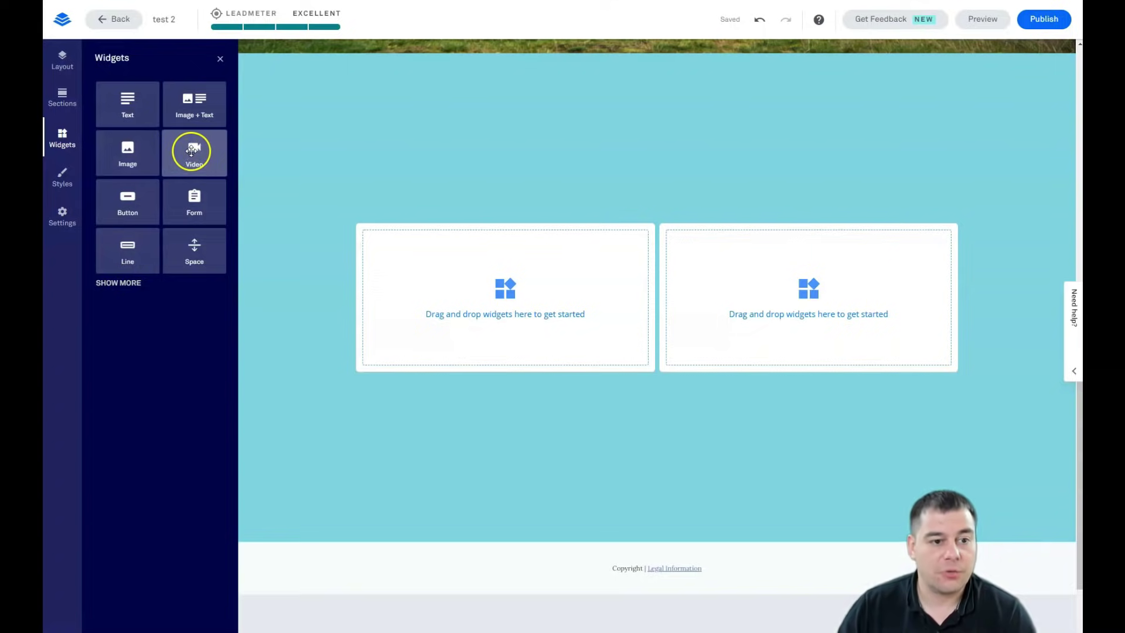
left_click_drag(323, 218, 507, 287)
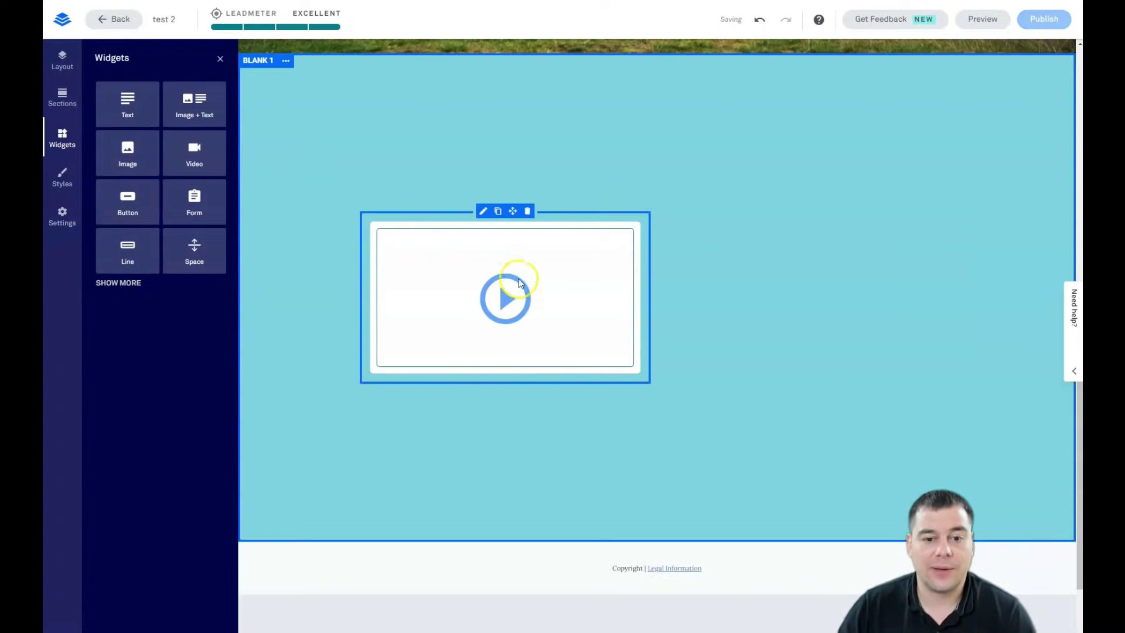
left_click_drag(127, 203, 809, 284)
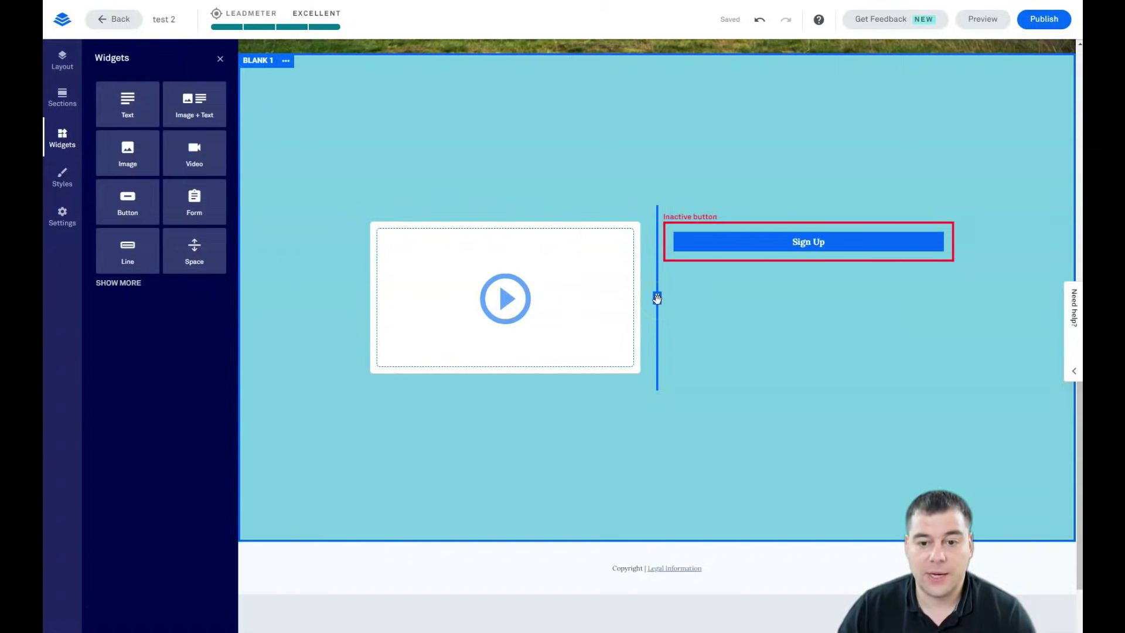
- Widen the video column and insert a taller Space widget above the Sign Up button
left_click(657, 300)
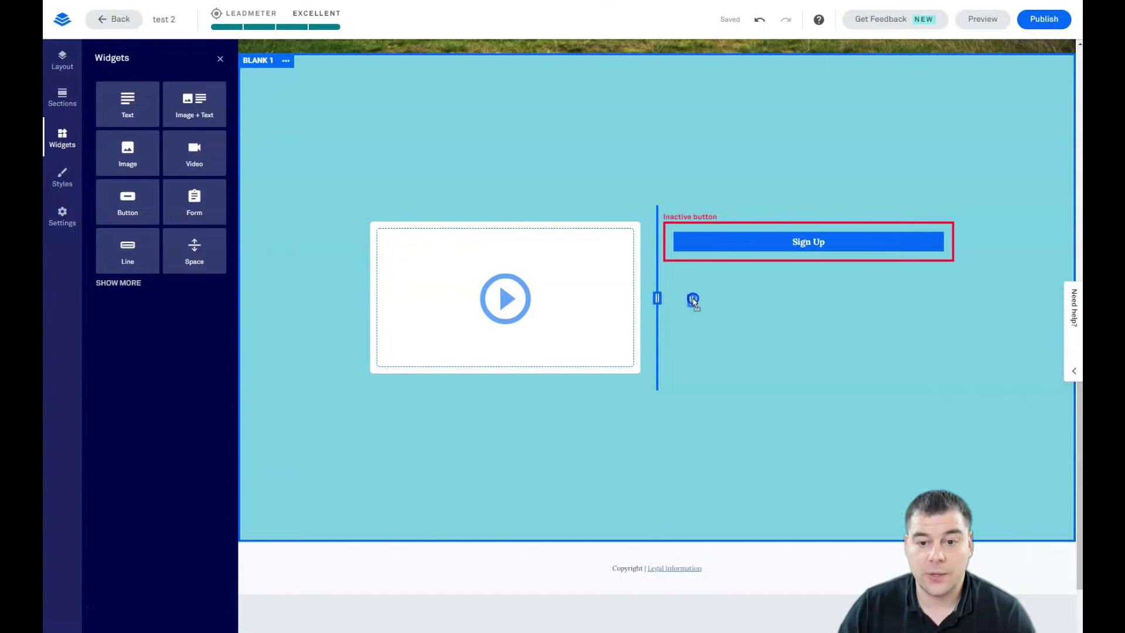
left_click_drag(695, 301, 849, 301)
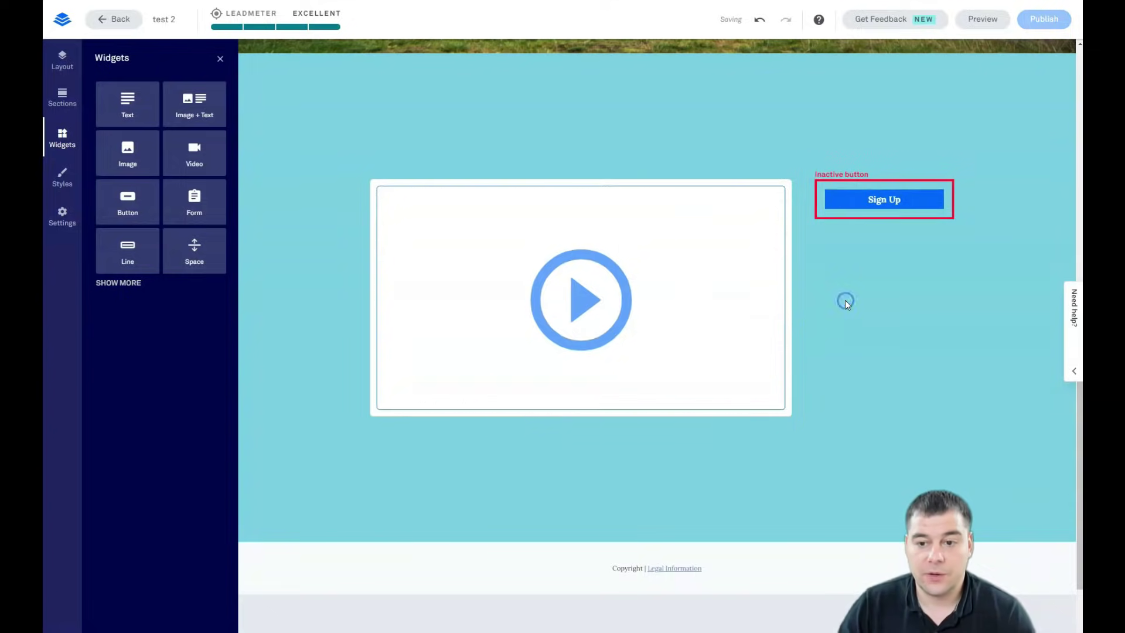
left_click(894, 219)
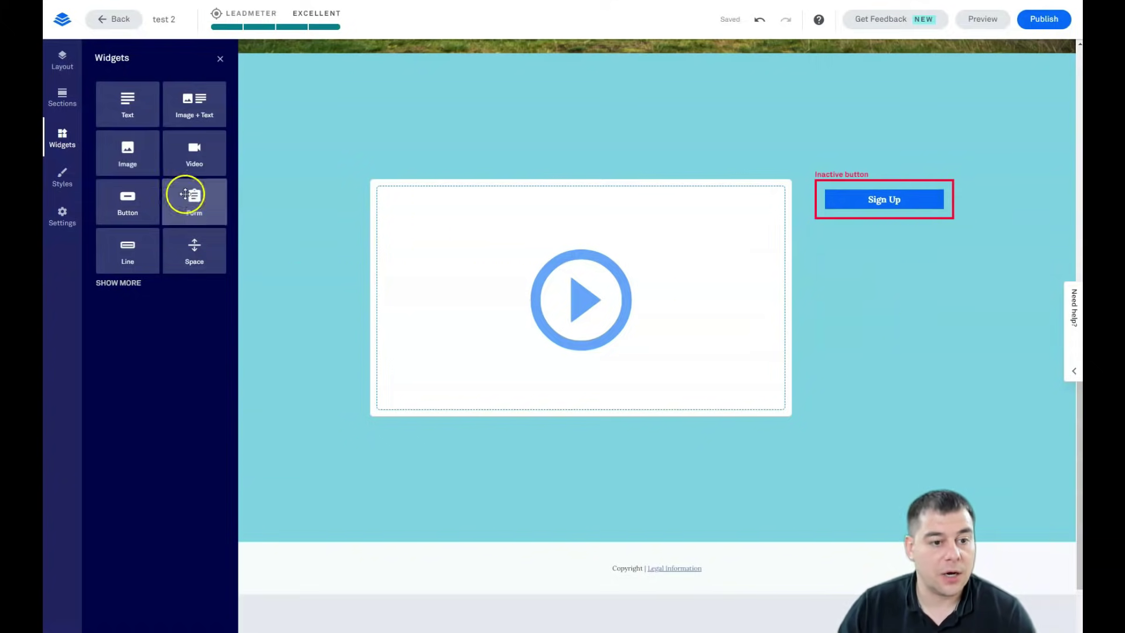
left_click_drag(192, 251, 892, 184)
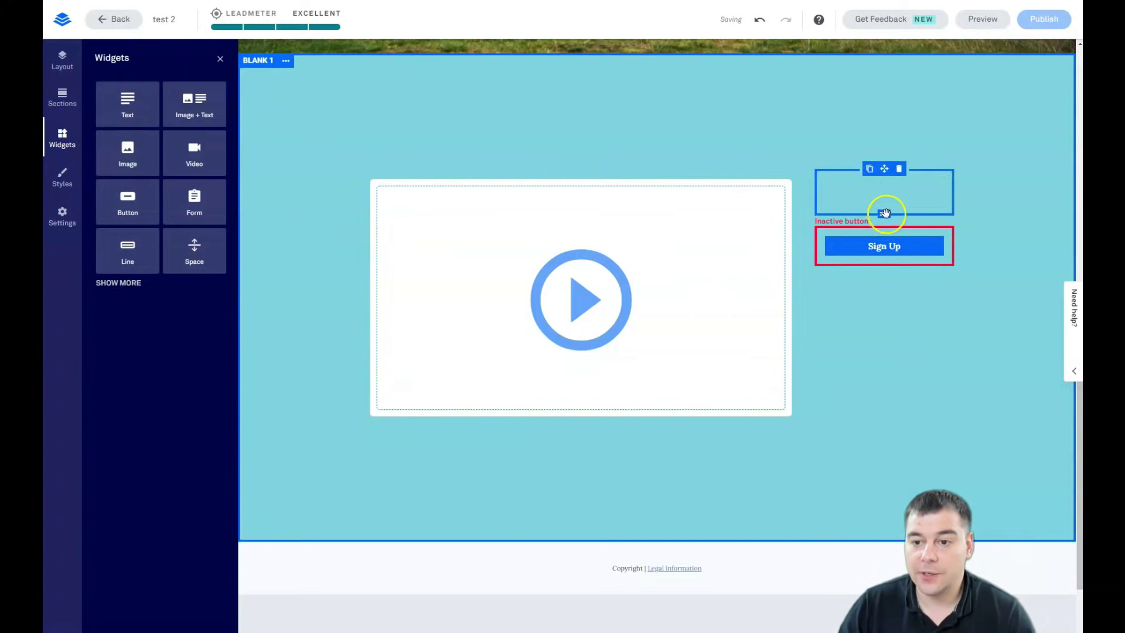
left_click_drag(888, 228, 881, 259)
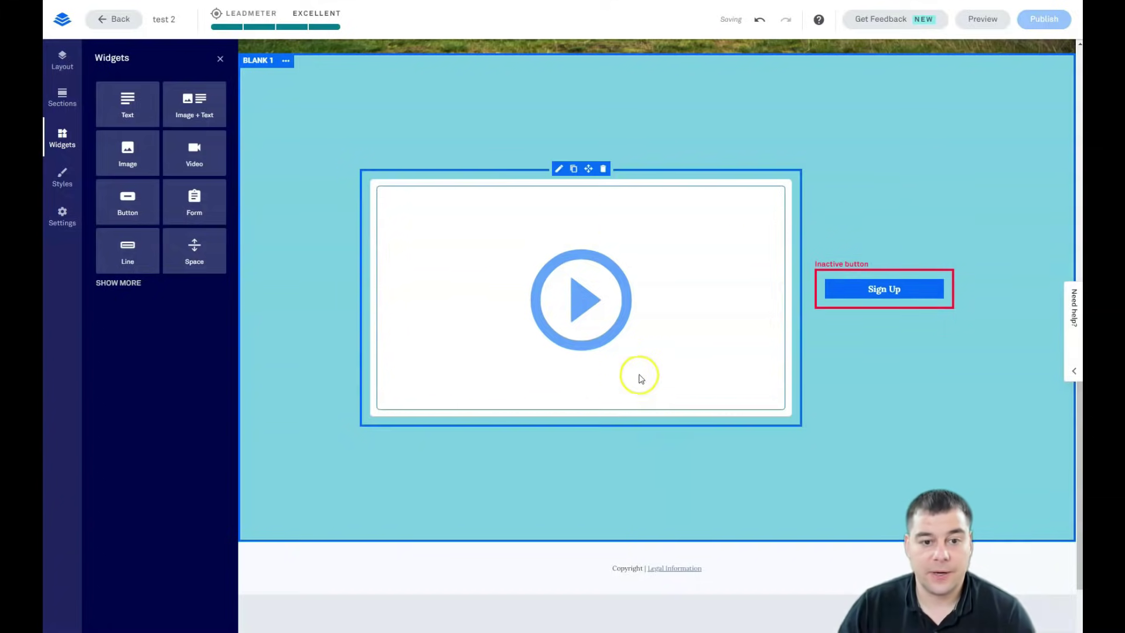
scroll(309, 206, "up", 7)
scroll(505, 258, "up", 1)
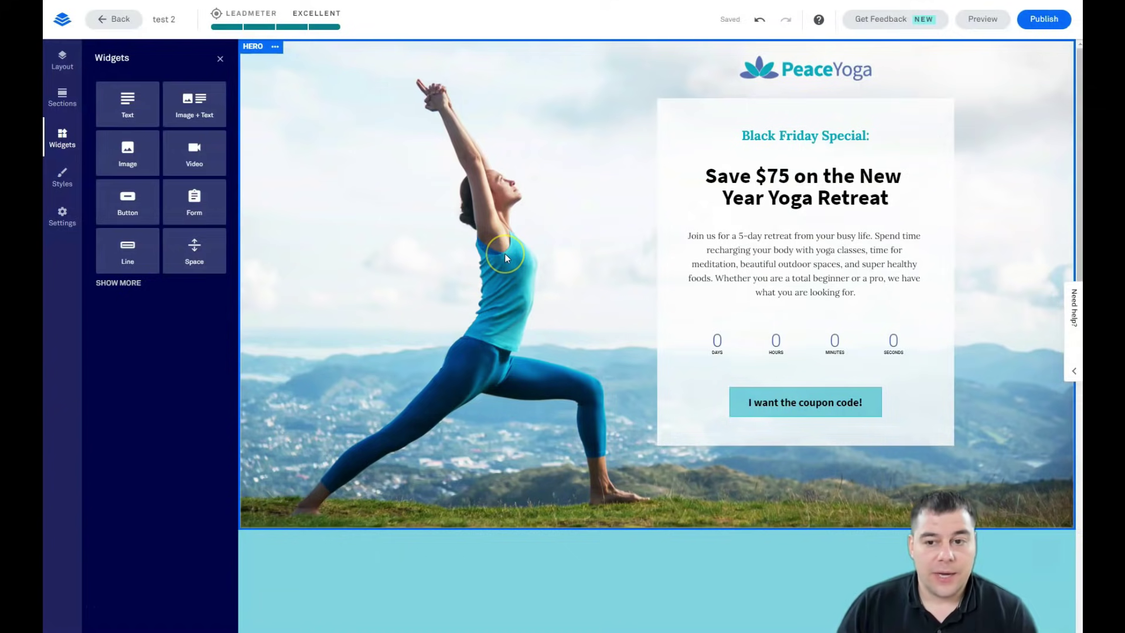
scroll(548, 262, "down", 4)
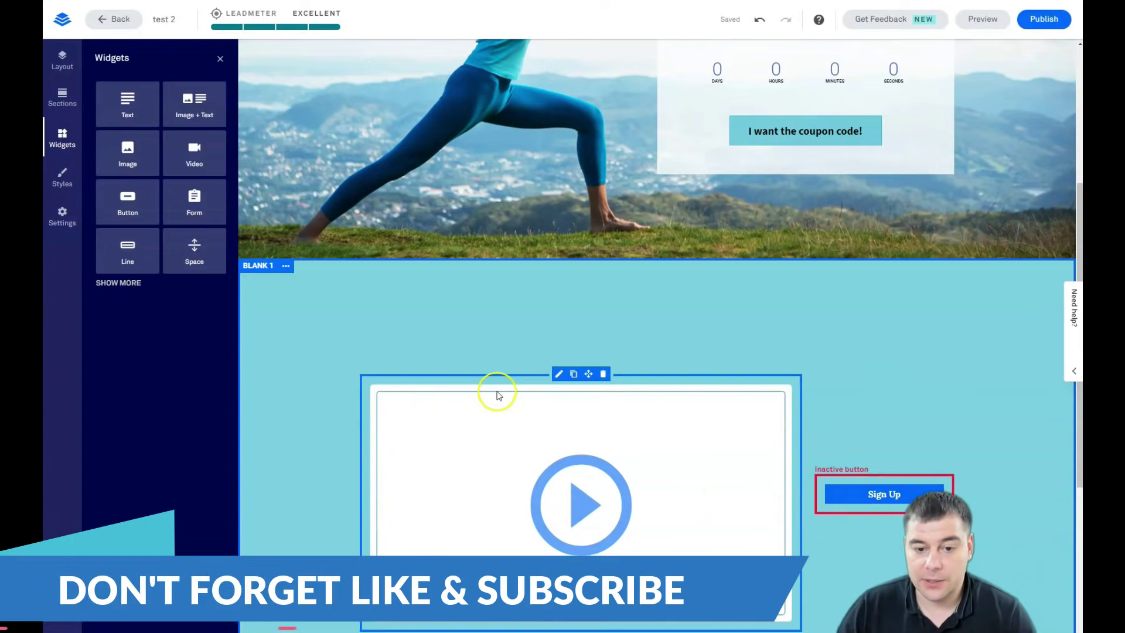
scroll(614, 373, "up", 5)
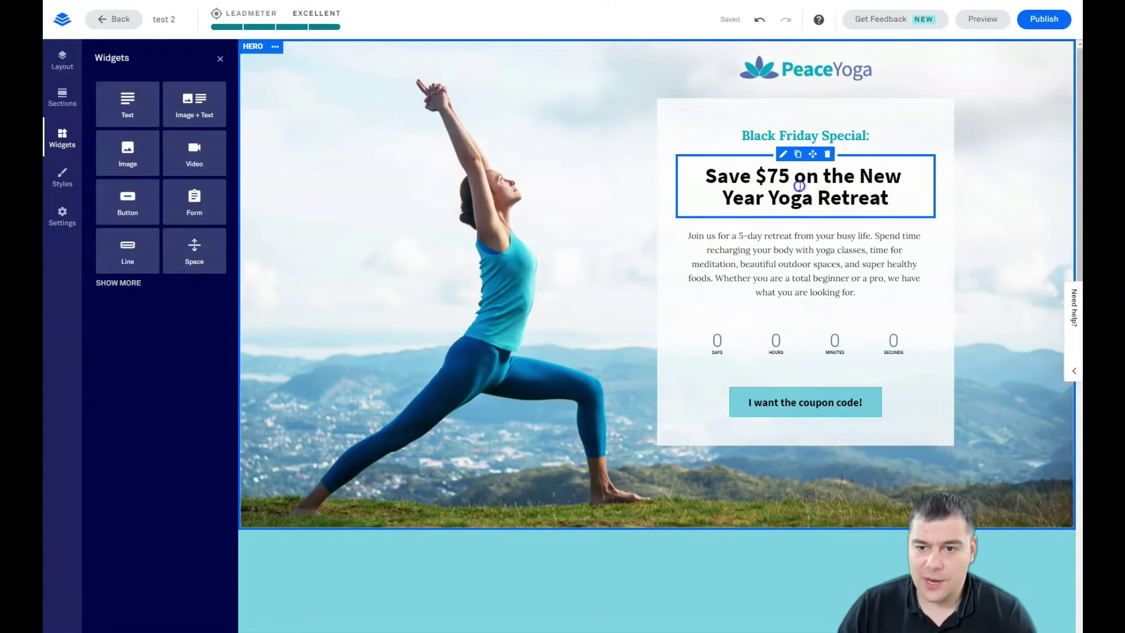
left_click(801, 186)
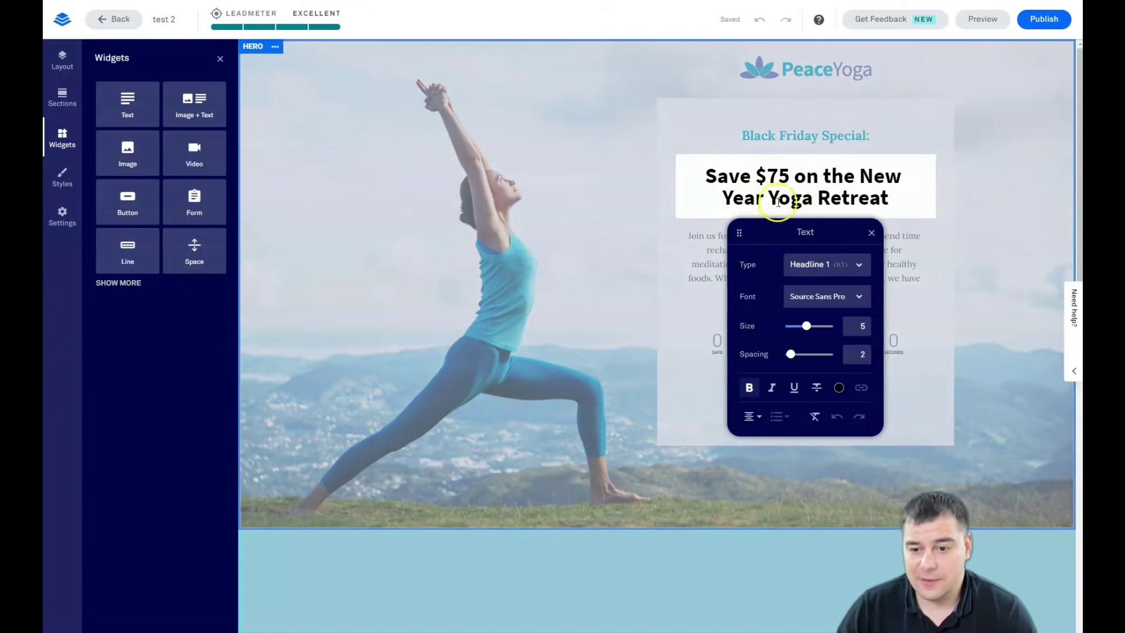
left_click(872, 232)
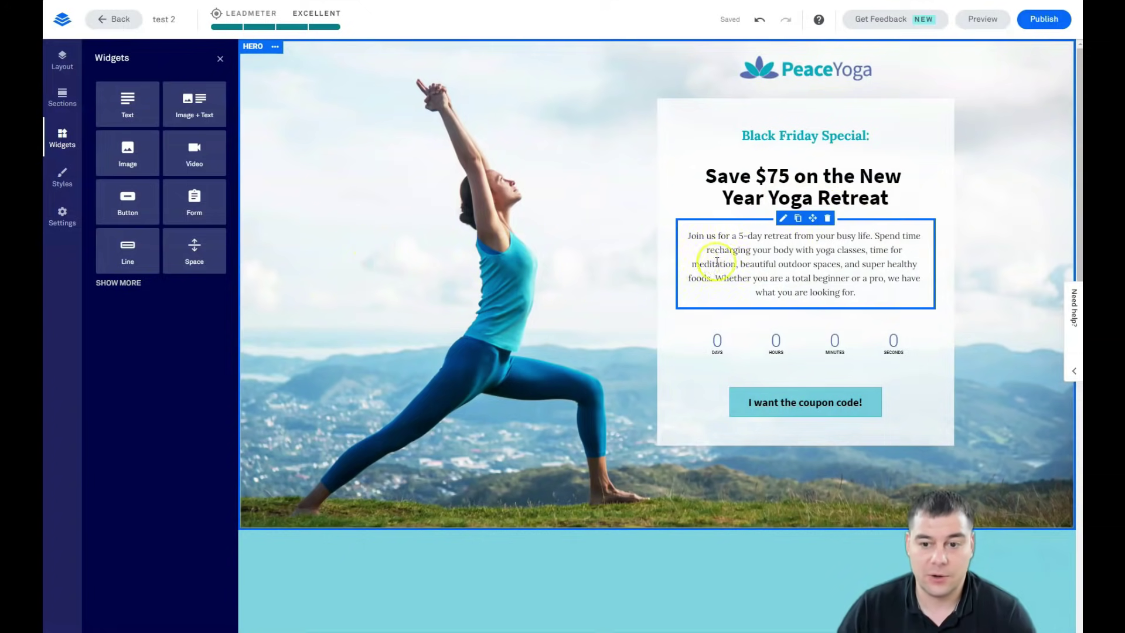
scroll(773, 252, "down", 2)
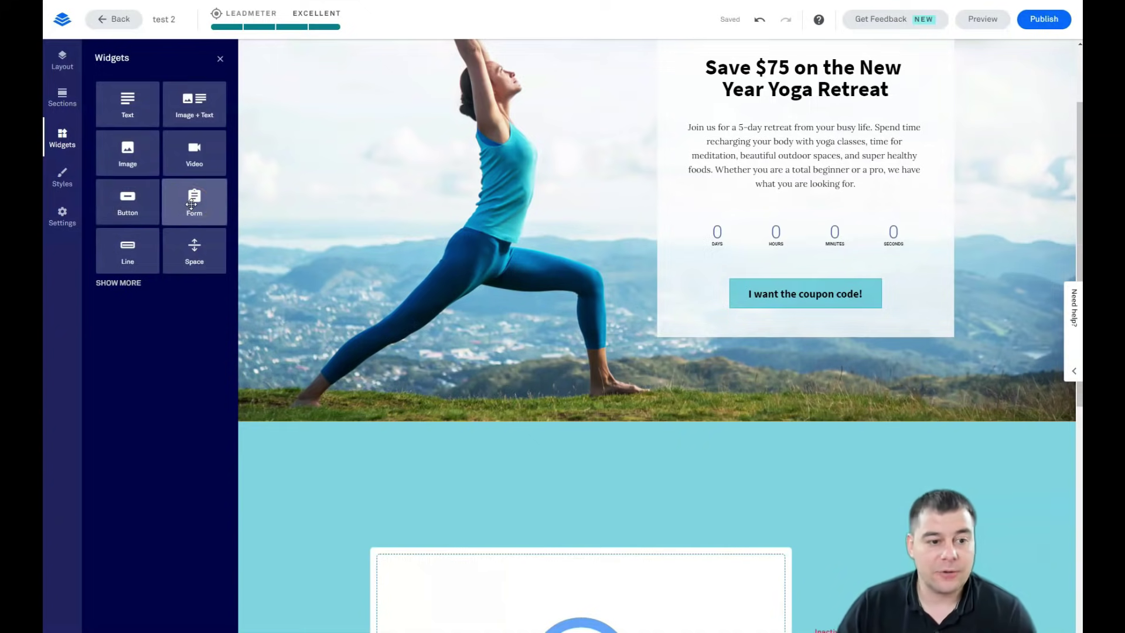
- Set the 'I want the coupon code!' button's click event to open the My Leadbox 1 pop-up
left_click(220, 61)
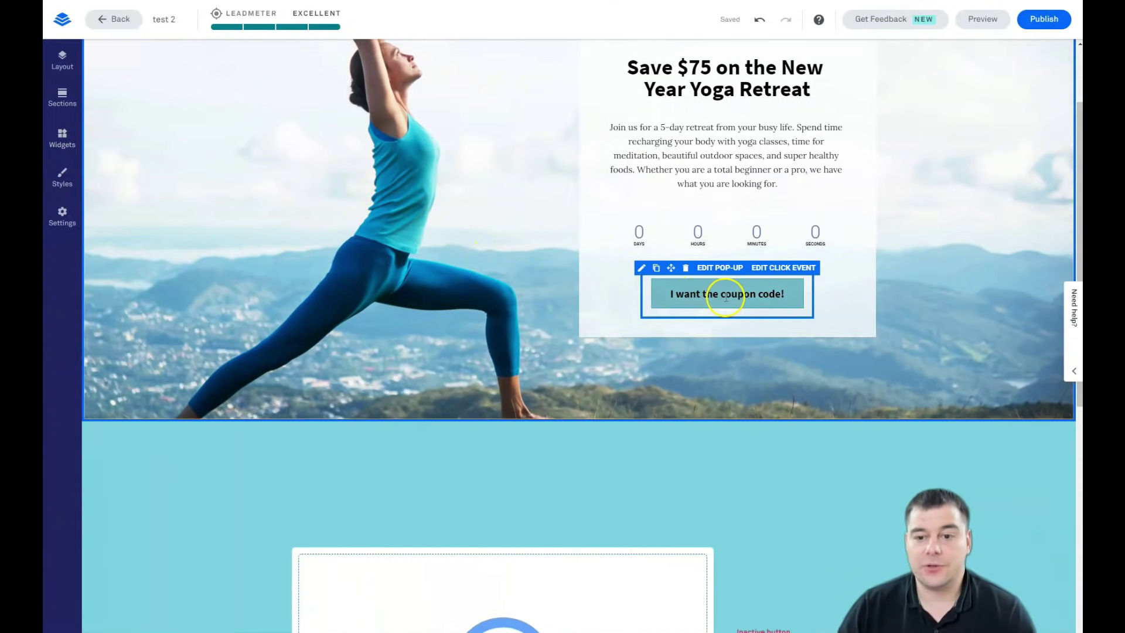
scroll(791, 345, "down", 4)
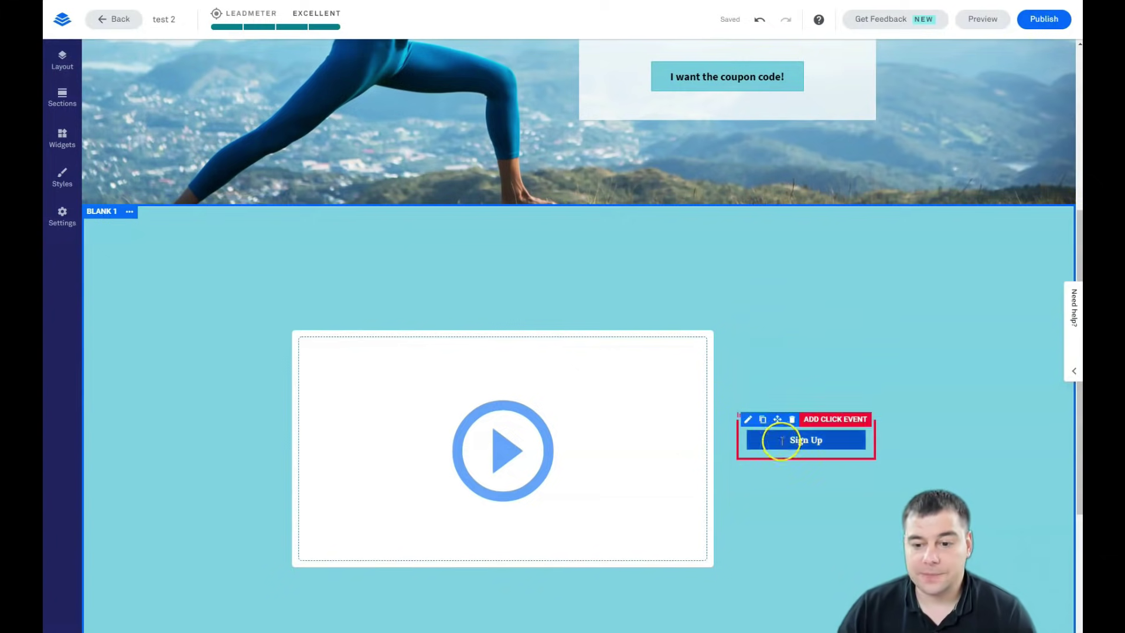
scroll(746, 342, "up", 6)
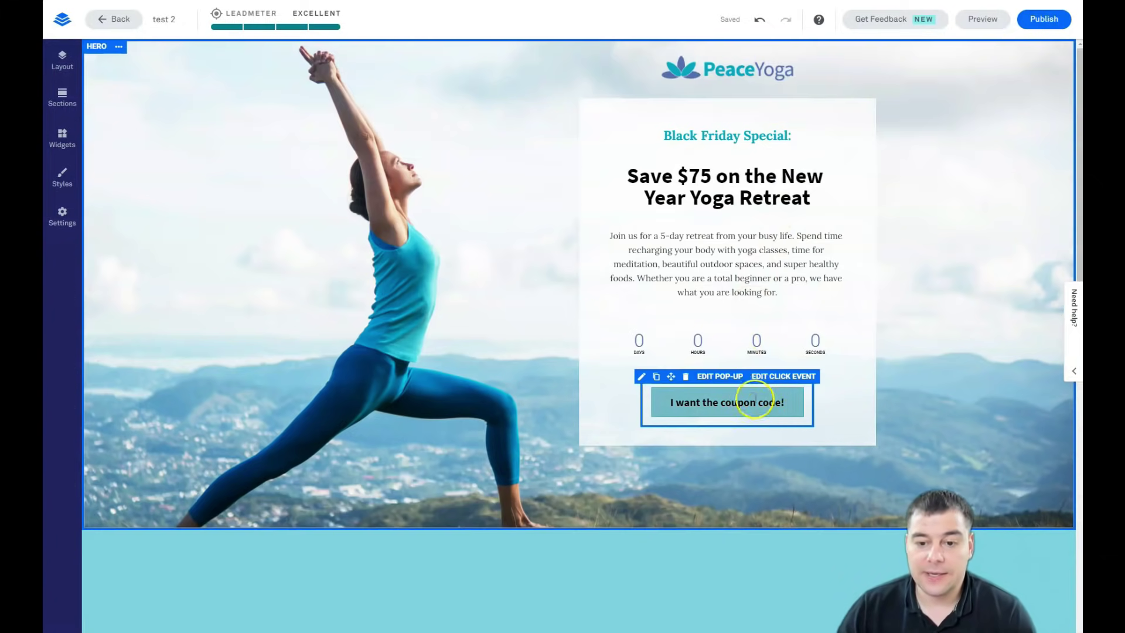
left_click(768, 377)
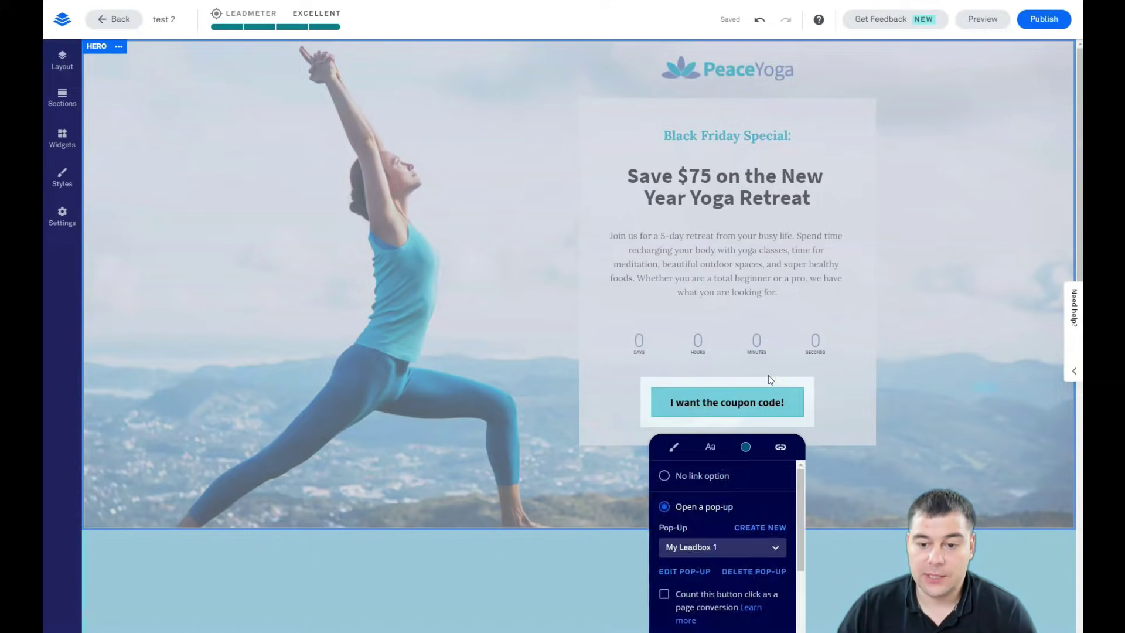
scroll(779, 474, "down", 5)
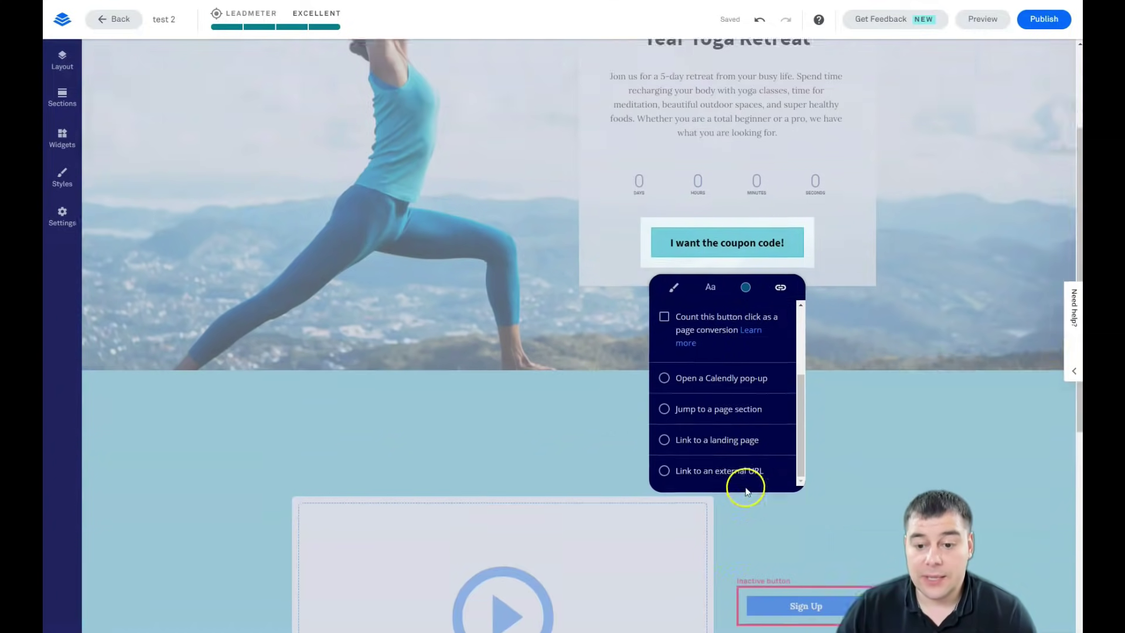
scroll(741, 347, "up", 4)
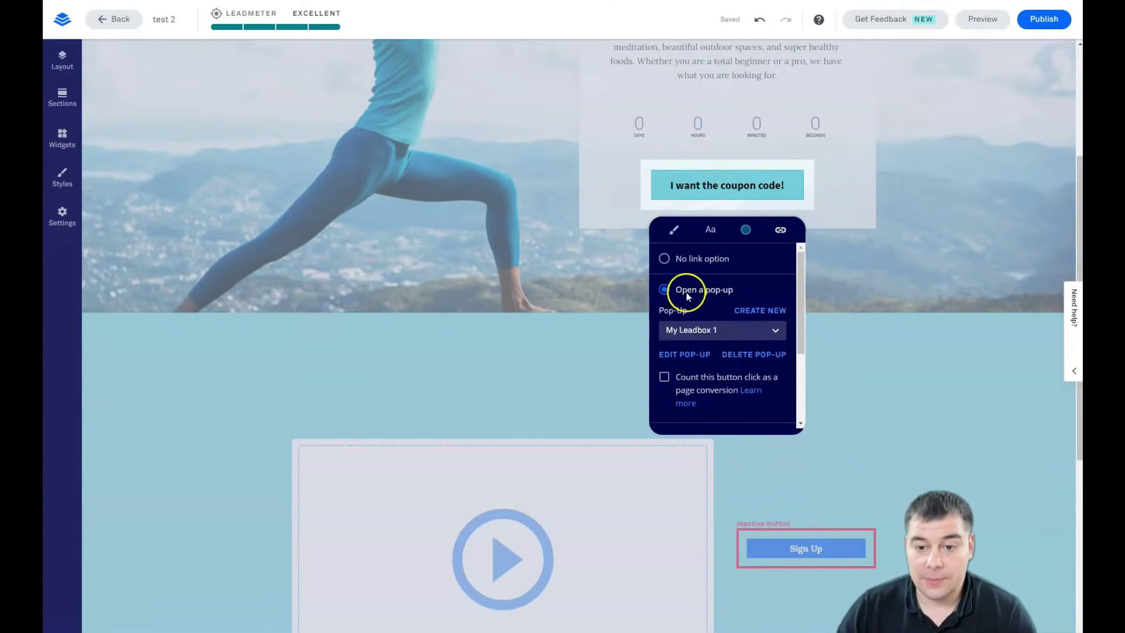
left_click(664, 258)
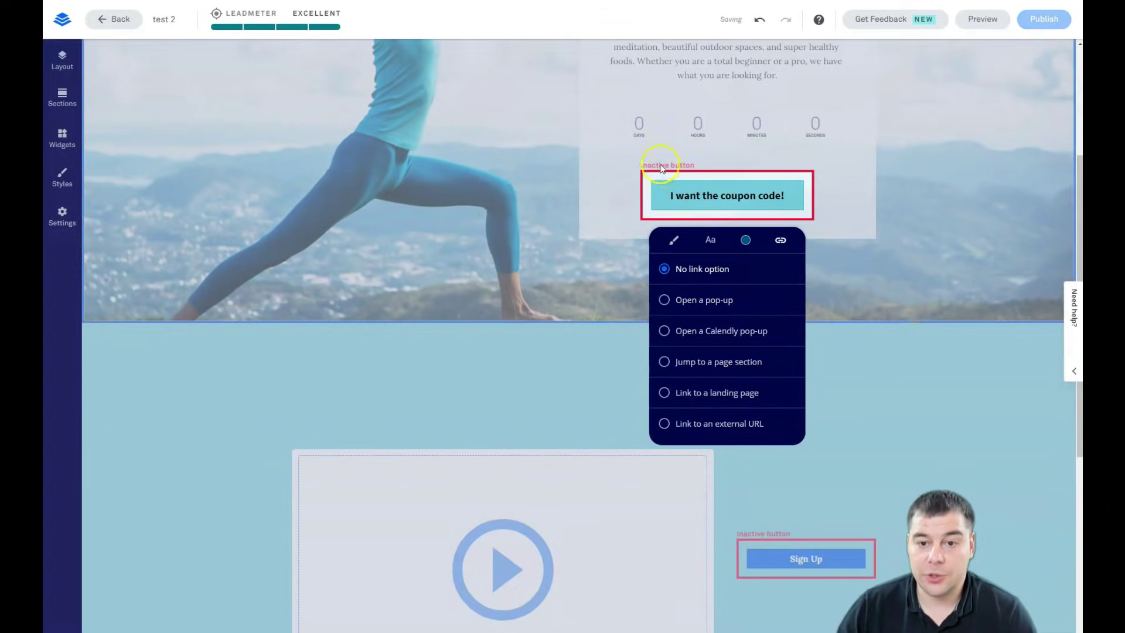
left_click(665, 299)
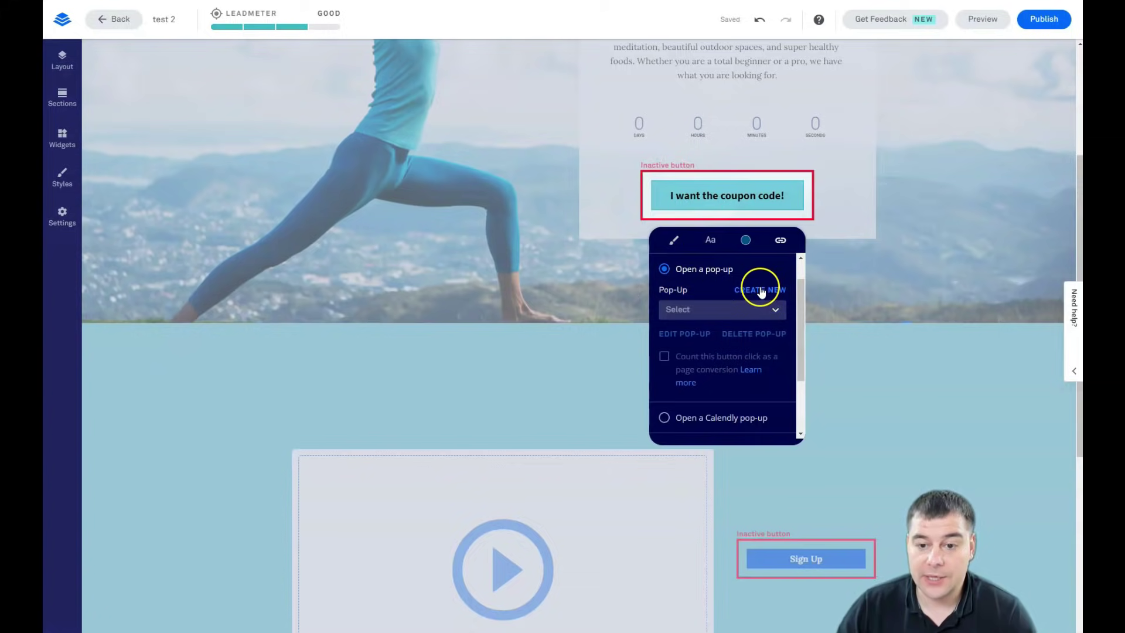
left_click(773, 314)
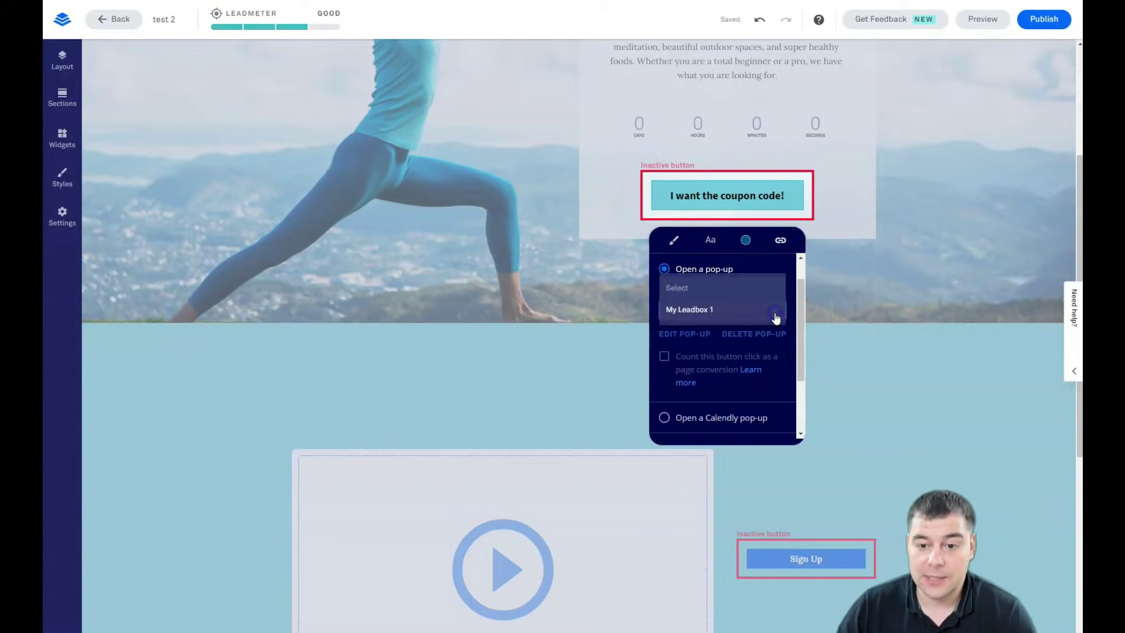
left_click(691, 311)
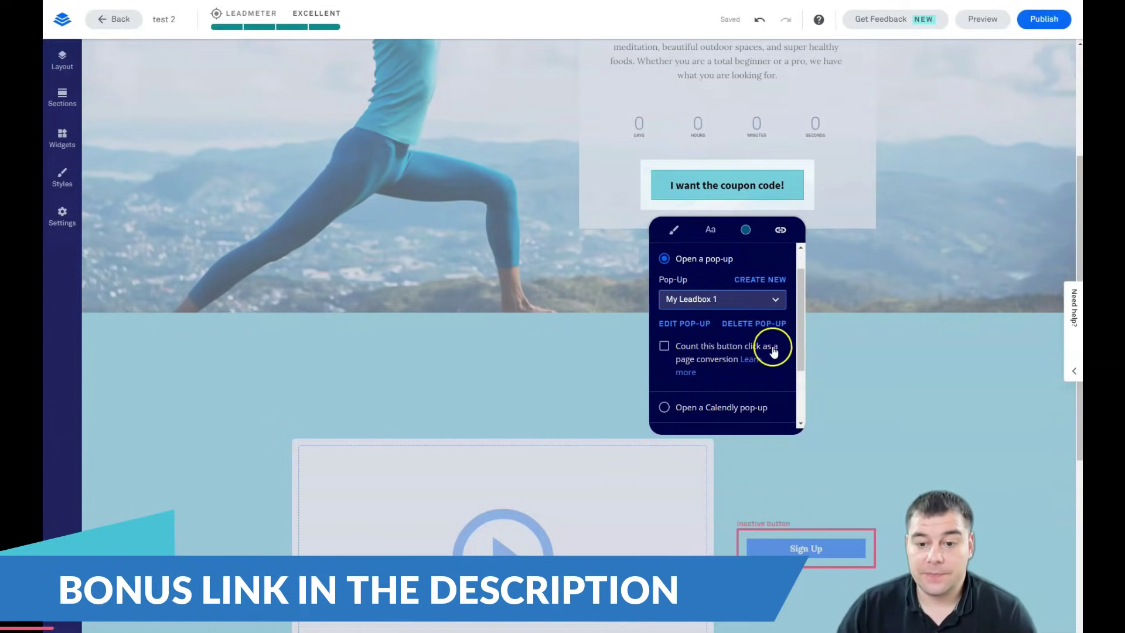
- Open the My Leadbox 1 pop-up and bring up its email form's integration settings
left_click(684, 324)
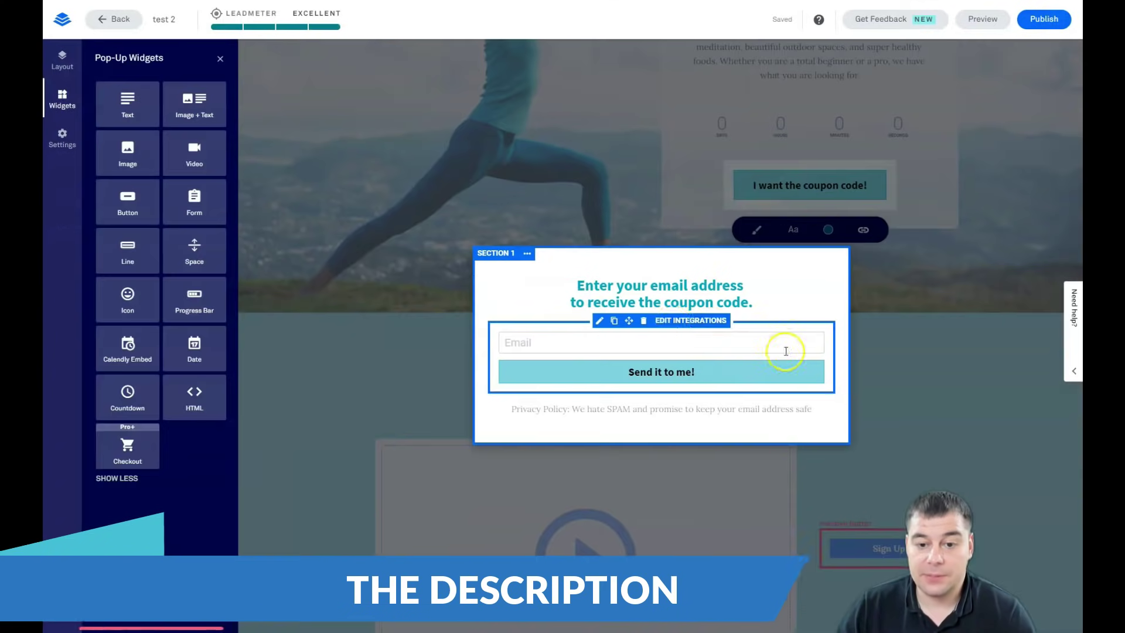
left_click(686, 323)
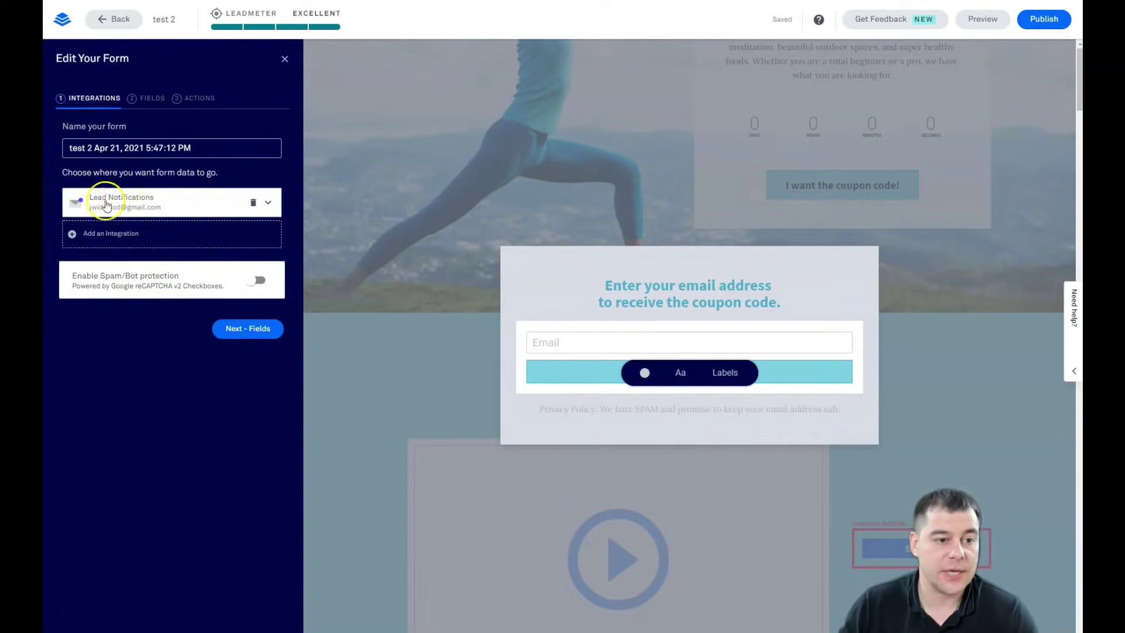
left_click(93, 235)
left_click(93, 328)
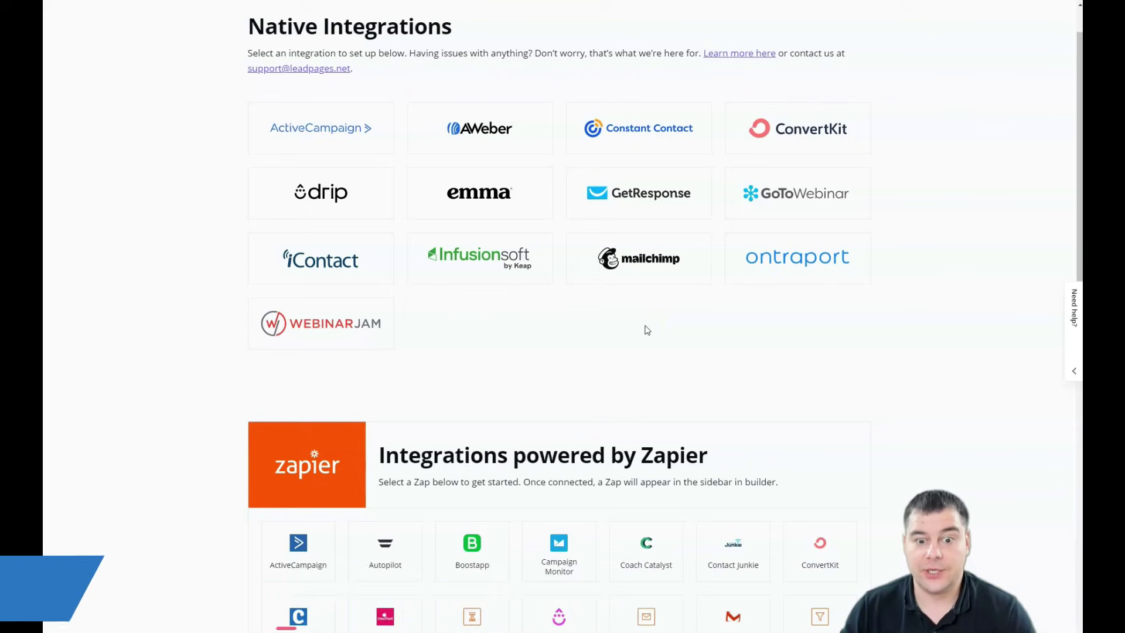
scroll(643, 325, "down", 3)
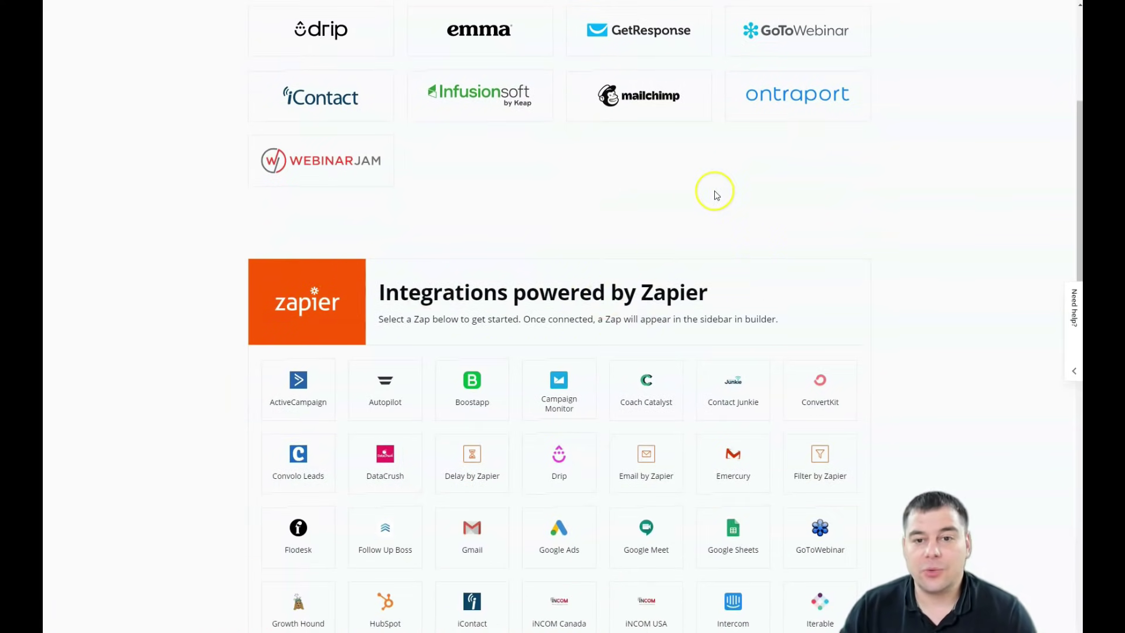
scroll(733, 235, "up", 3)
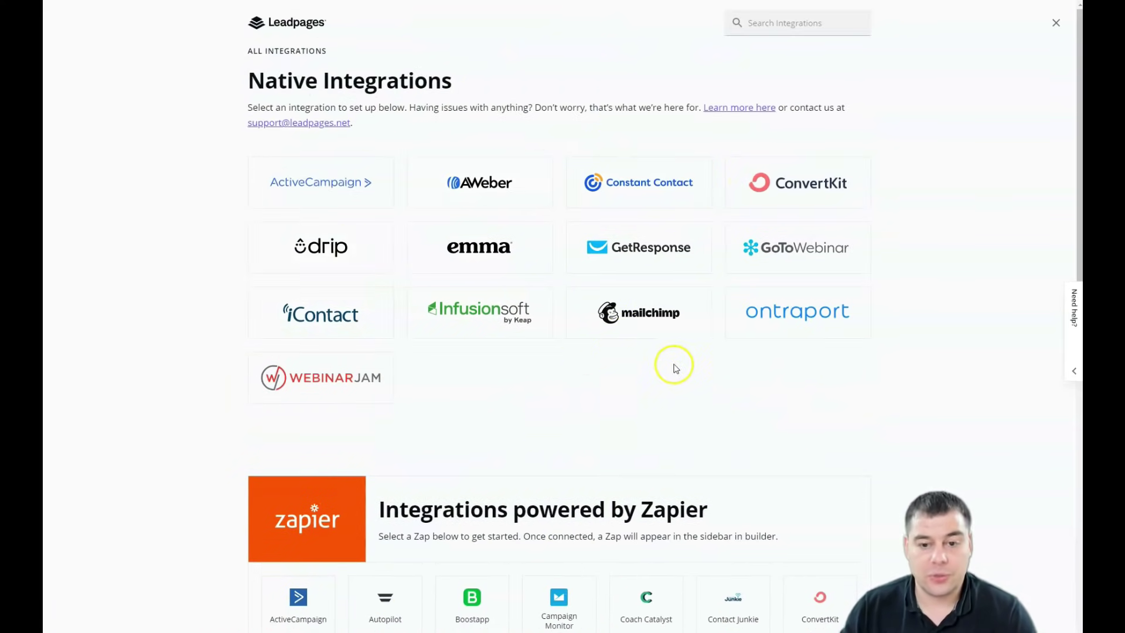
scroll(673, 396, "down", 3)
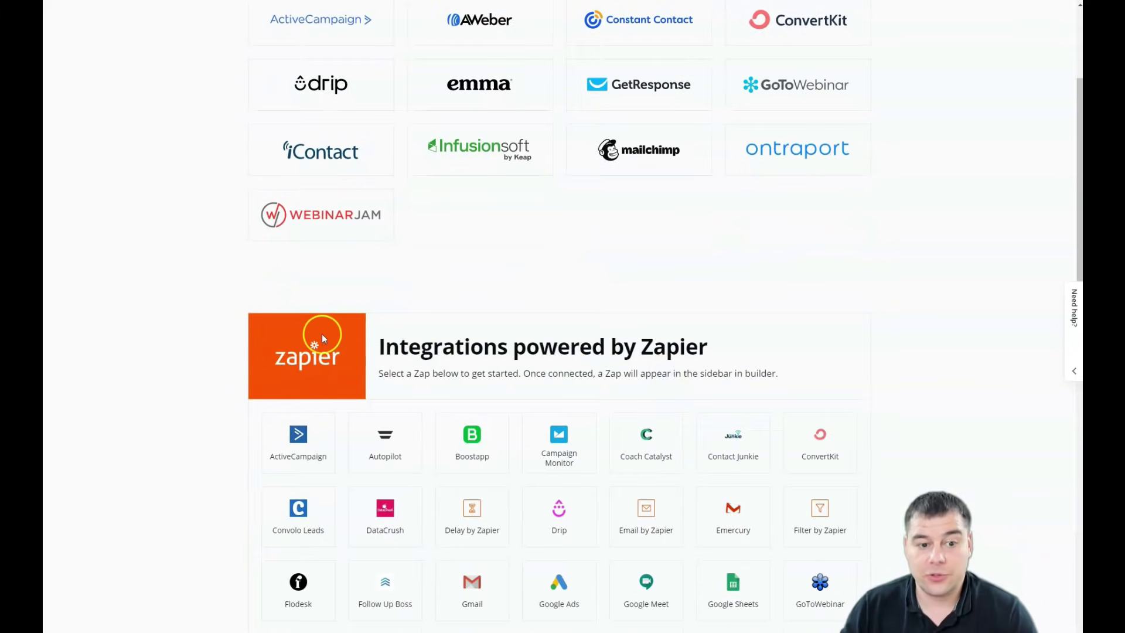
scroll(328, 305, "down", 3)
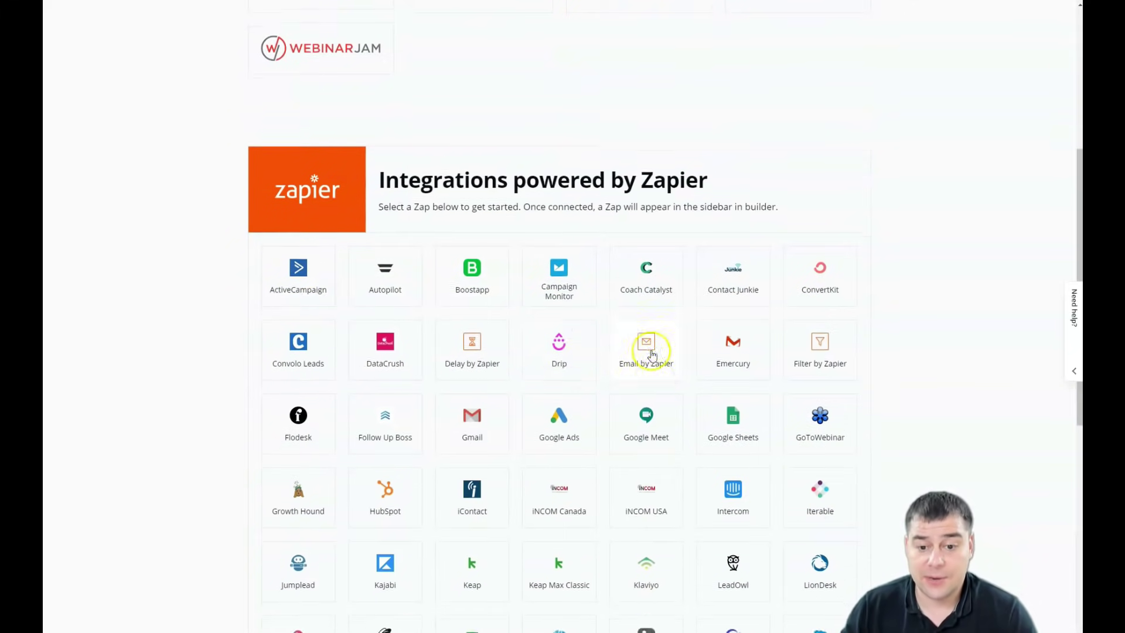
scroll(703, 346, "down", 3)
scroll(633, 401, "down", 4)
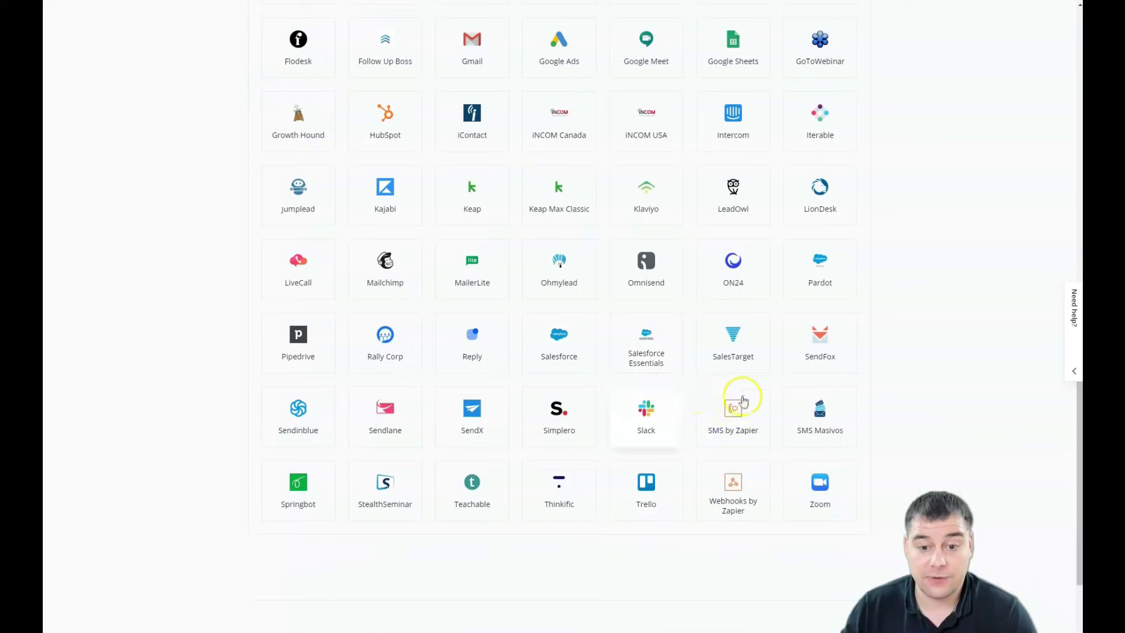
scroll(444, 351, "up", 6)
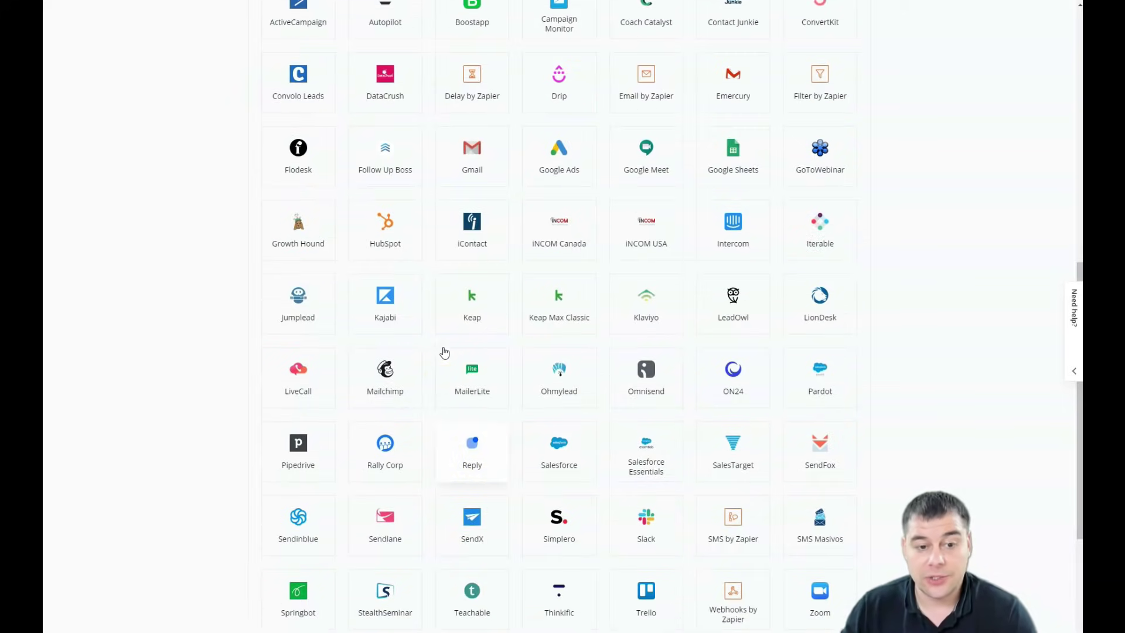
scroll(431, 368, "up", 7)
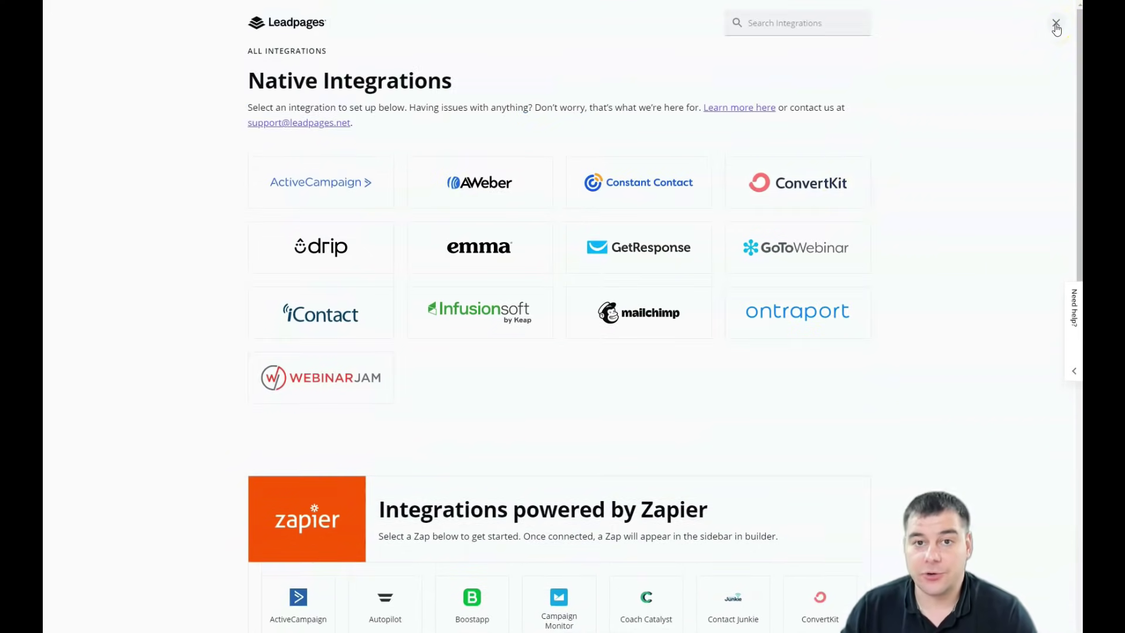
left_click(1056, 25)
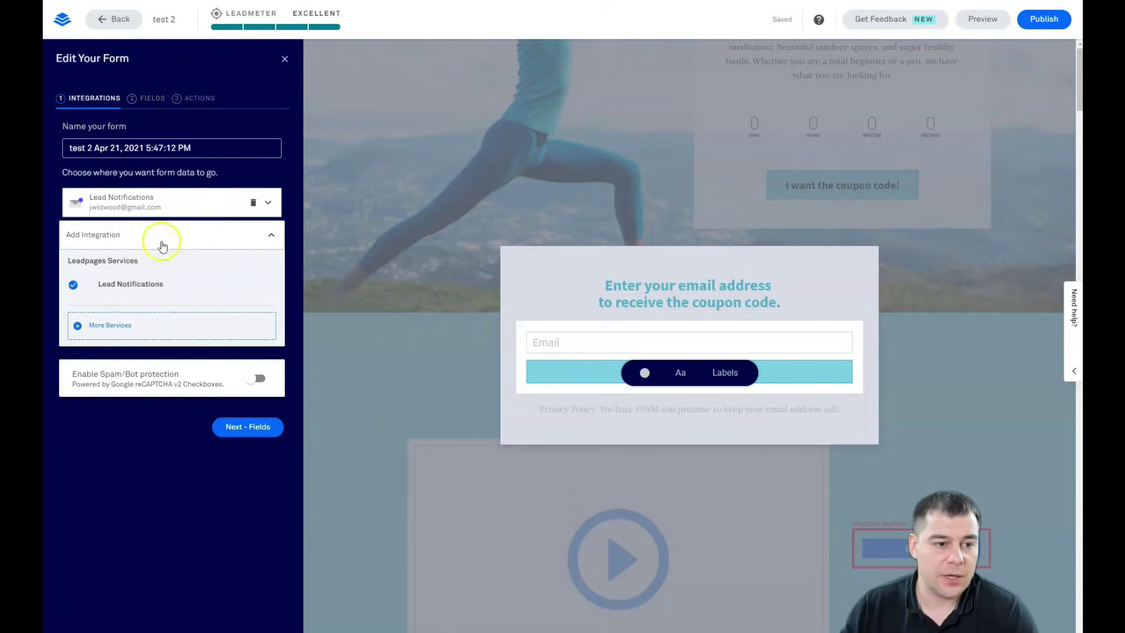
- Add a First Name field to the pop-up form and move it above Email
left_click(146, 100)
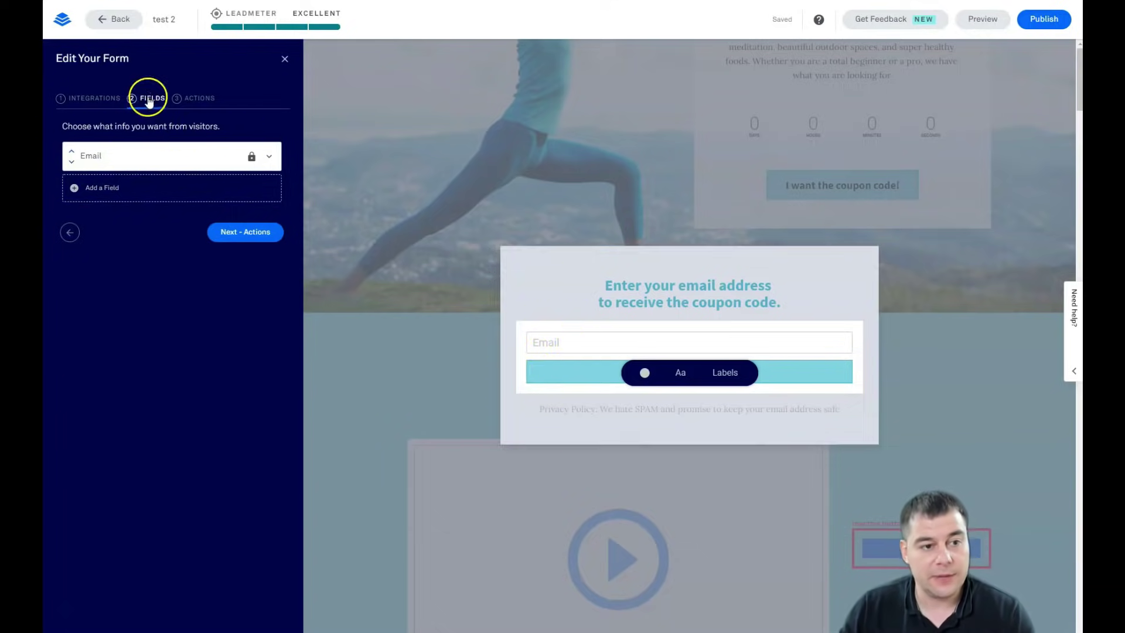
left_click(75, 188)
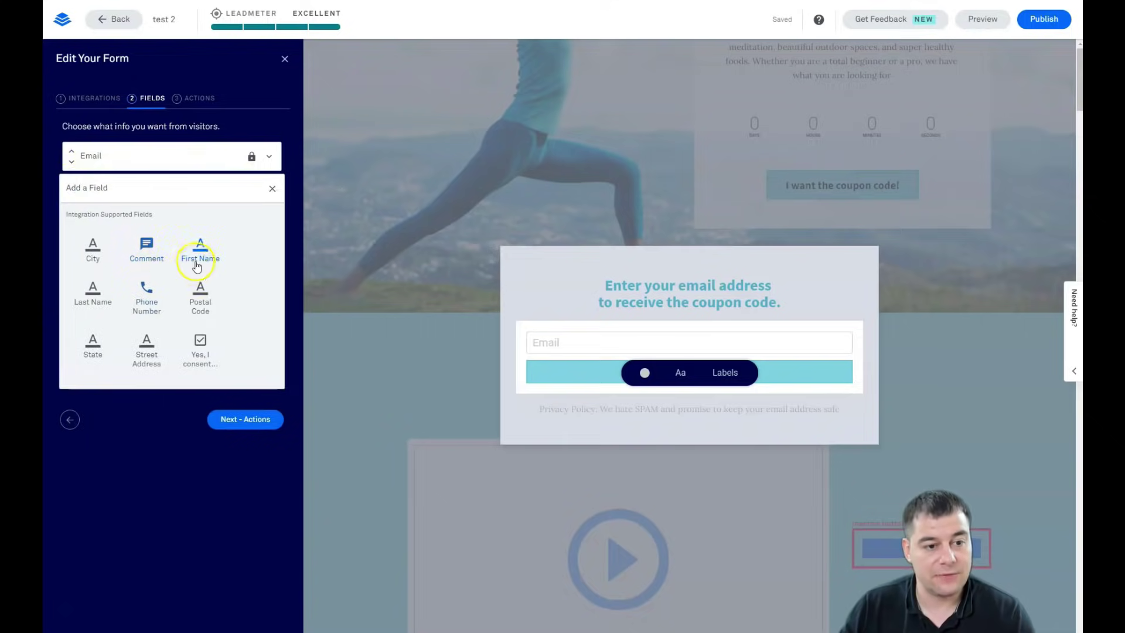
left_click(199, 259)
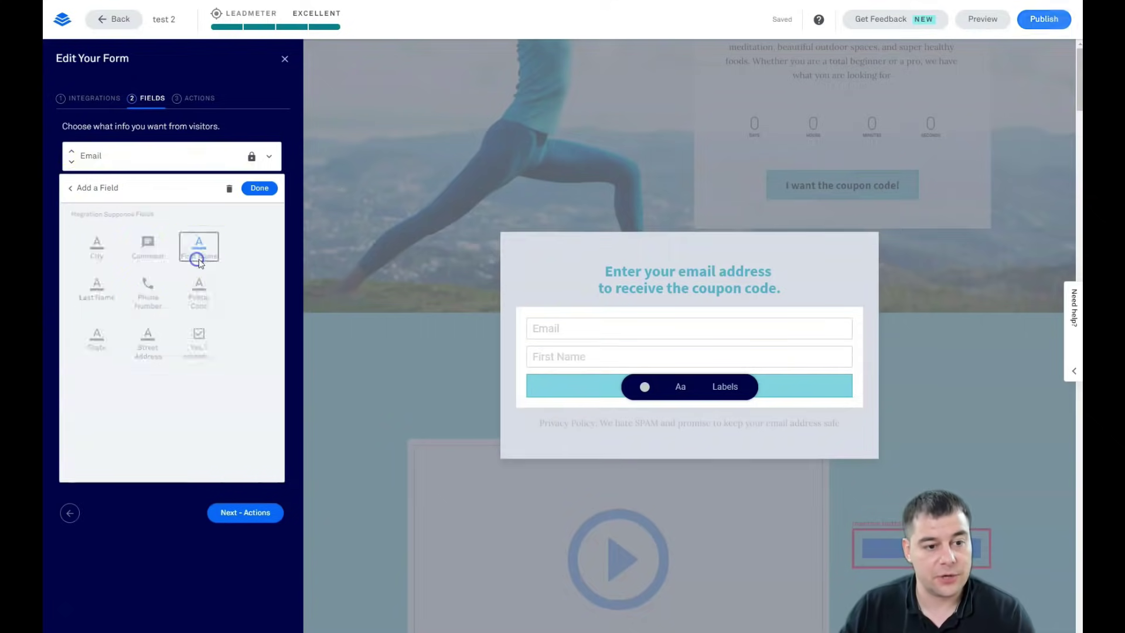
left_click(259, 189)
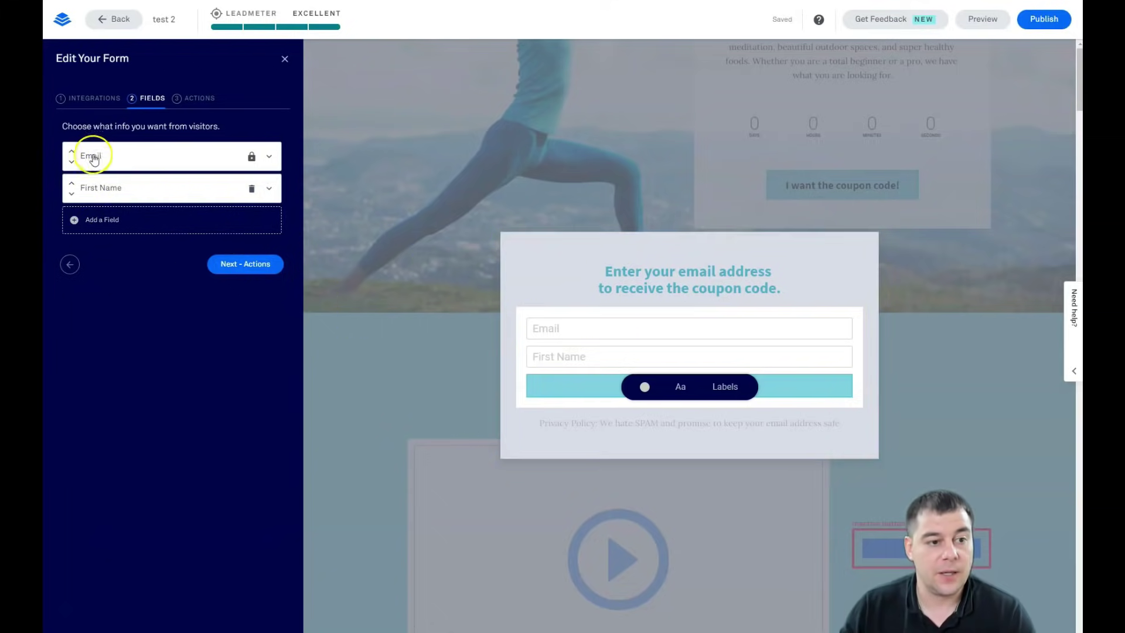
left_click(71, 183)
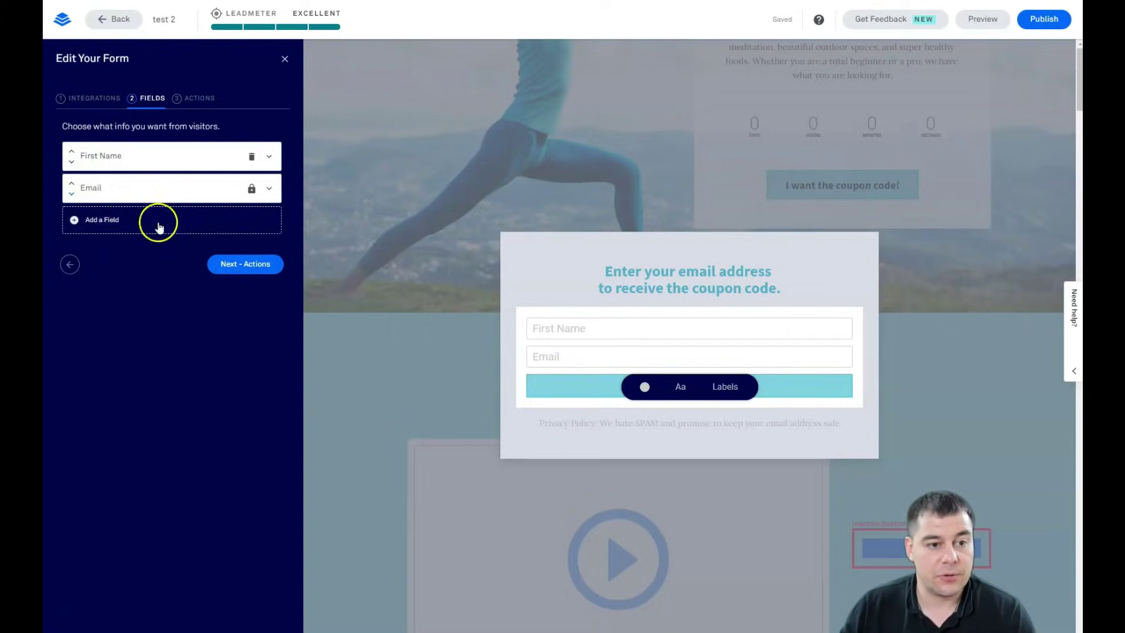
- Add a Phone Number field to the form, then delete it again
left_click(91, 218)
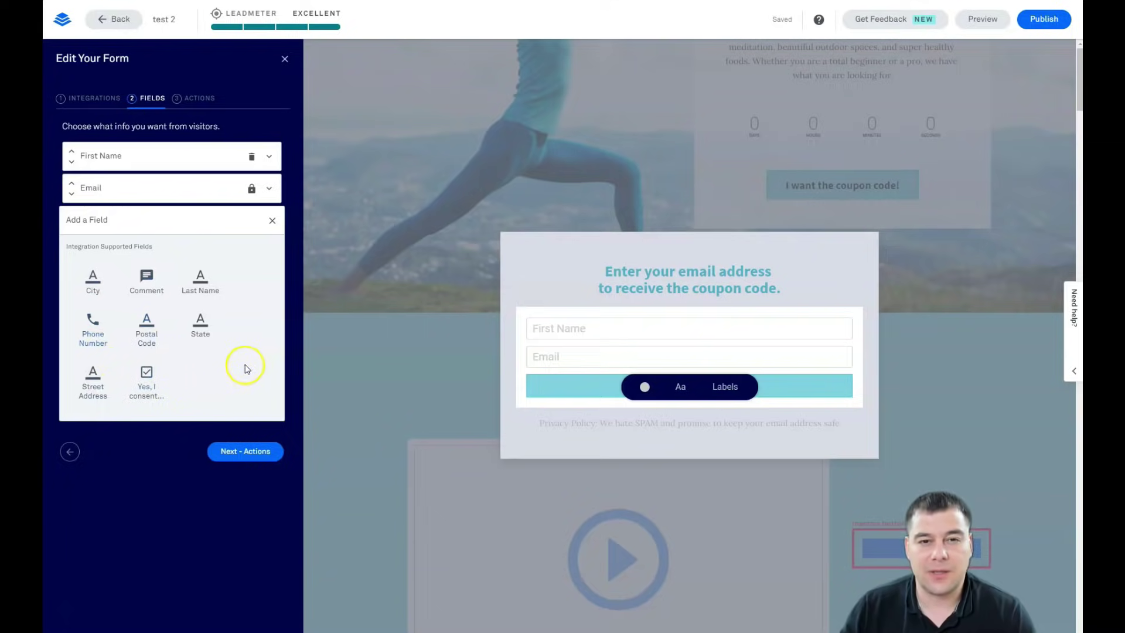
left_click(93, 324)
left_click(250, 218)
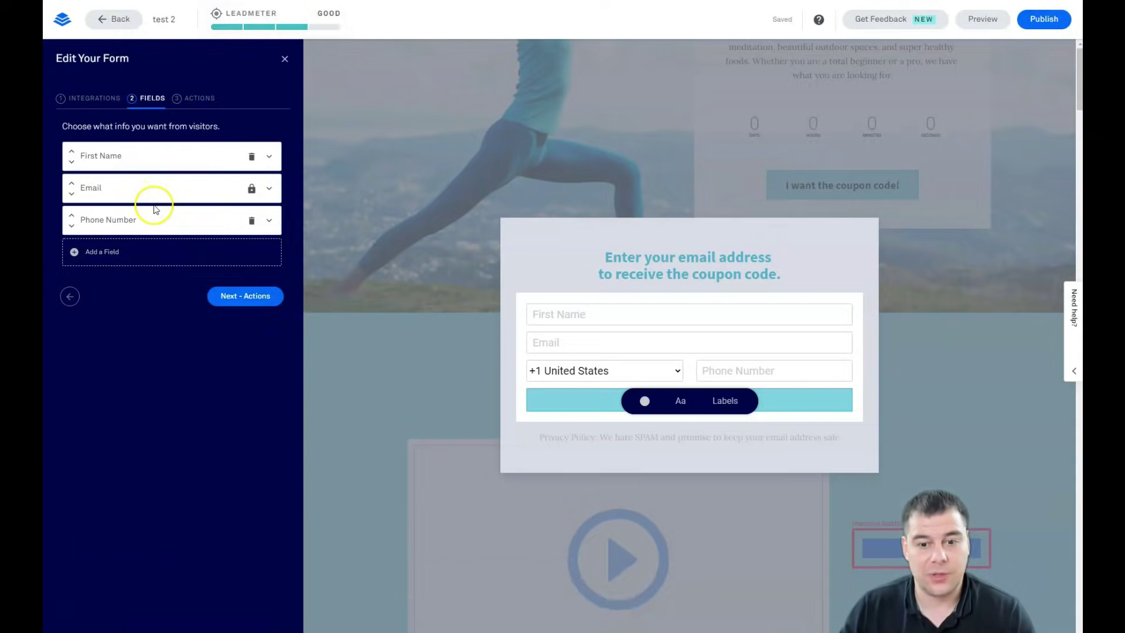
left_click(253, 223)
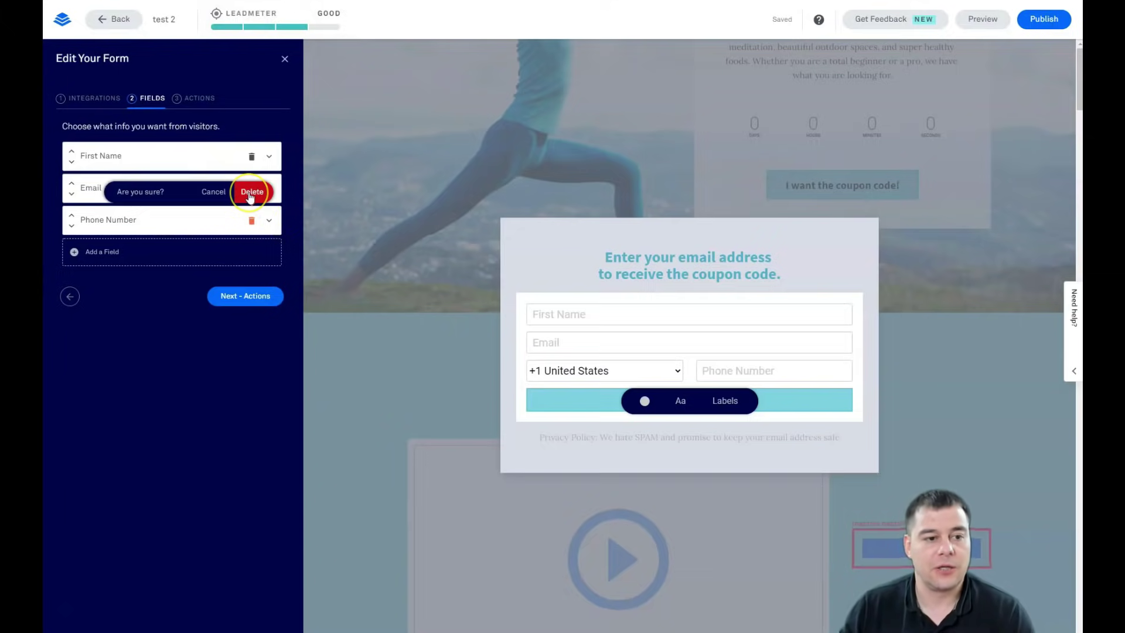
left_click(250, 194)
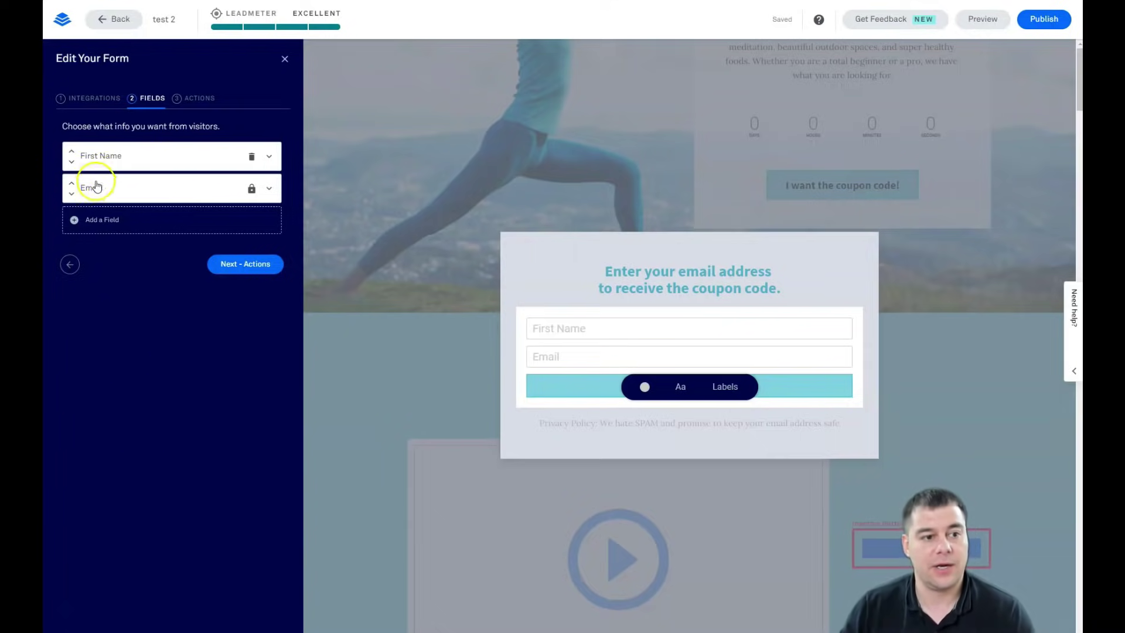
- Review the form's after-submit actions, keeping visitors on the page
left_click(197, 101)
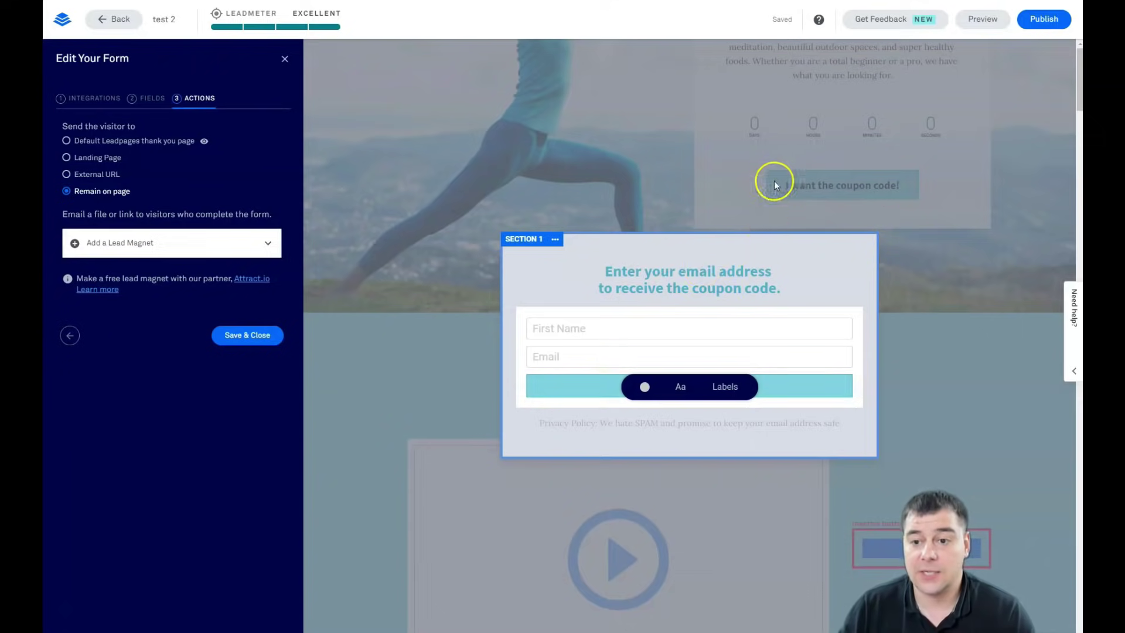
left_click(143, 245)
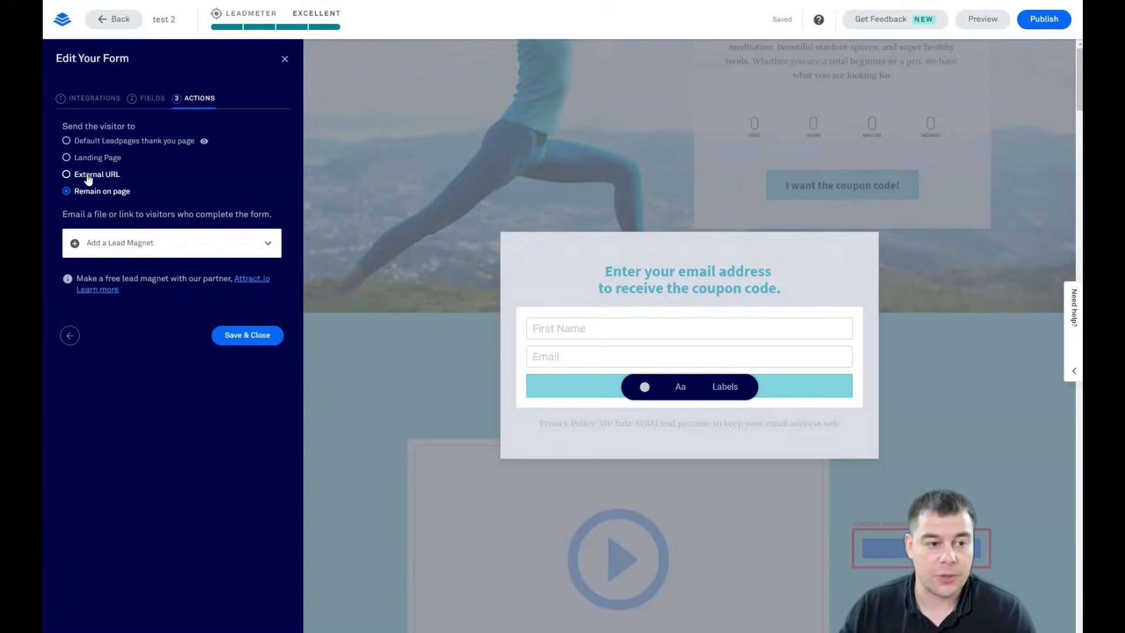
left_click(192, 333)
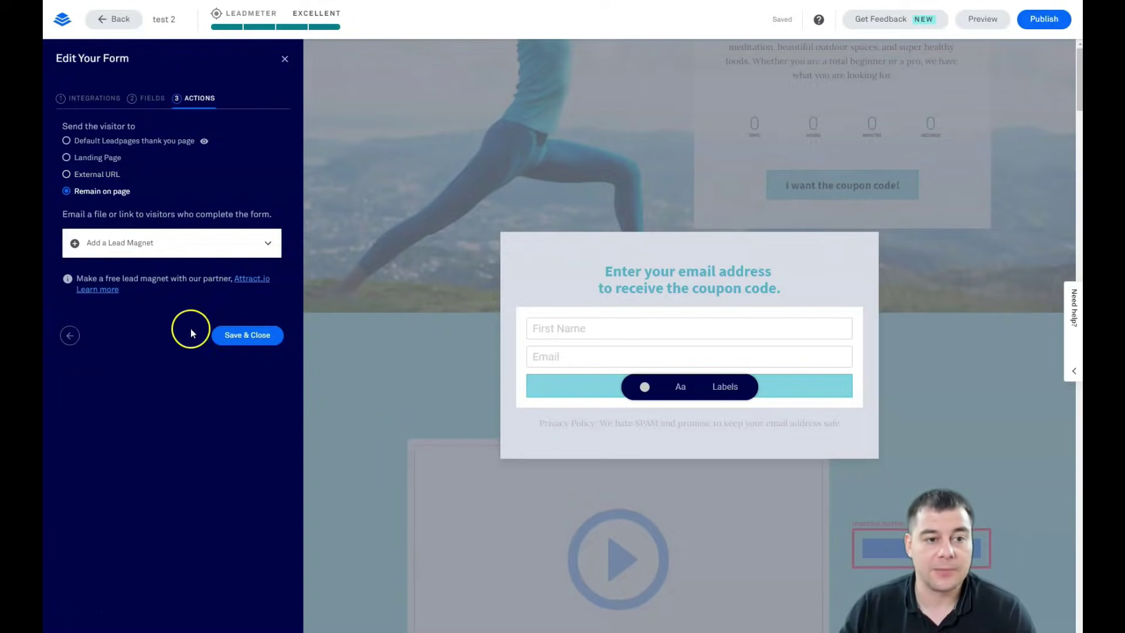
- Close the Edit Your Form panel and exit the coupon pop-up to the main page
left_click(285, 59)
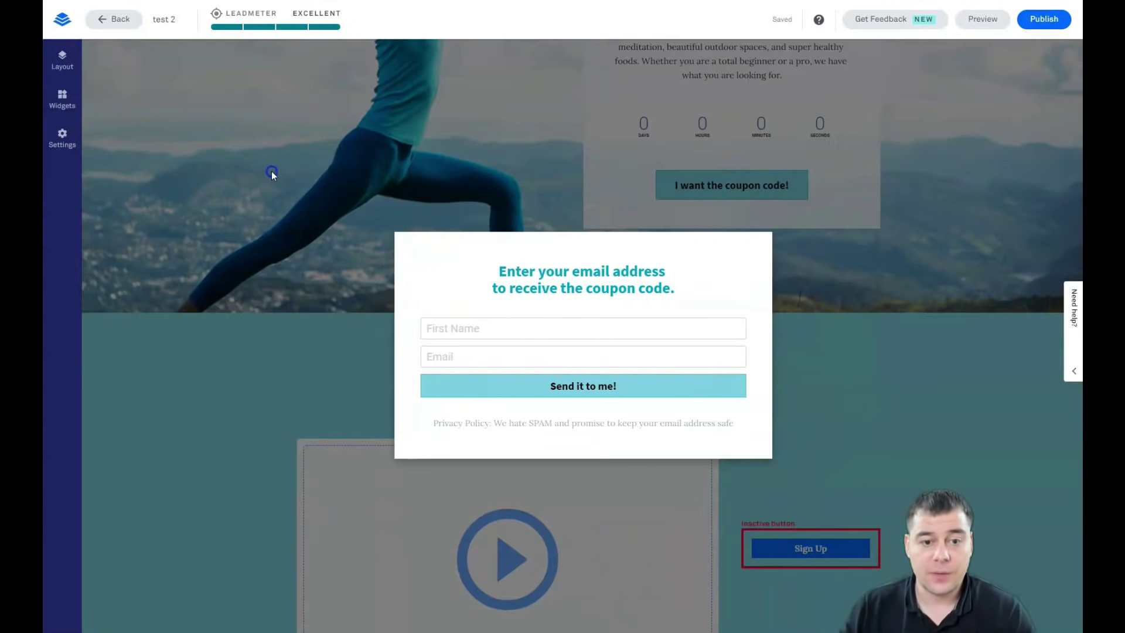
left_click(272, 171)
scroll(639, 302, "down", 1)
- Delete the Blank 1 section below the hero
left_click(636, 307)
scroll(624, 297, "up", 5)
scroll(111, 547, "down", 4)
left_click(130, 321)
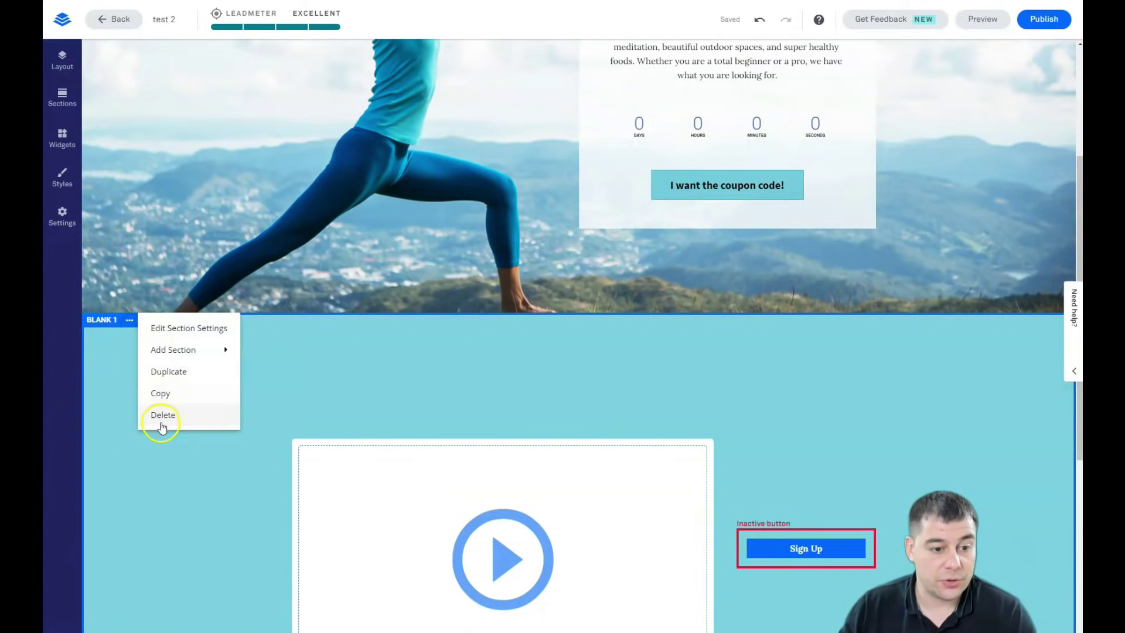
left_click(158, 416)
left_click(194, 375)
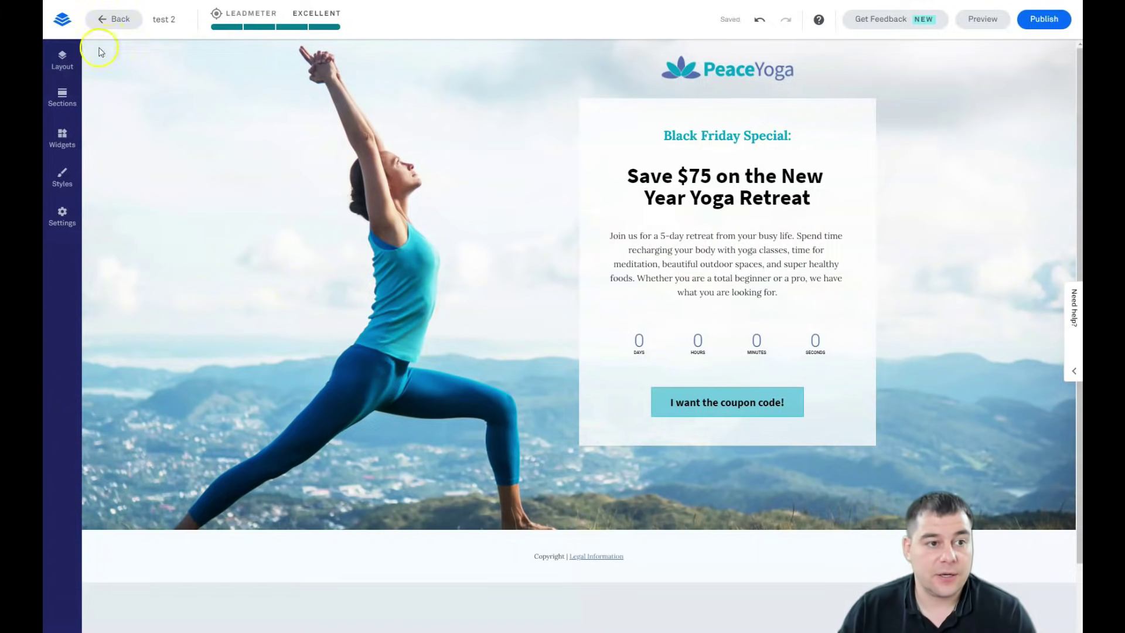
- Open the Hero section's settings and start choosing a new background image
left_click(61, 59)
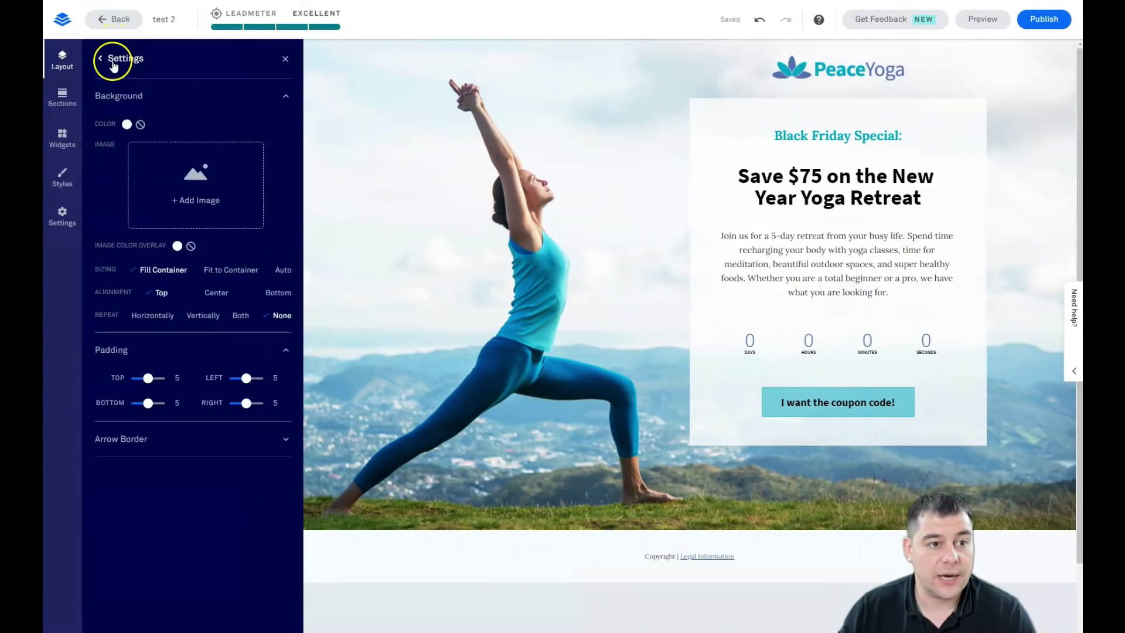
left_click(101, 58)
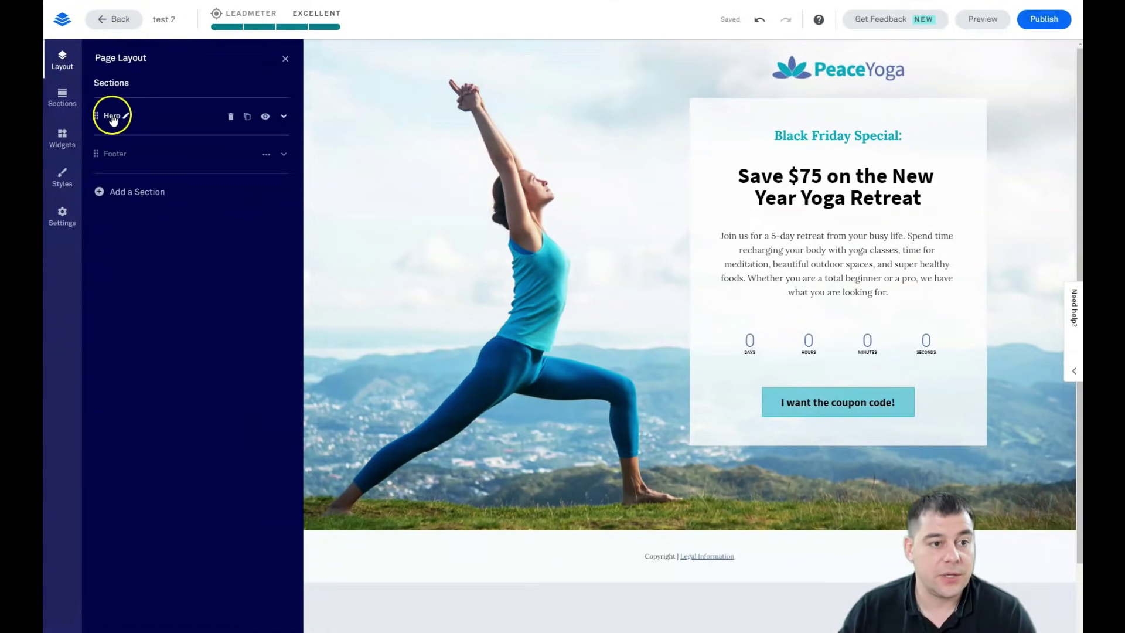
left_click(114, 119)
left_click(143, 141)
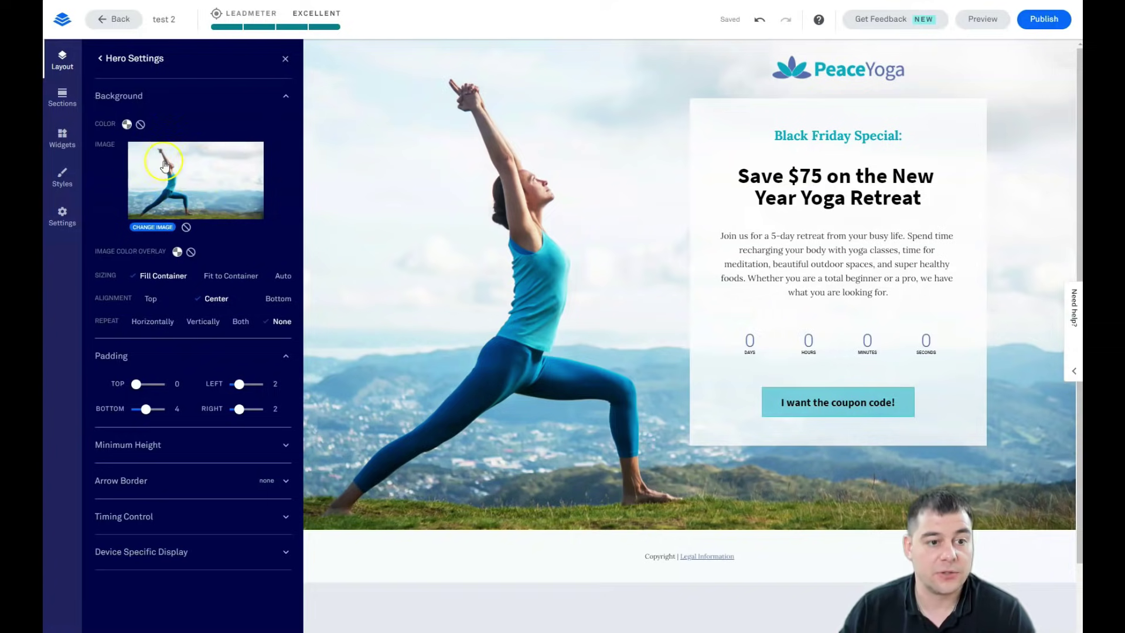
left_click(152, 228)
- Browse the stock photos, then upload the three-women yoga lunge photo as the hero background
left_click(552, 227)
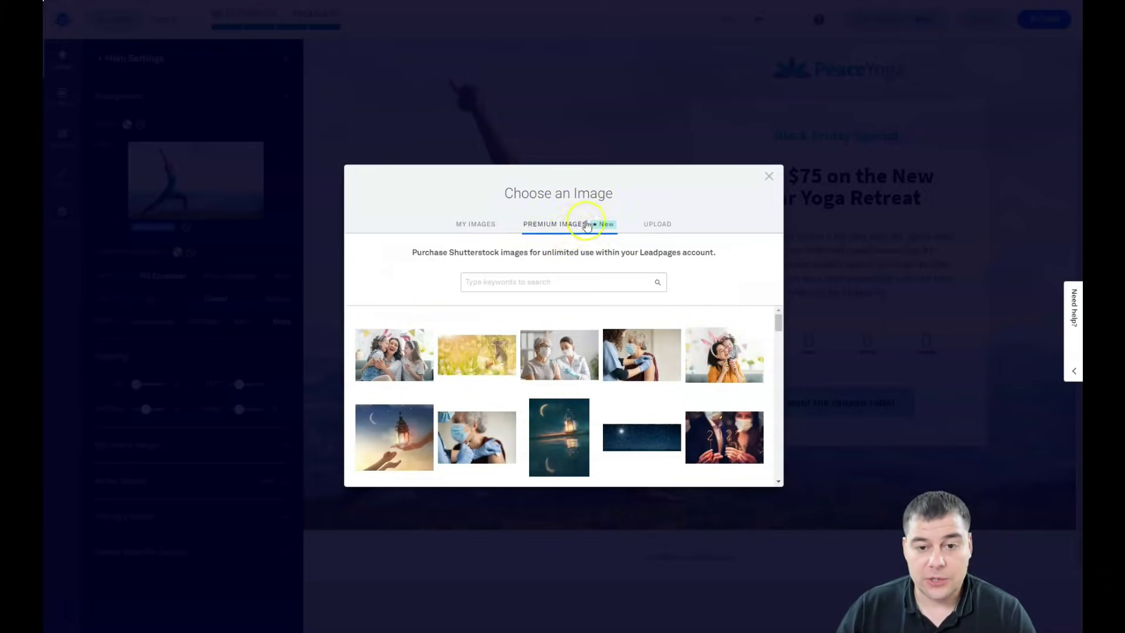
scroll(568, 352, "down", 5)
scroll(591, 365, "down", 10)
scroll(588, 360, "down", 4)
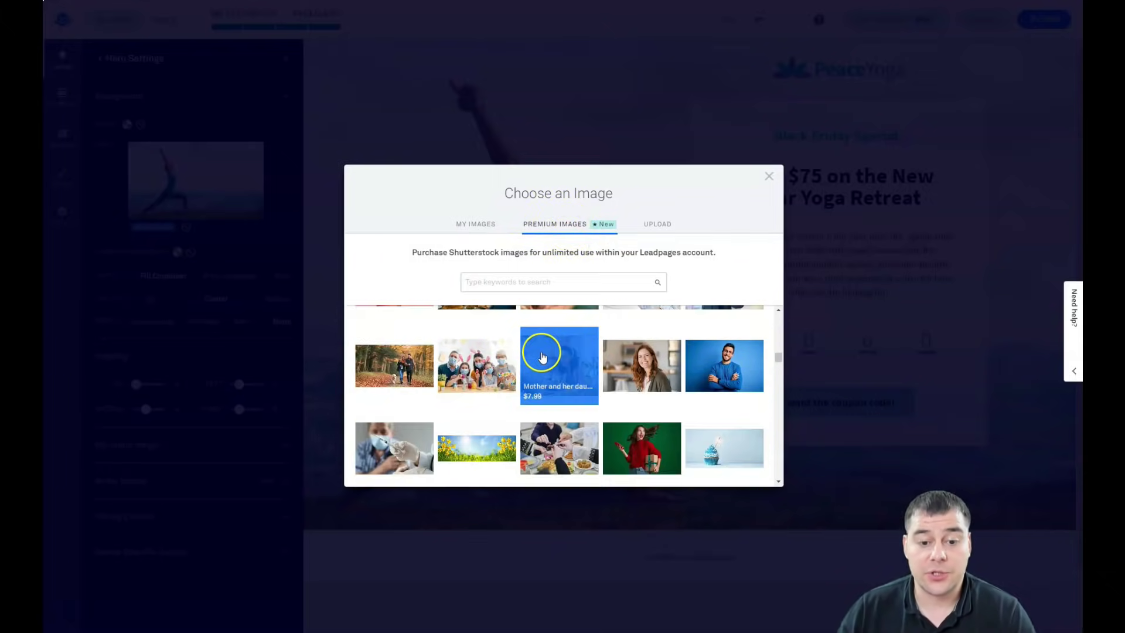
scroll(586, 354, "down", 2)
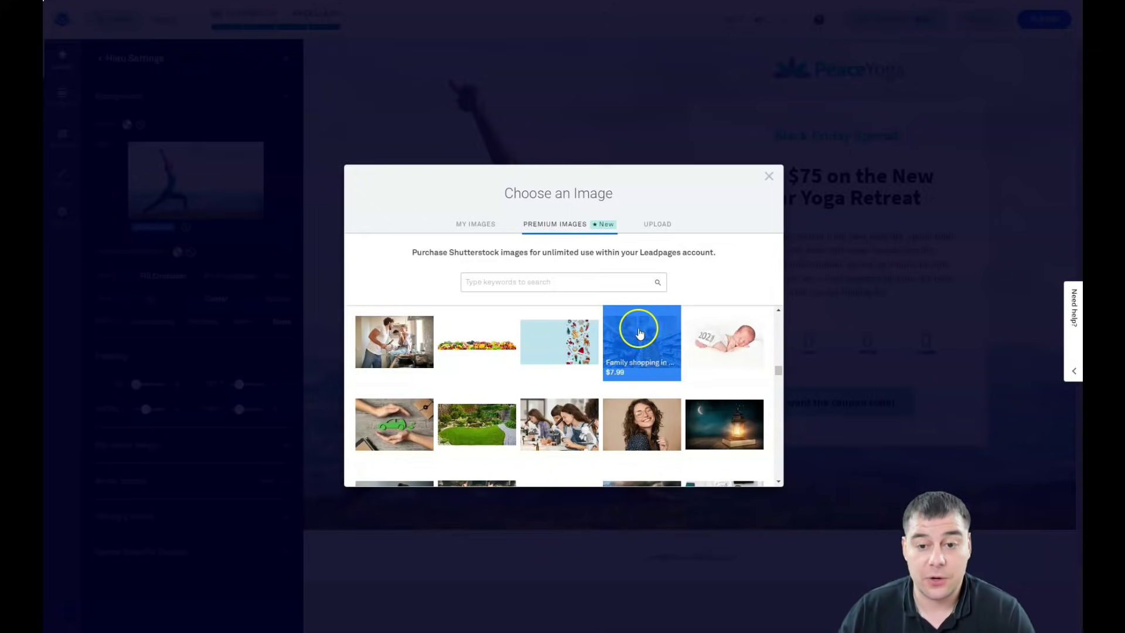
left_click(650, 226)
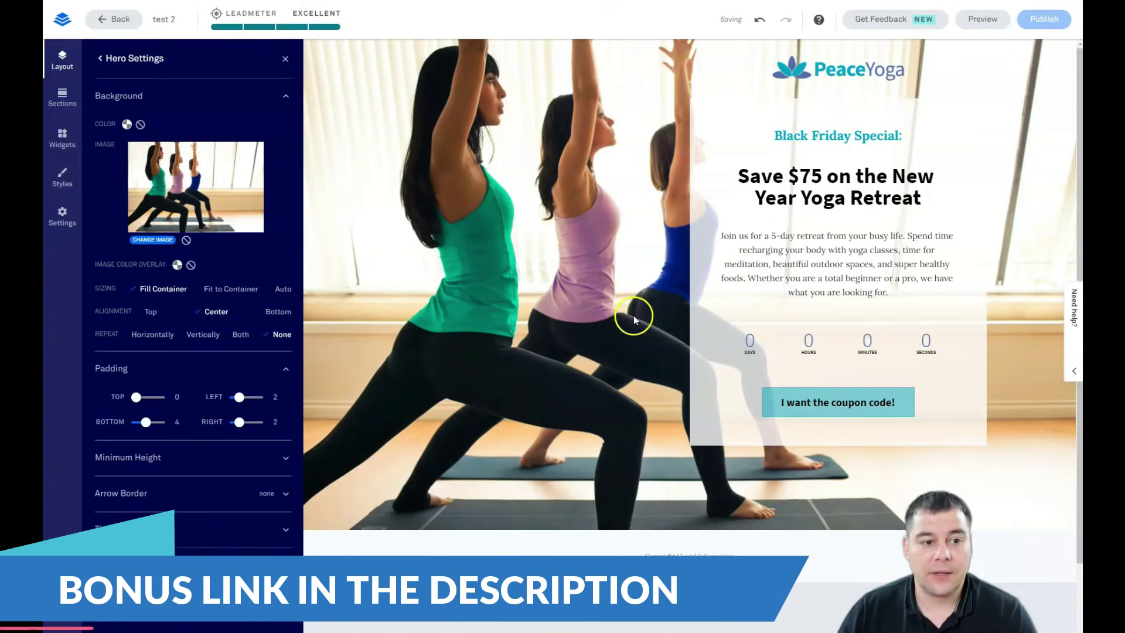
left_click(630, 318)
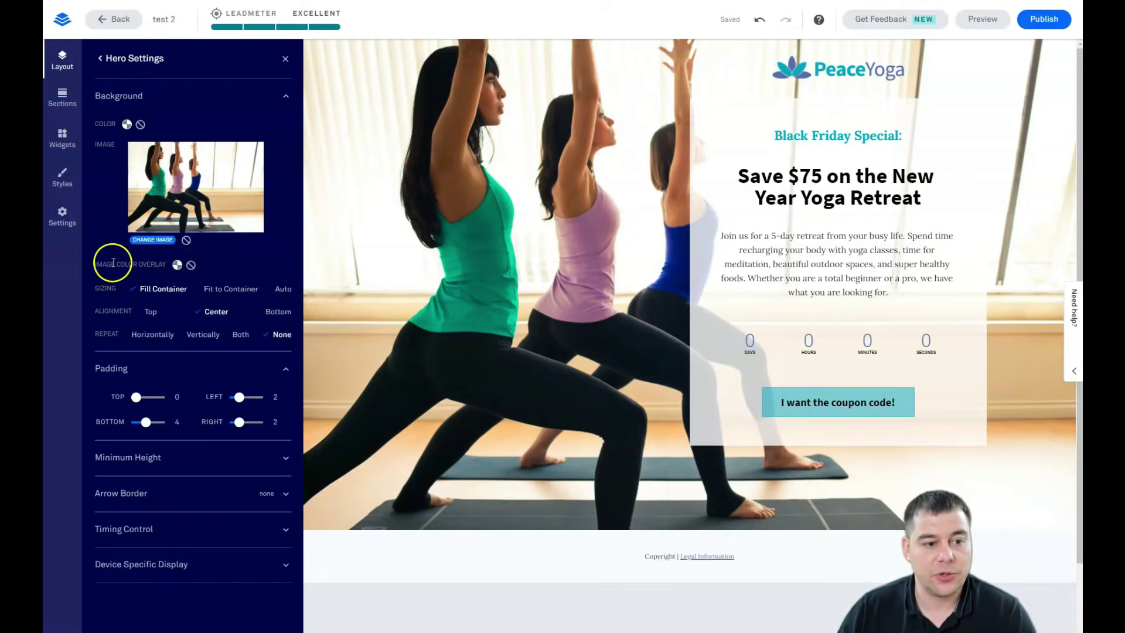
- Apply a teal 04ACC3 image colour overlay at 35% opacity to the hero photo
left_click(177, 266)
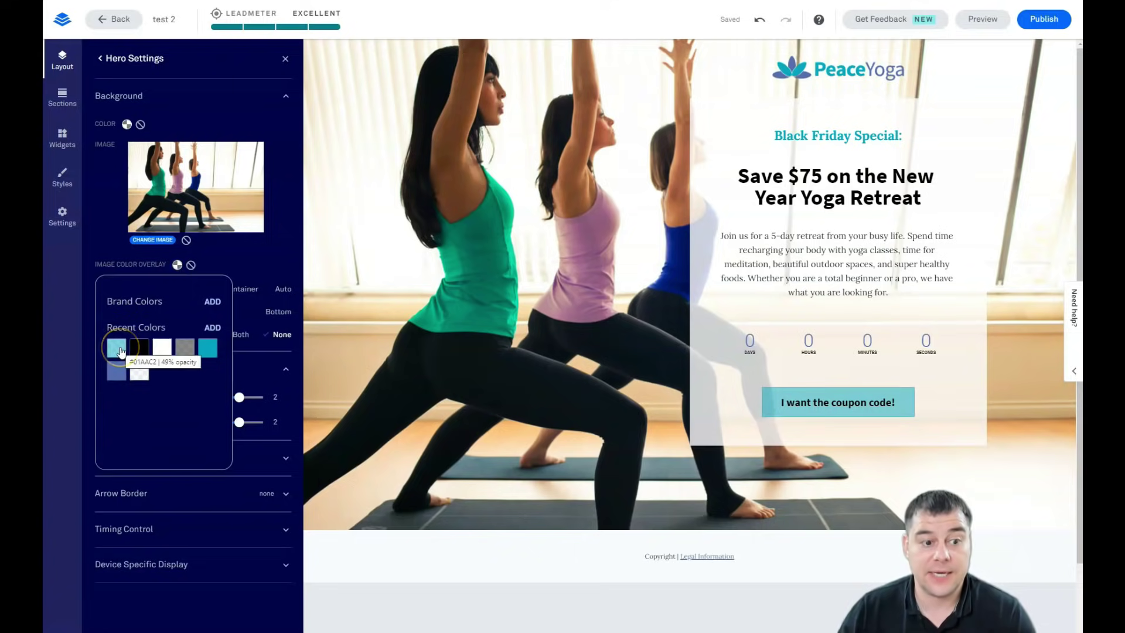
left_click(120, 350)
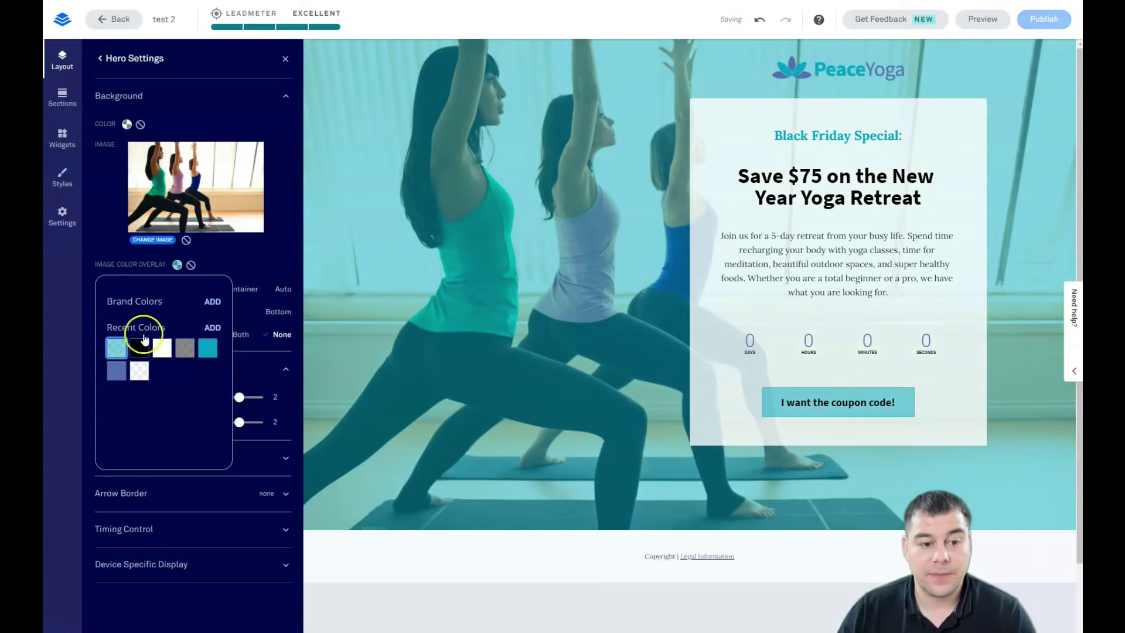
left_click(212, 330)
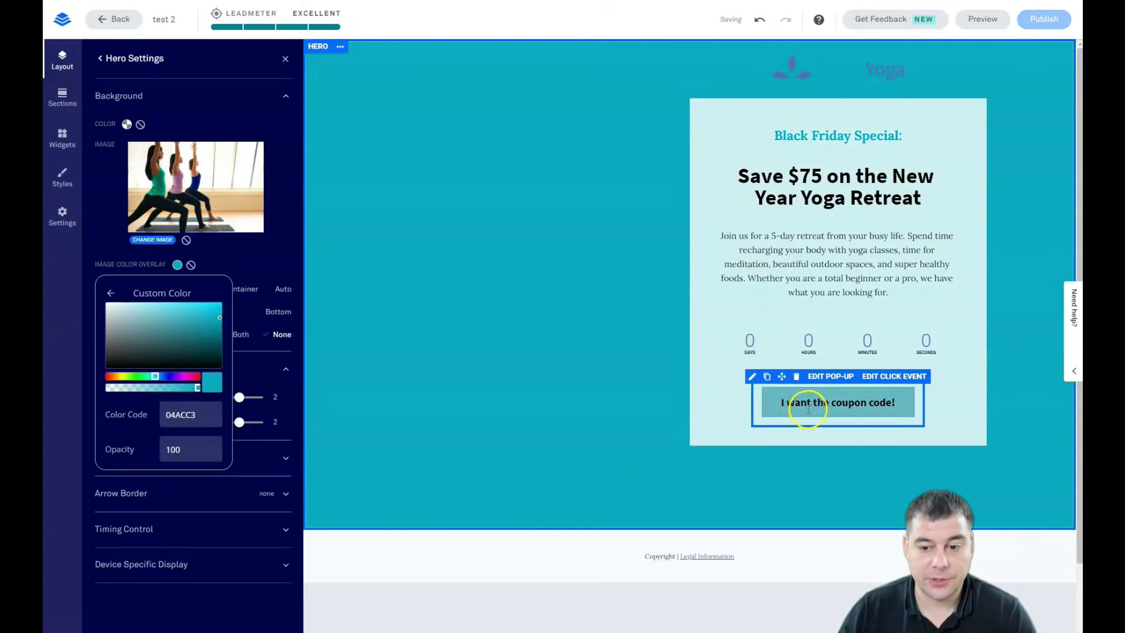
left_click_drag(197, 388, 140, 389)
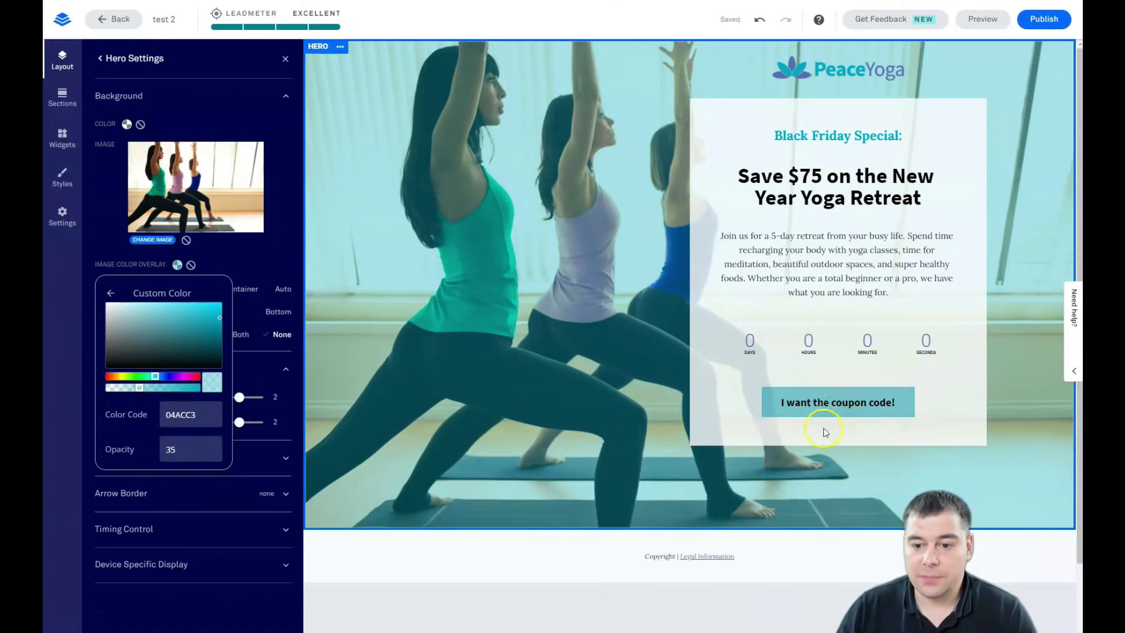
left_click(270, 252)
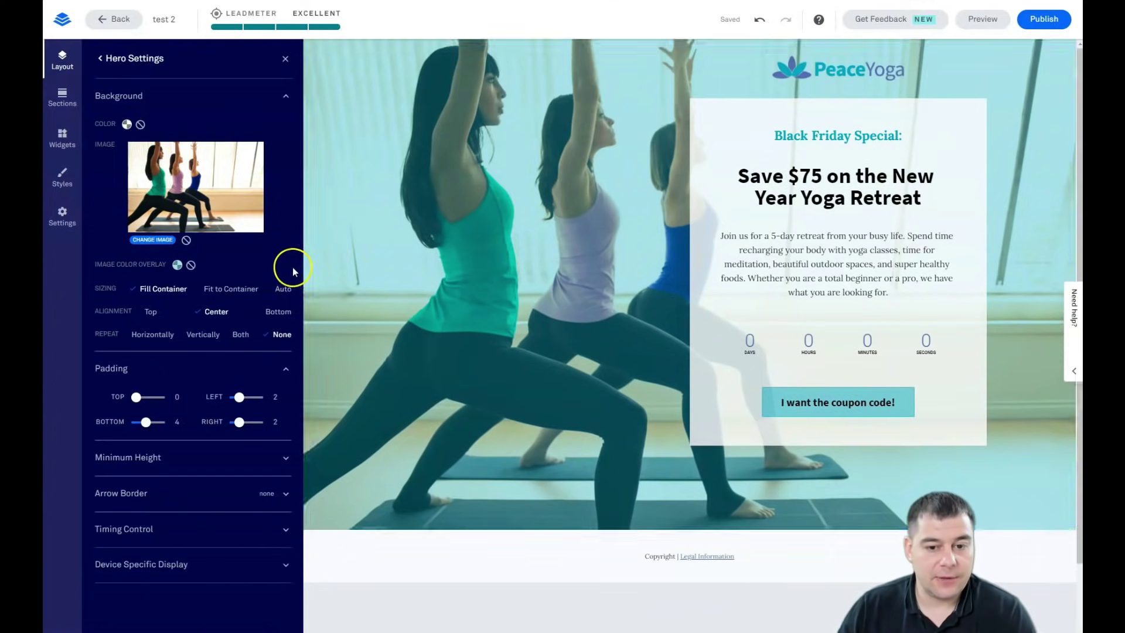
- Try the 50%, 75% and 90% minimum heights, then set the hero to Full
left_click(282, 463)
left_click(243, 485)
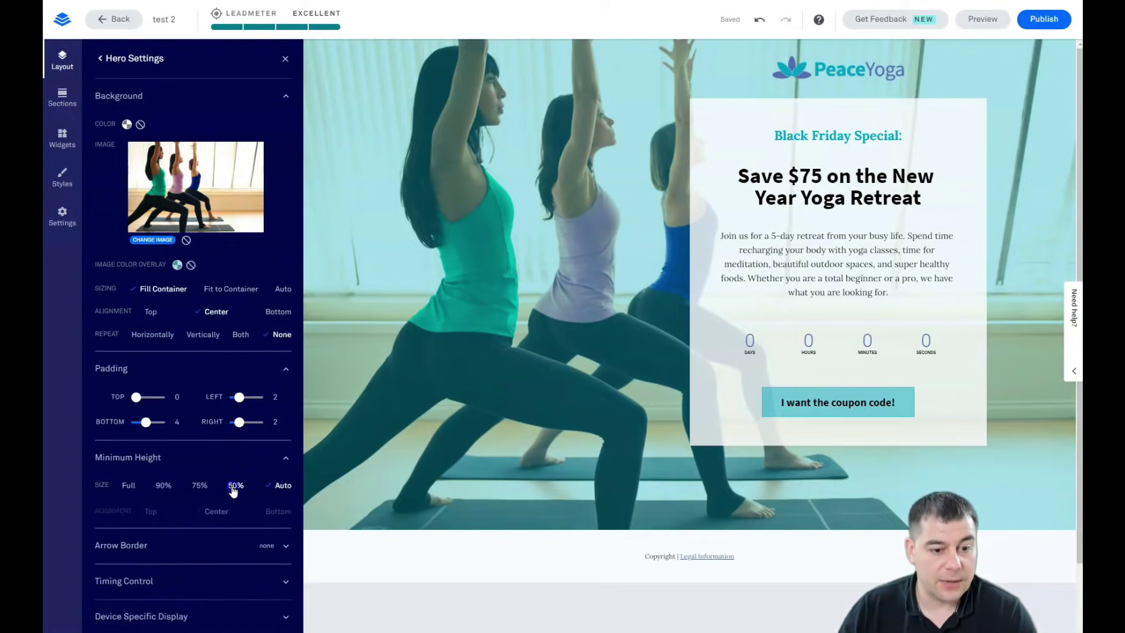
left_click(199, 491)
left_click(163, 487)
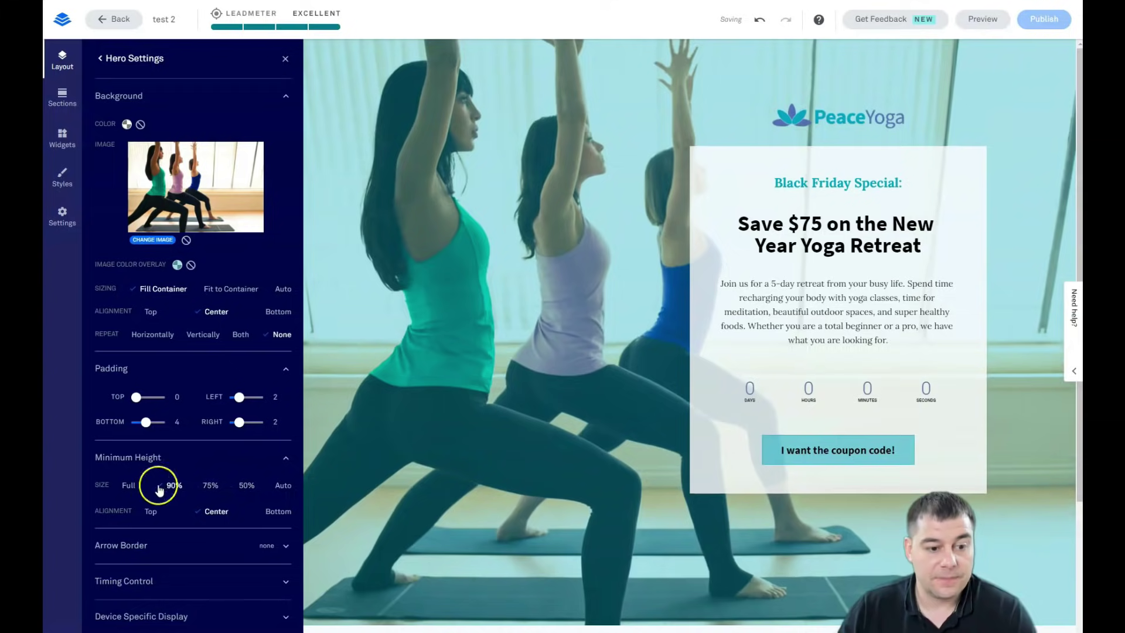
left_click(129, 486)
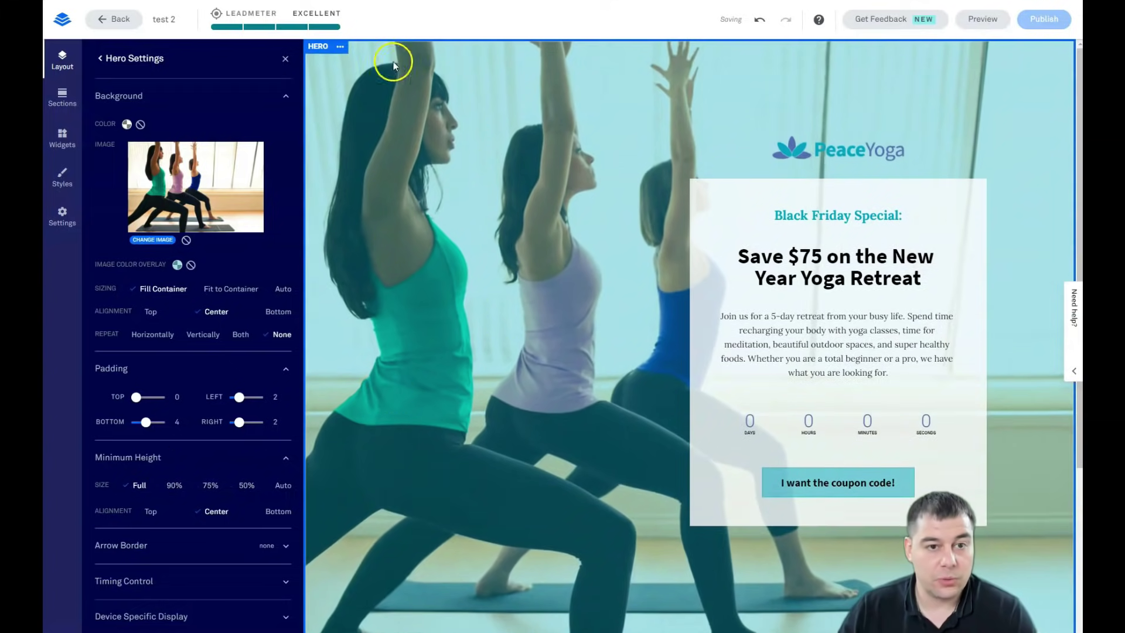
left_click(285, 58)
- Widen the hero's offer content box so its headline and button text fit on fewer lines
scroll(740, 374, "down", 4)
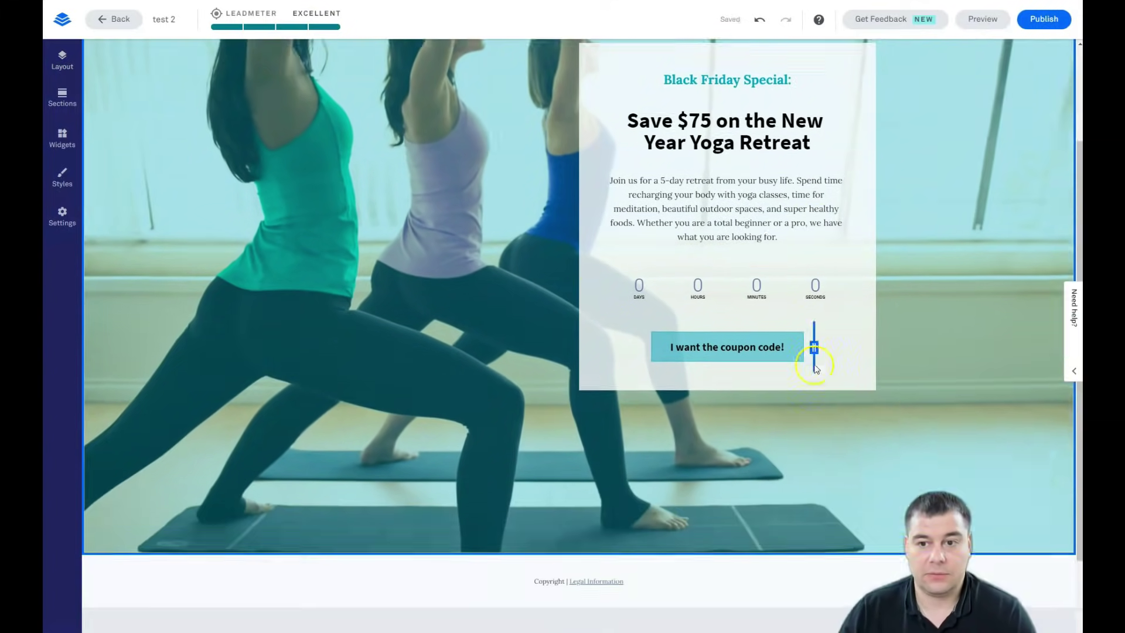
scroll(740, 374, "up", 4)
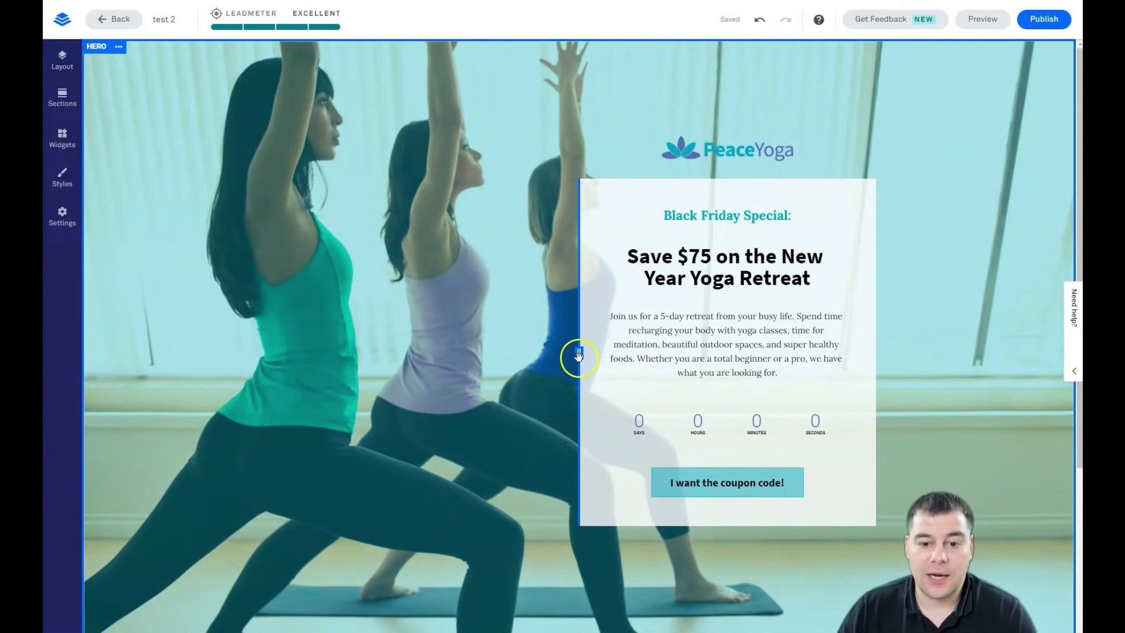
left_click_drag(579, 355, 711, 364)
left_click(736, 465)
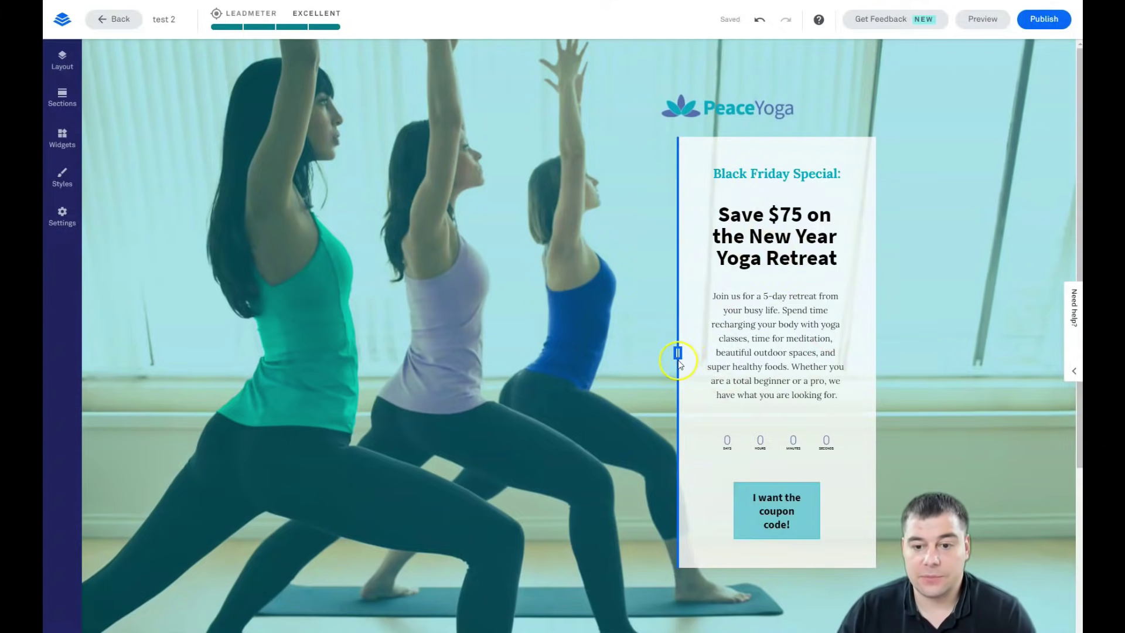
left_click_drag(677, 352, 611, 350)
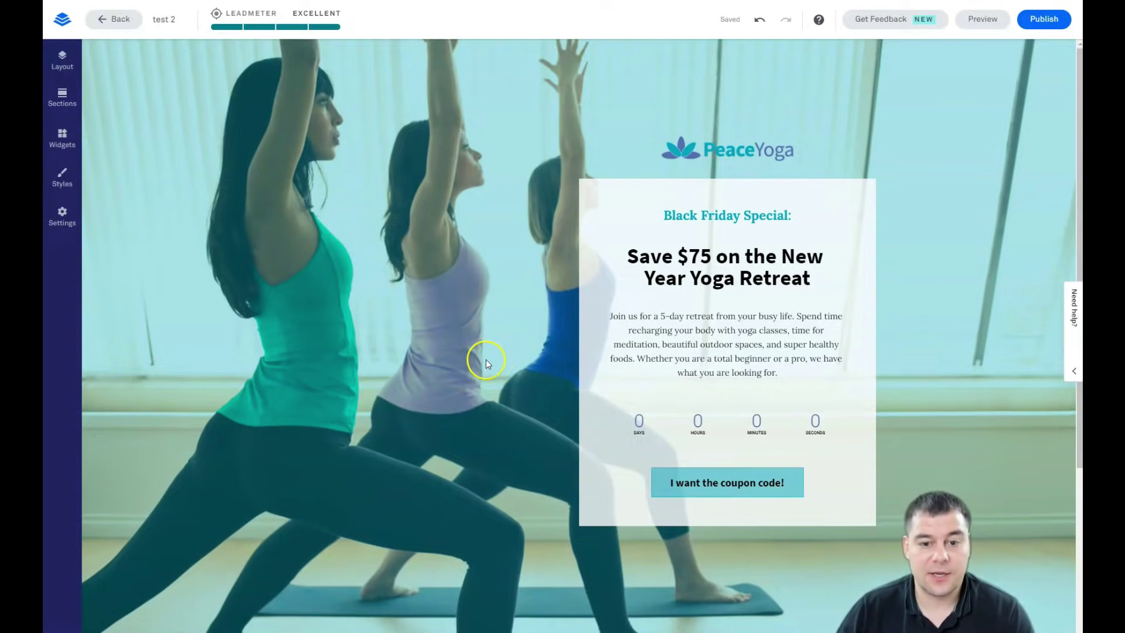
- Check the page, then bring up the Page Styles panel
scroll(480, 364, "down", 4)
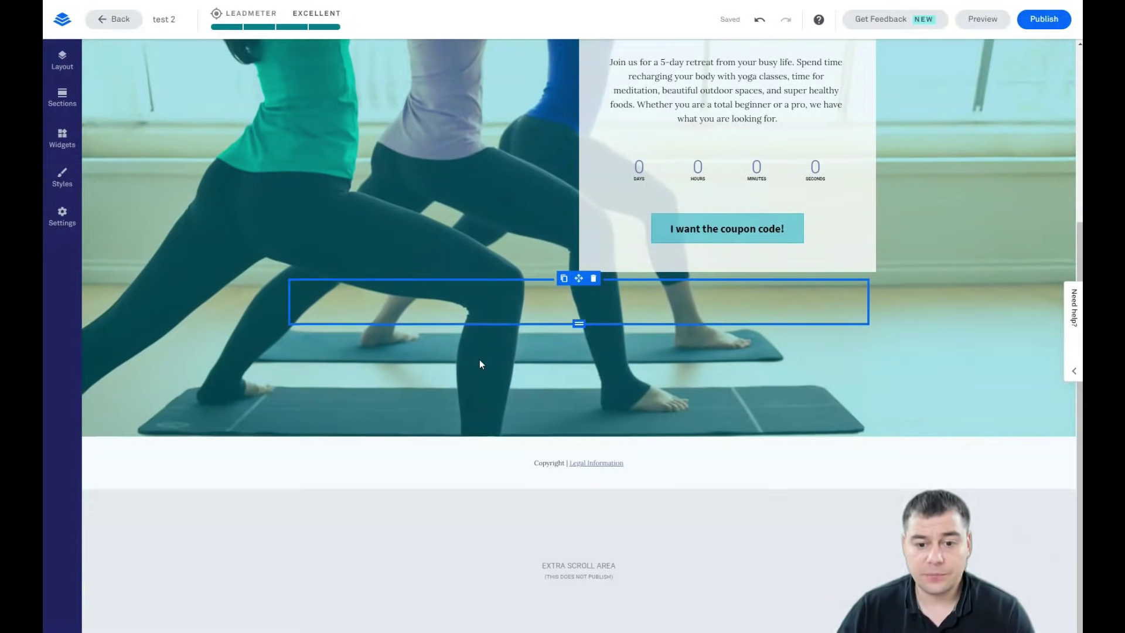
scroll(481, 350, "up", 4)
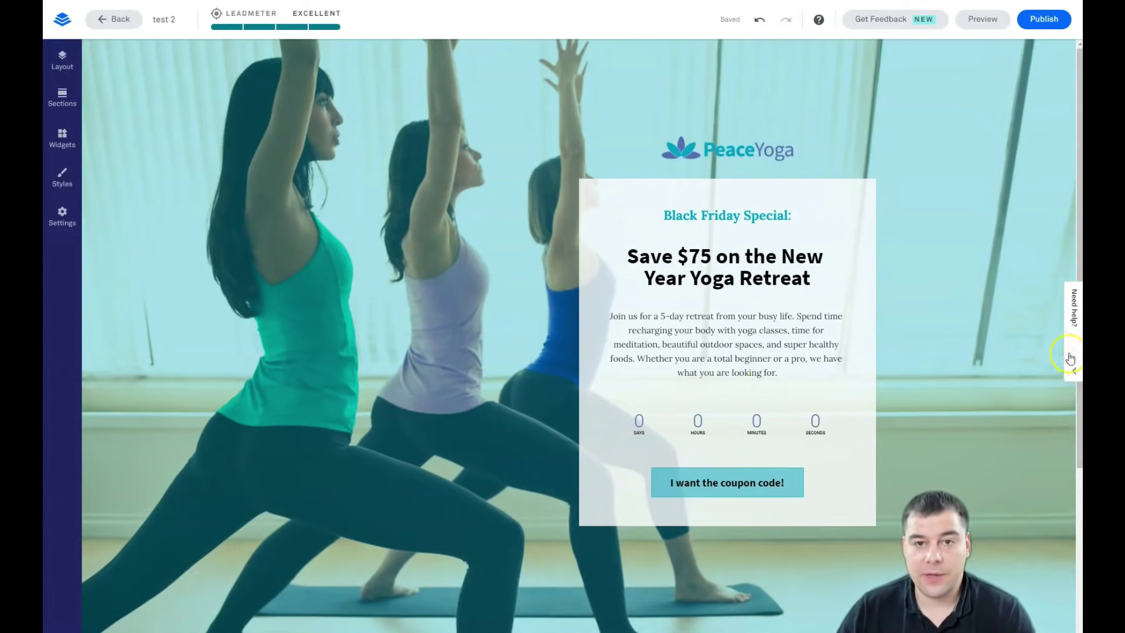
mouse_move(678, 479)
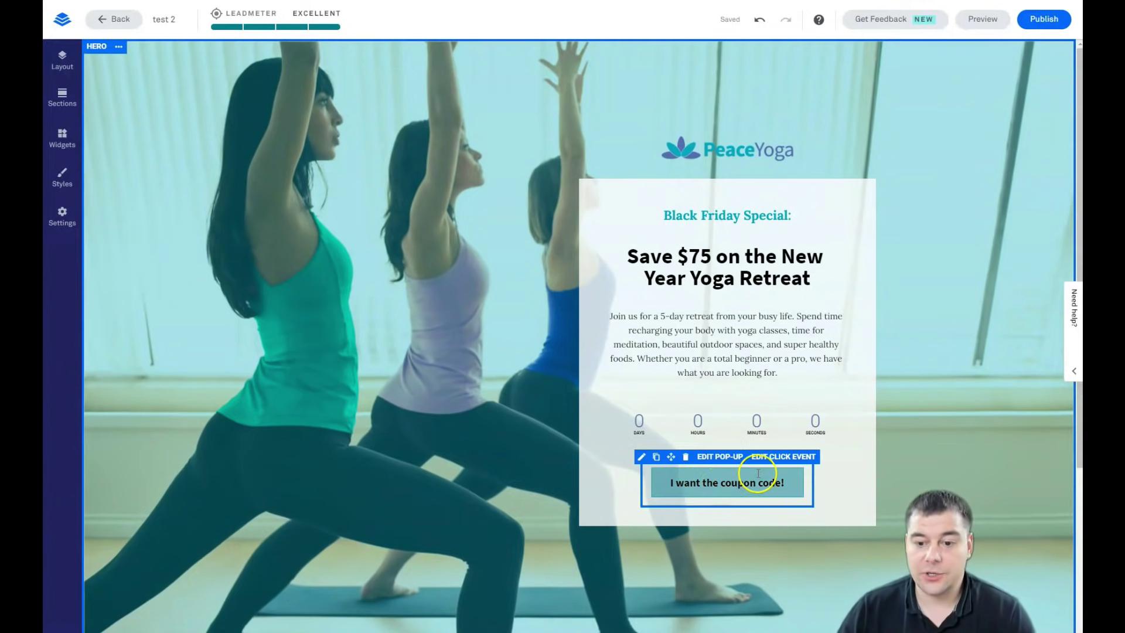
left_click(61, 182)
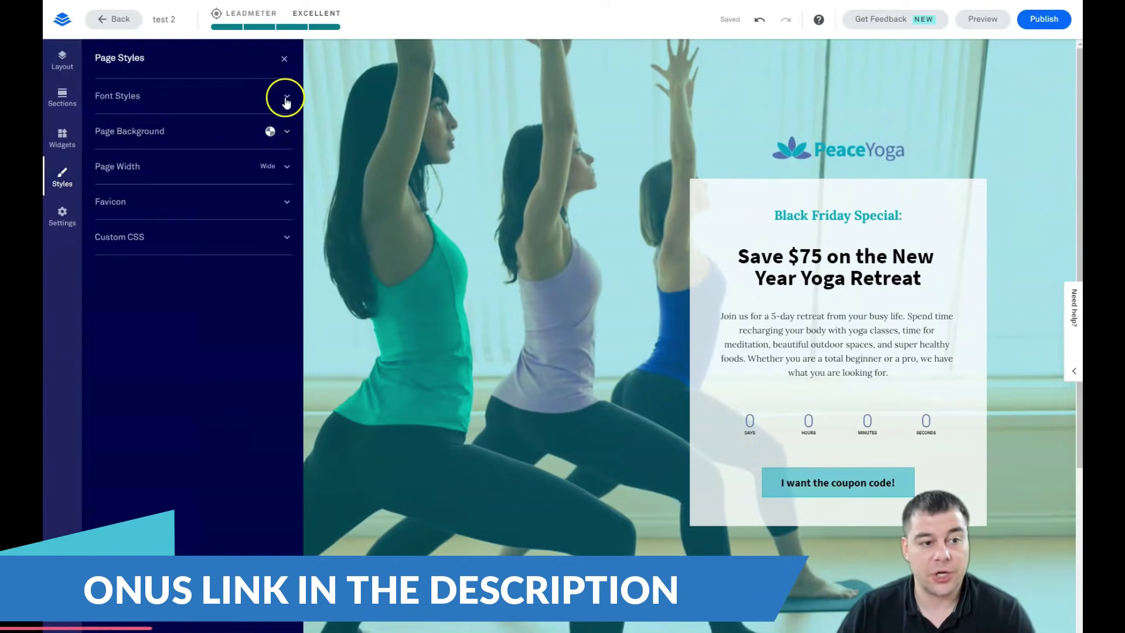
- In Page Settings SEO, toggle no-index on and back off so search indexing stays allowed
left_click(62, 218)
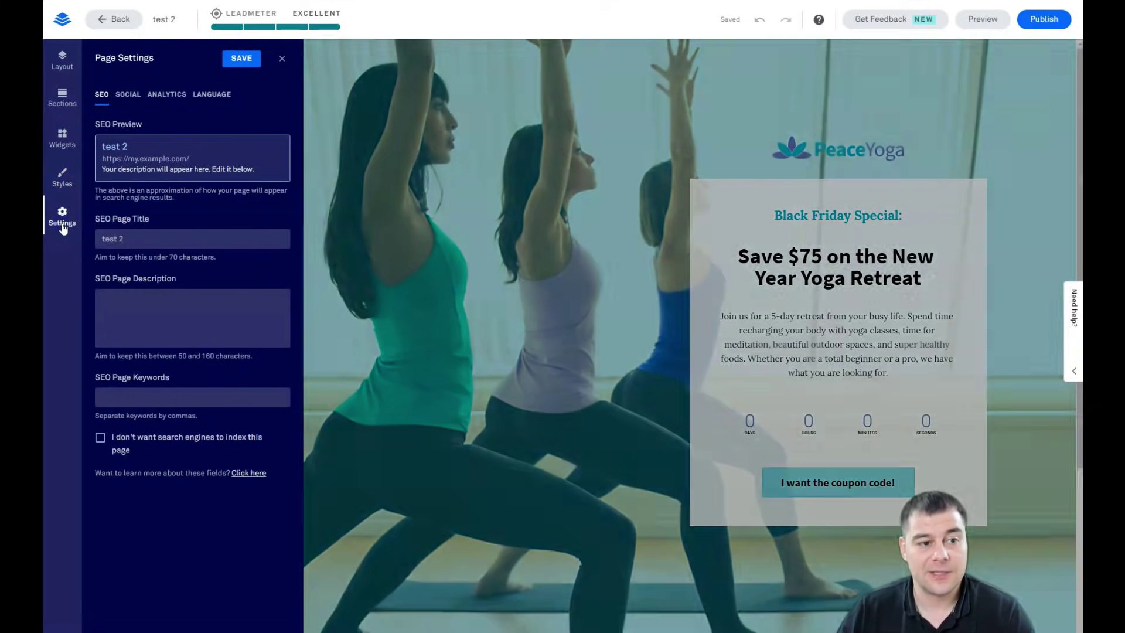
left_click(101, 96)
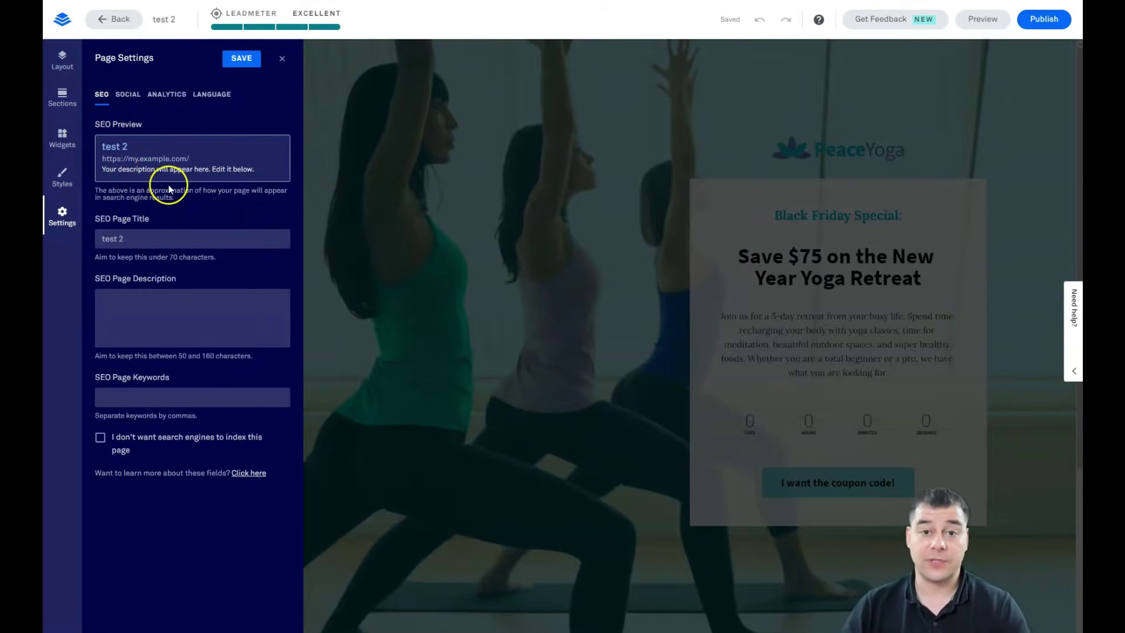
left_click(99, 449)
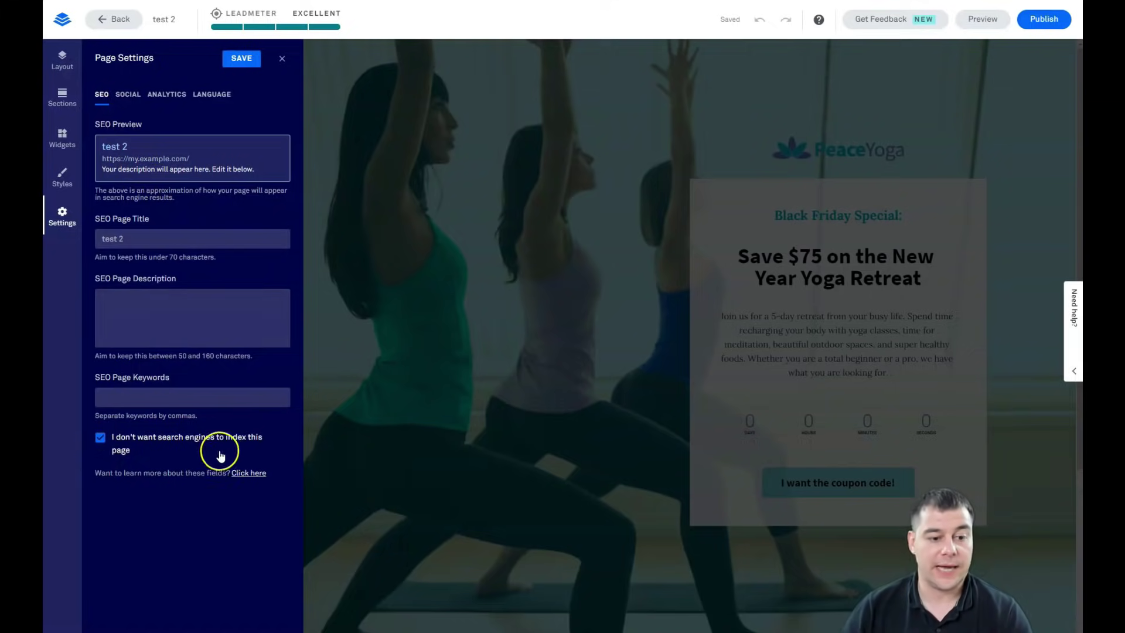
left_click(99, 439)
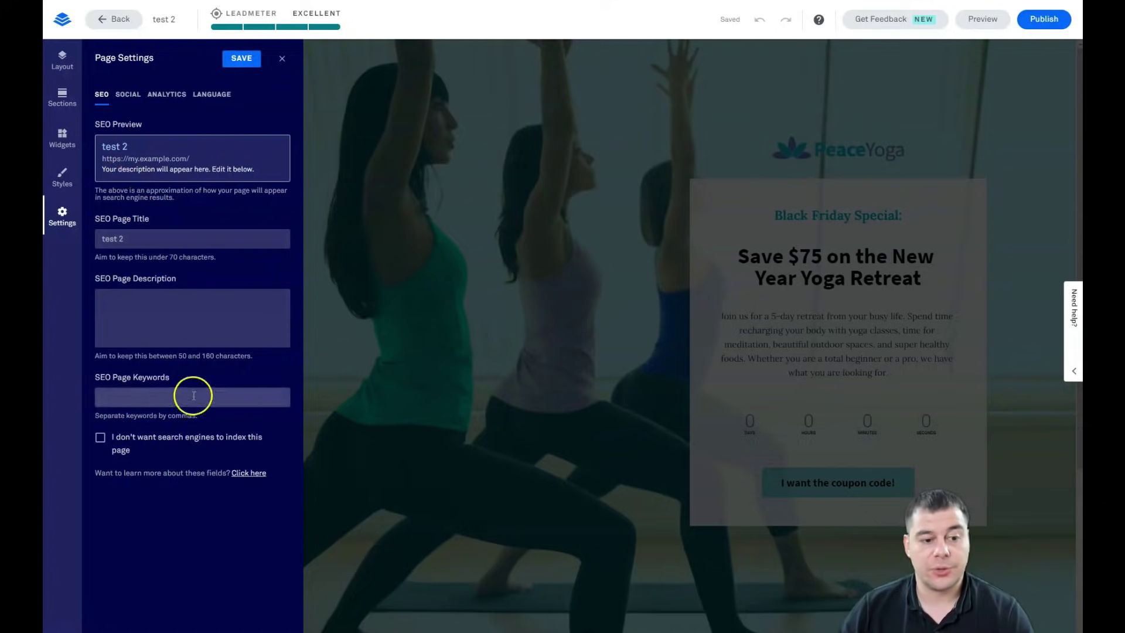
- Review the Social, Analytics and Language settings, leaving the tracking fields empty, and close Page Settings
left_click(125, 100)
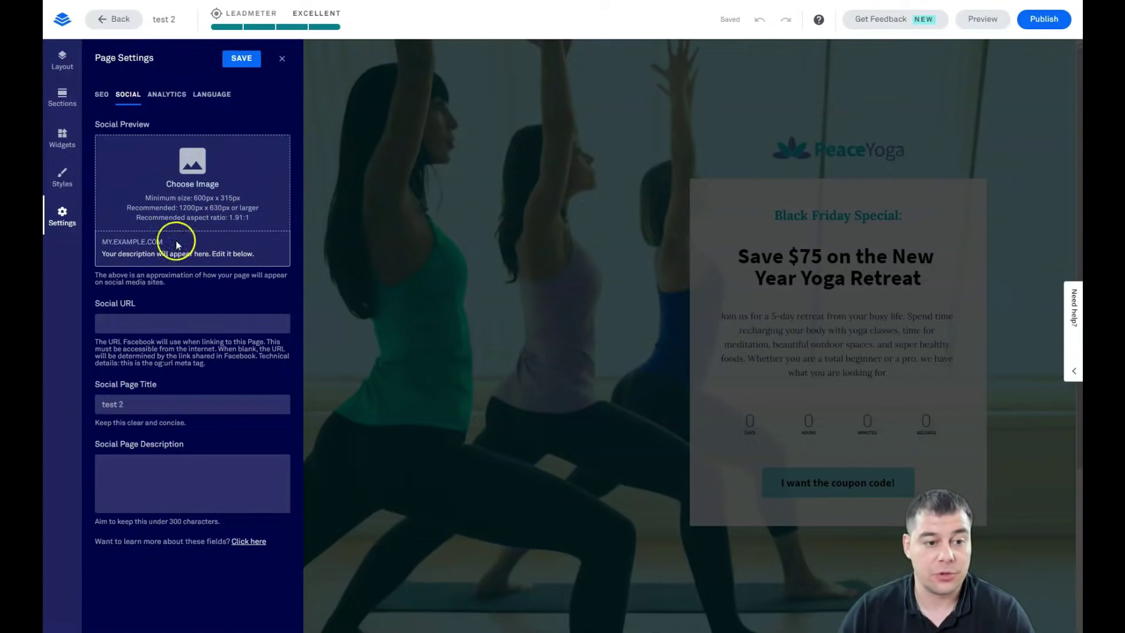
left_click(162, 97)
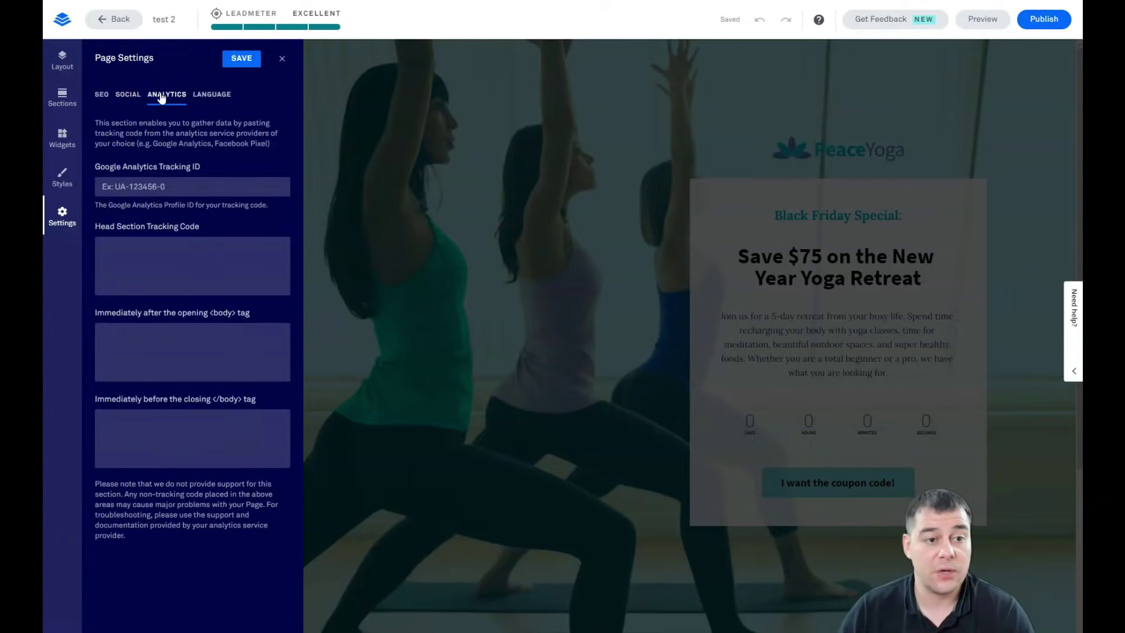
left_click(163, 97)
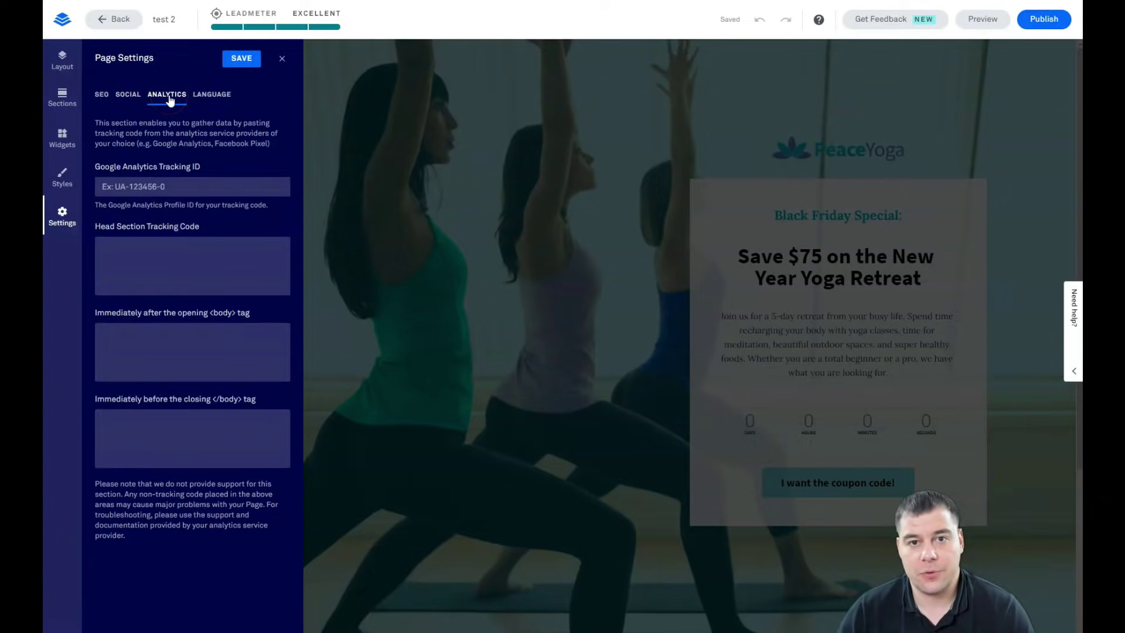
left_click(195, 98)
left_click(227, 193)
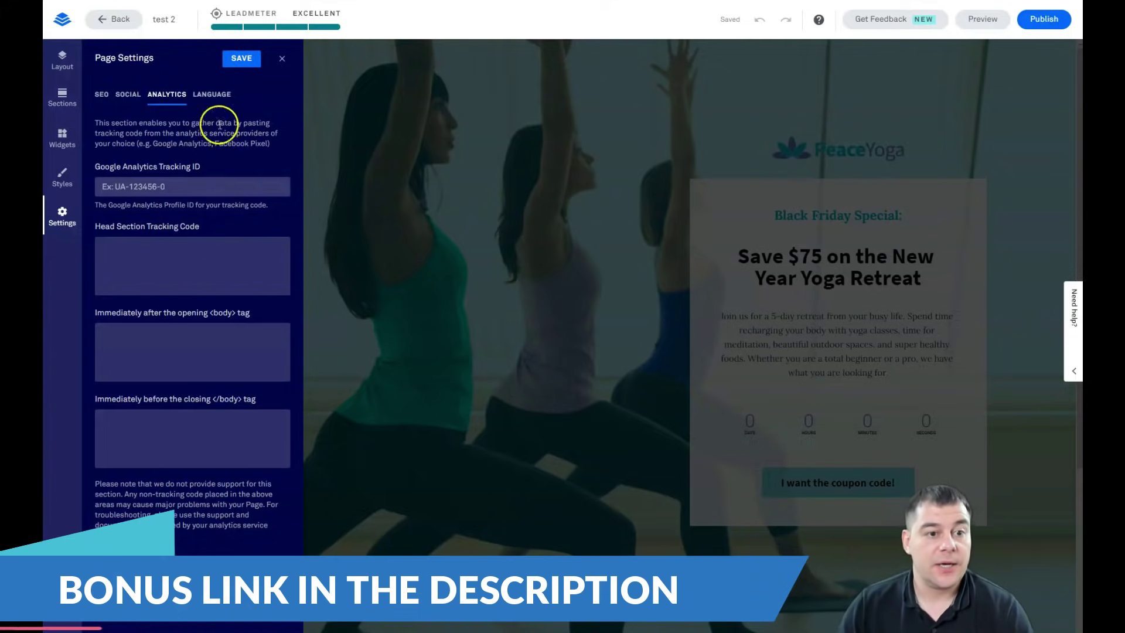
left_click(226, 93)
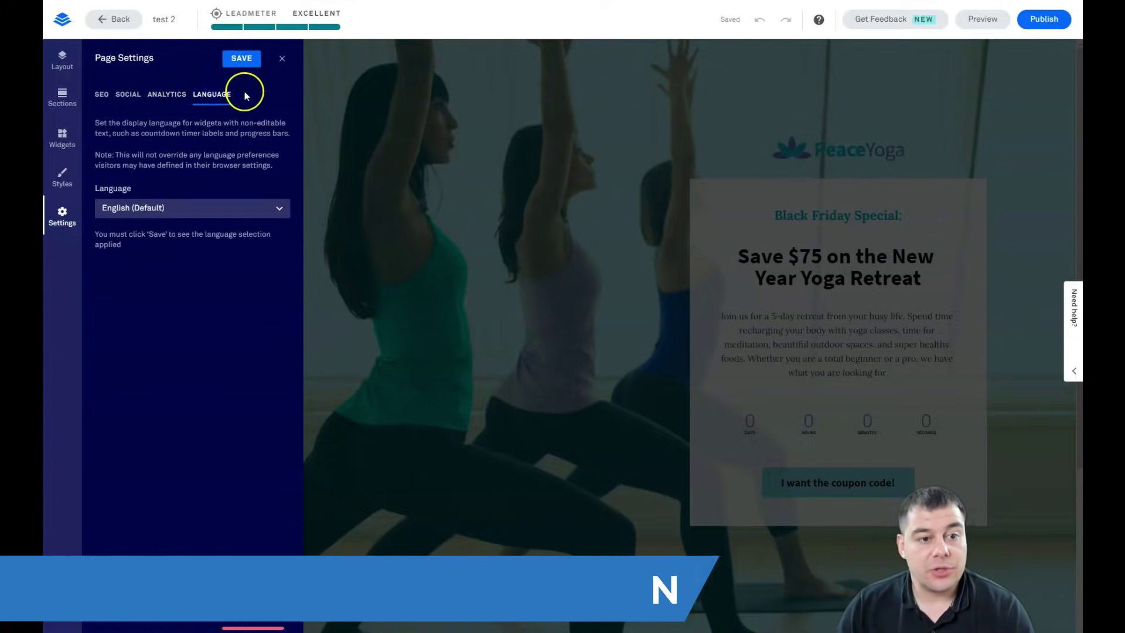
left_click(174, 95)
left_click(282, 59)
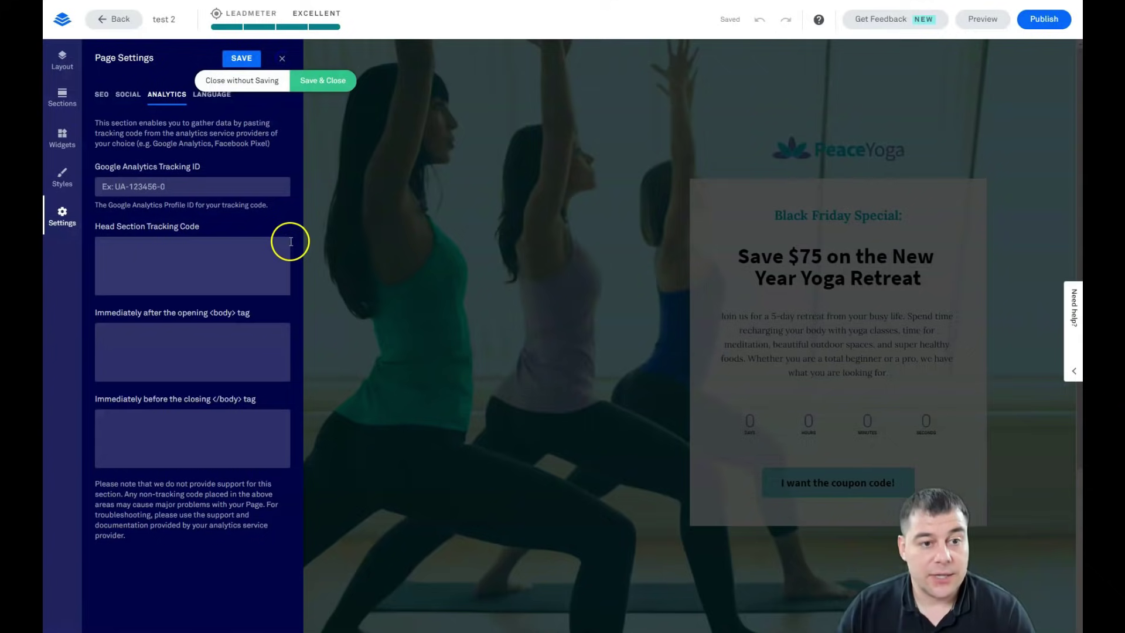
- Save and close Page Settings, then scroll the full-height teal PeaceYoga hero page to review it
left_click(321, 84)
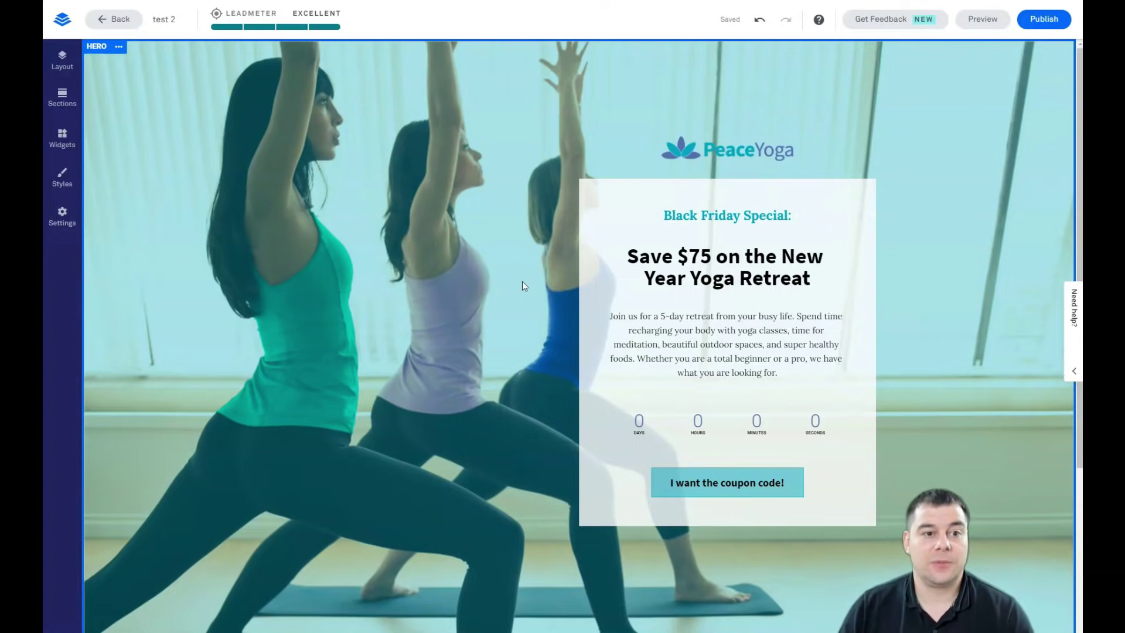
scroll(522, 282, "down", 5)
scroll(522, 281, "up", 5)
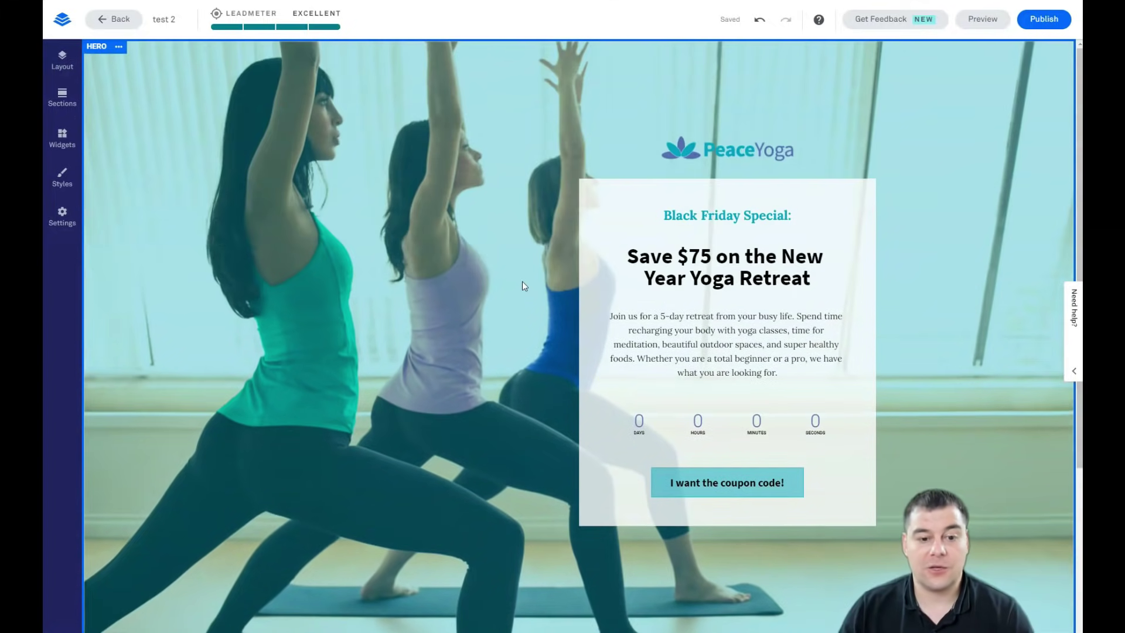